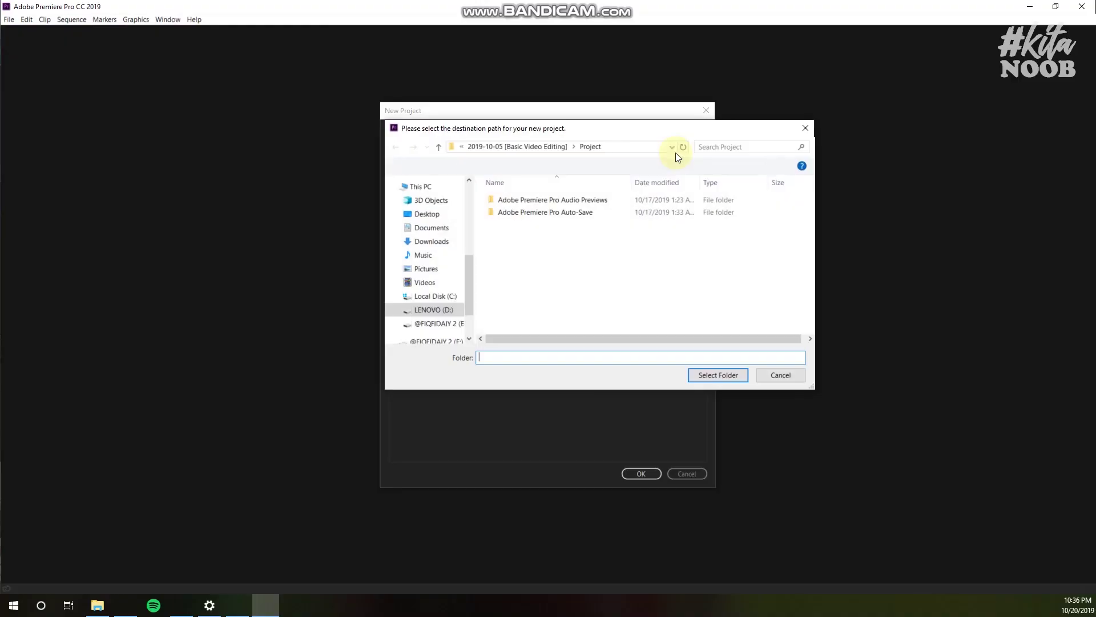
# Step: Create a Project folder on drive D: and save the new project there as 'Cara Senang Letak Subtitle'
pyautogui.click(440, 324)
pyautogui.click(433, 309)
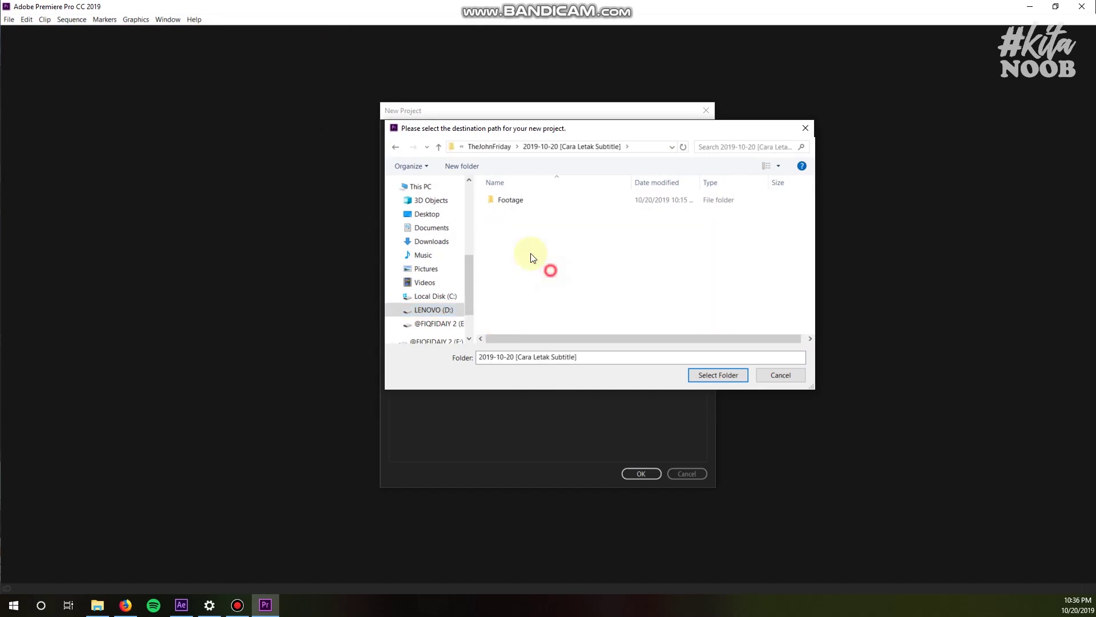
pyautogui.click(462, 166)
pyautogui.write('Project')
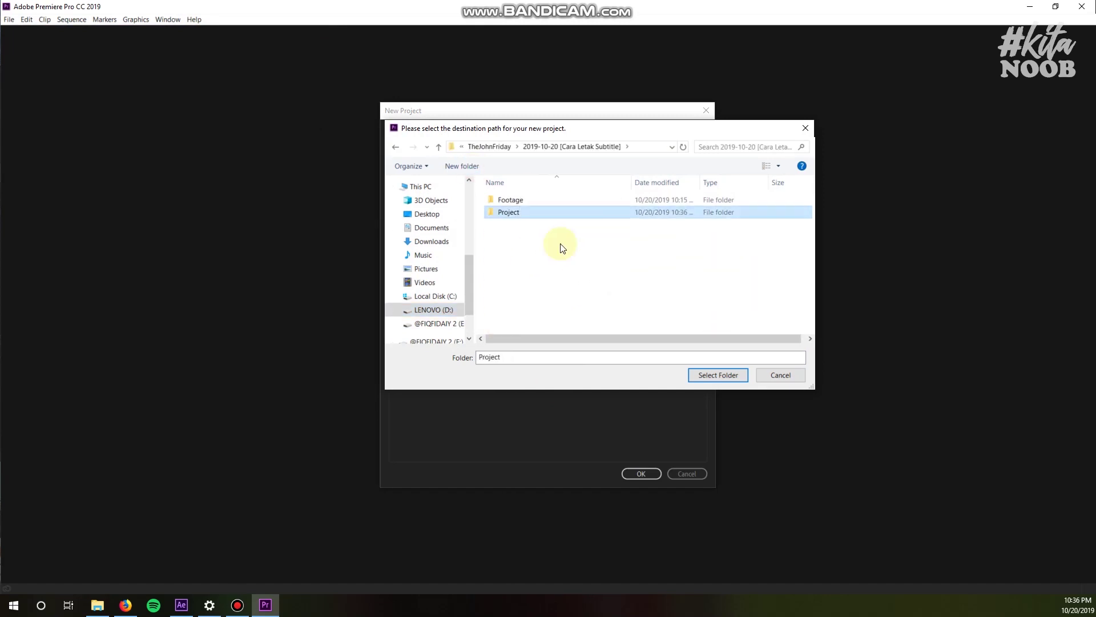
pyautogui.press('Return')
pyautogui.click(708, 375)
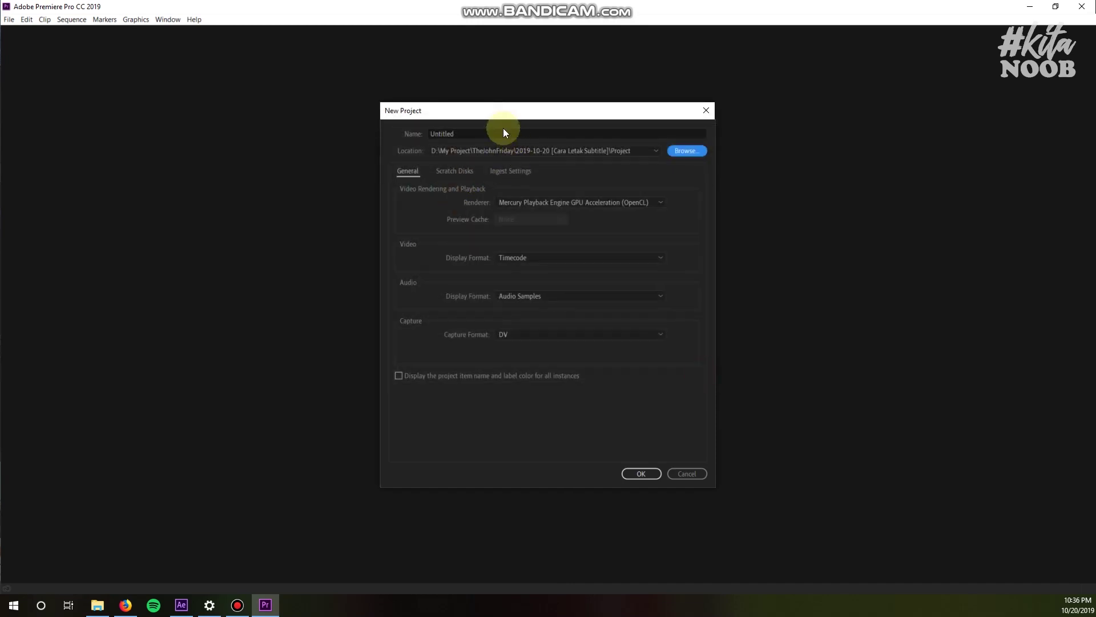
pyautogui.doubleClick(487, 134)
pyautogui.write('Cara Senang Letak Subtitle')
pyautogui.press('Return')
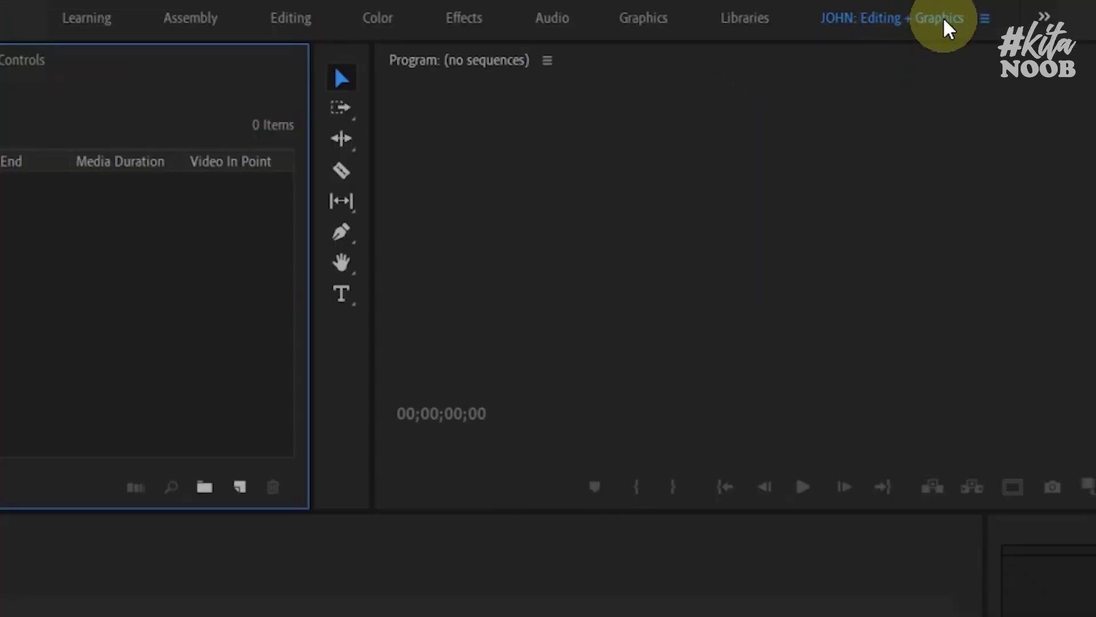
# Step: Switch to the Editing workspace and enlarge the project and timeline panels
pyautogui.click(276, 17)
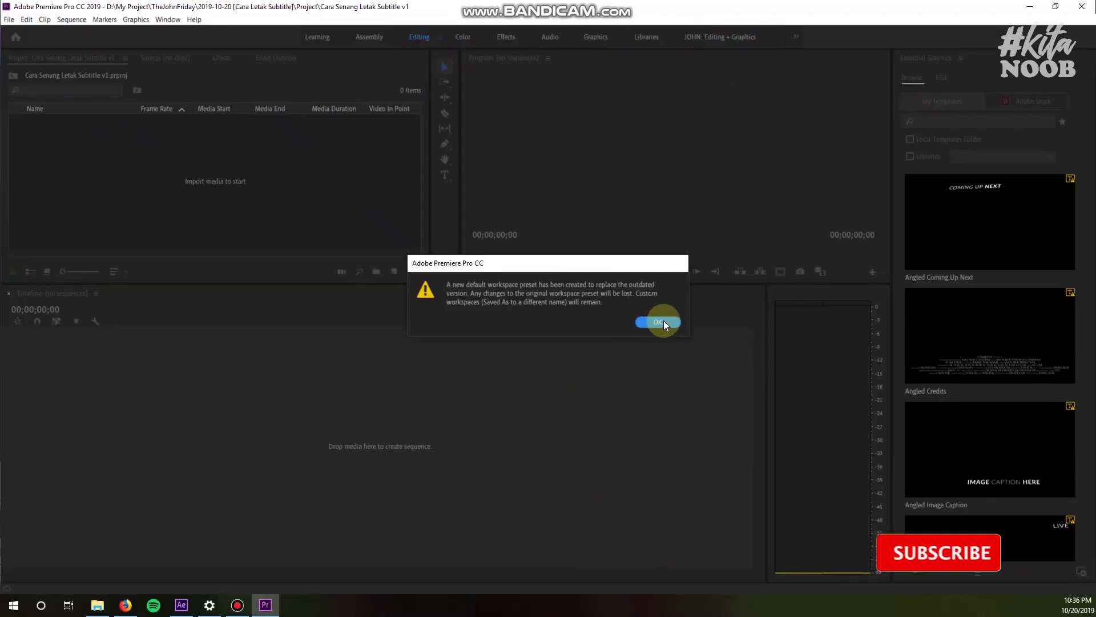
pyautogui.click(658, 322)
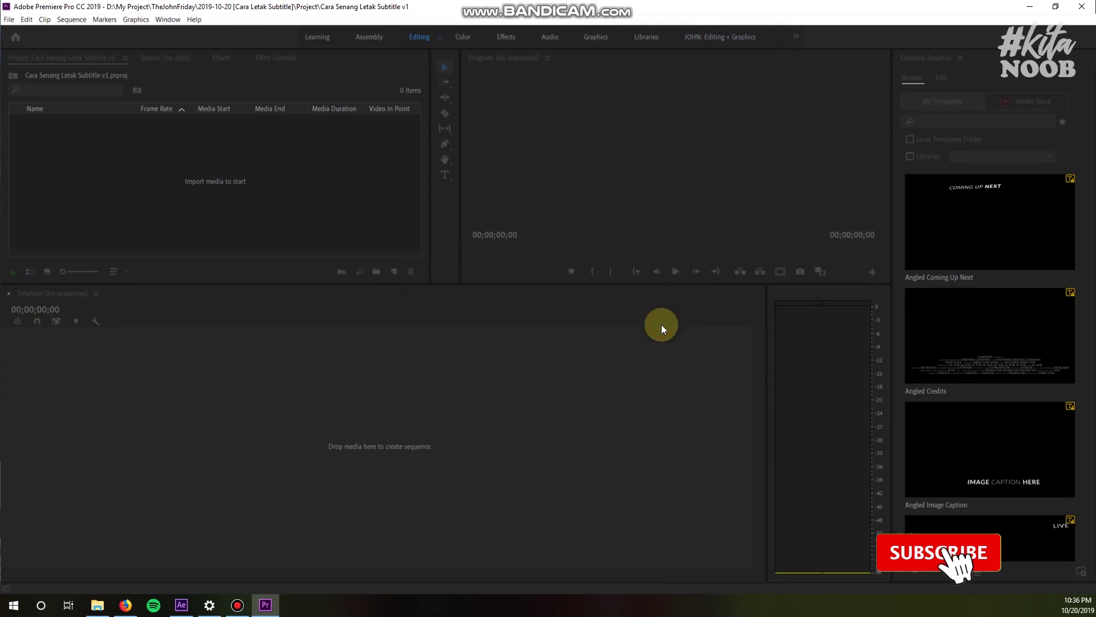
pyautogui.moveTo(403, 361); pyautogui.dragTo(405, 316)
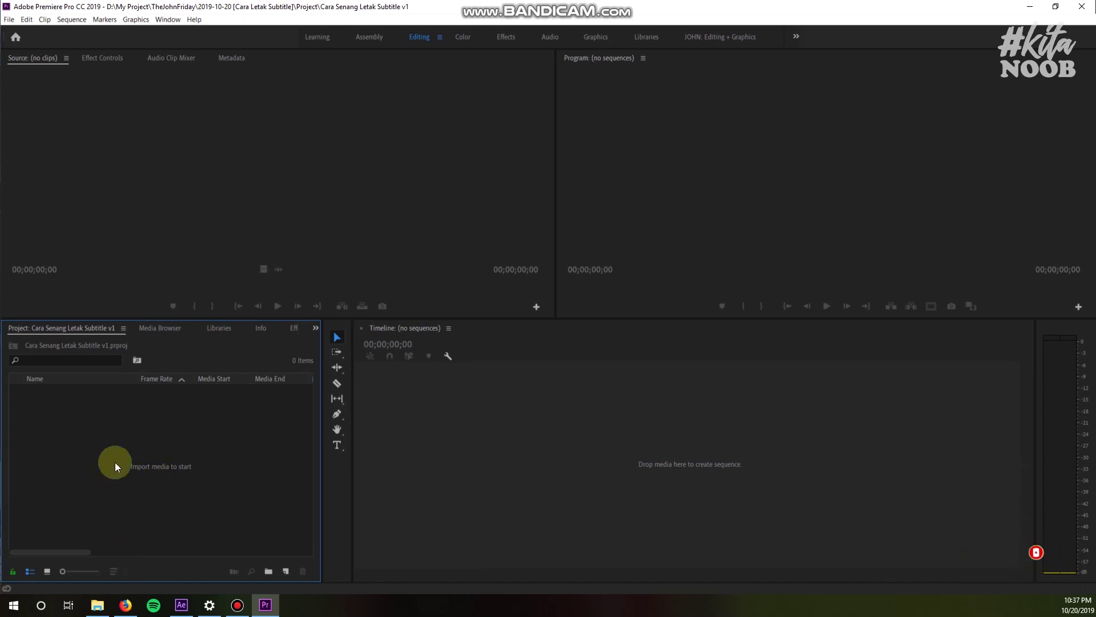
# Step: Import the whole Footage folder into the project
pyautogui.doubleClick(118, 445)
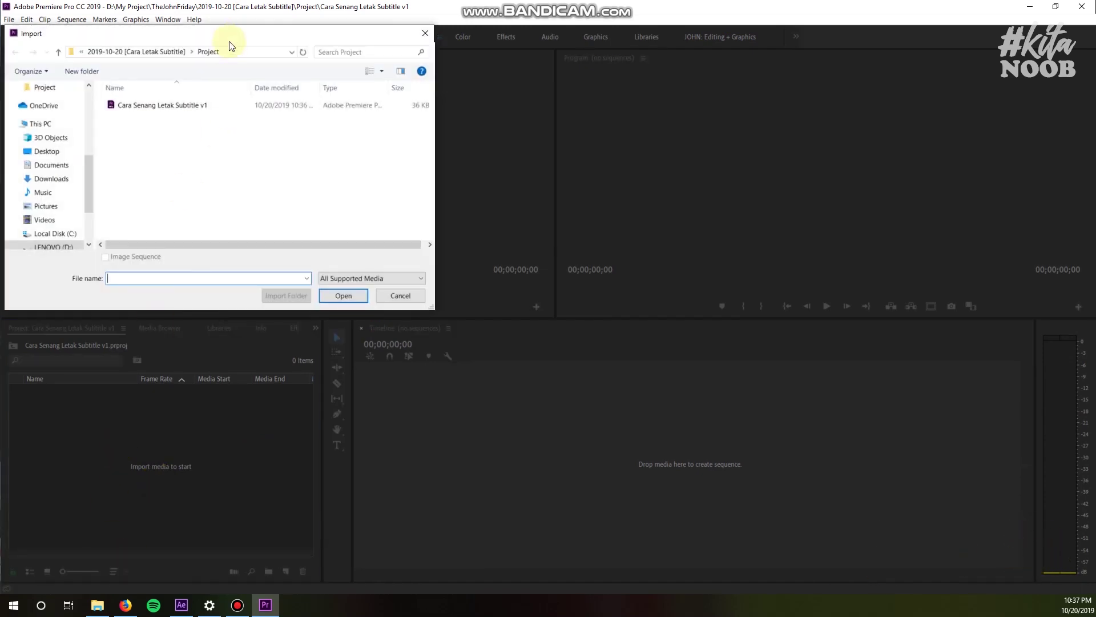
pyautogui.press('BackSpace')
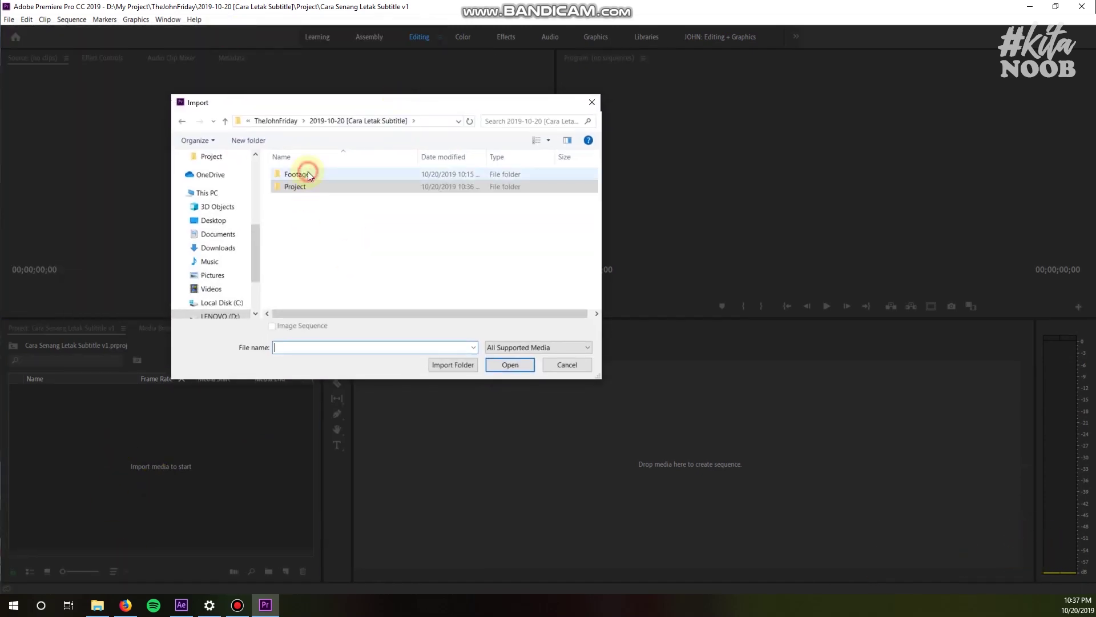
pyautogui.click(306, 175)
pyautogui.click(498, 368)
# Step: Create a new sequence named 'Video Subtitle Tutorial'
pyautogui.rightClick(72, 430)
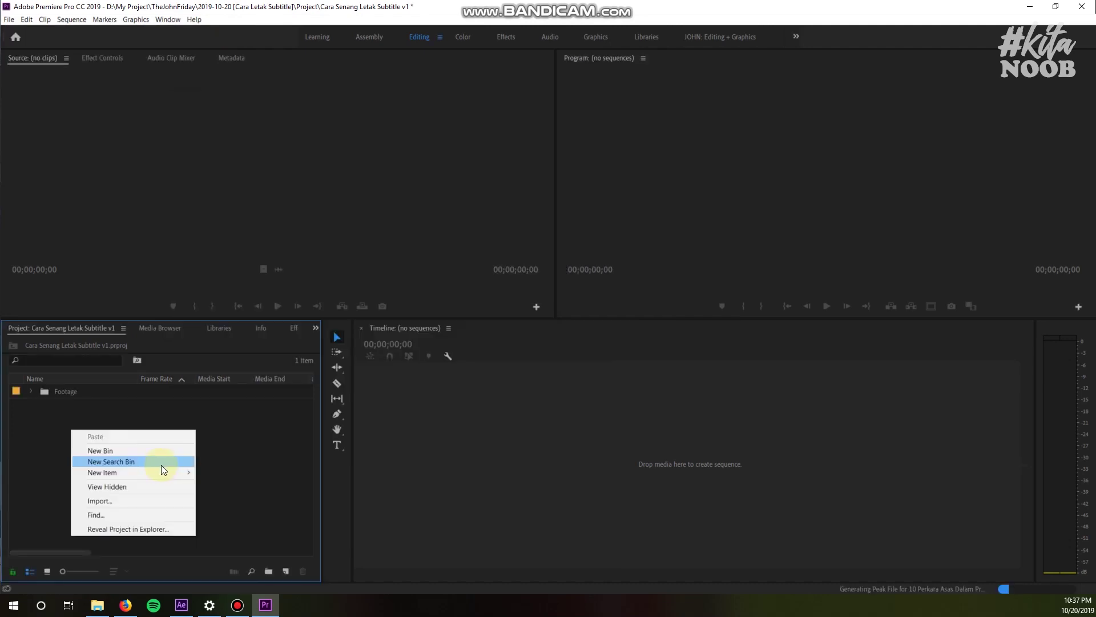
pyautogui.moveTo(174, 473)
pyautogui.click(226, 472)
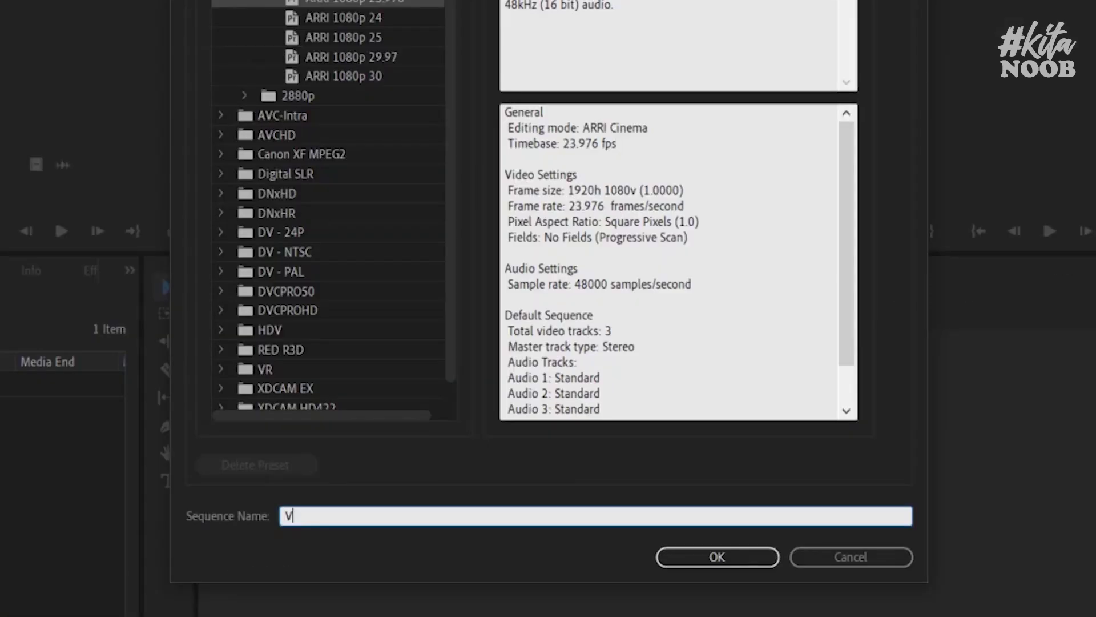
pyautogui.write('Video Subtitle Tutoria')
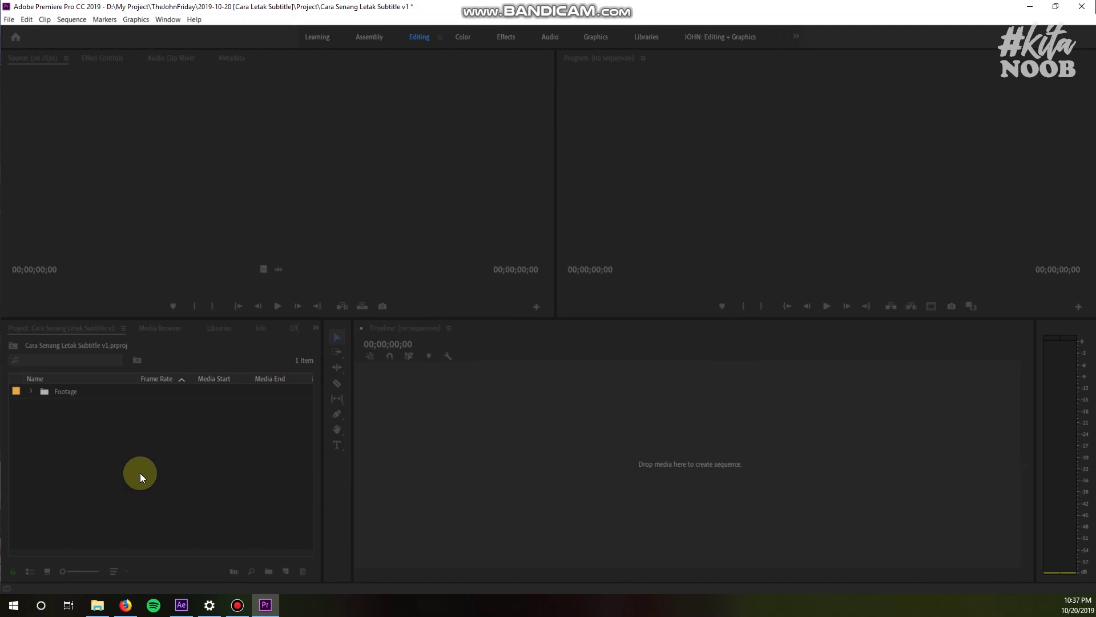
pyautogui.click(30, 391)
# Step: Place the talking-head footage clip in the sequence and play it back for review
pyautogui.moveTo(56, 403)
pyautogui.mouseDown()
pyautogui.moveTo(534, 479)
pyautogui.moveTo(479, 463)
pyautogui.mouseUp()
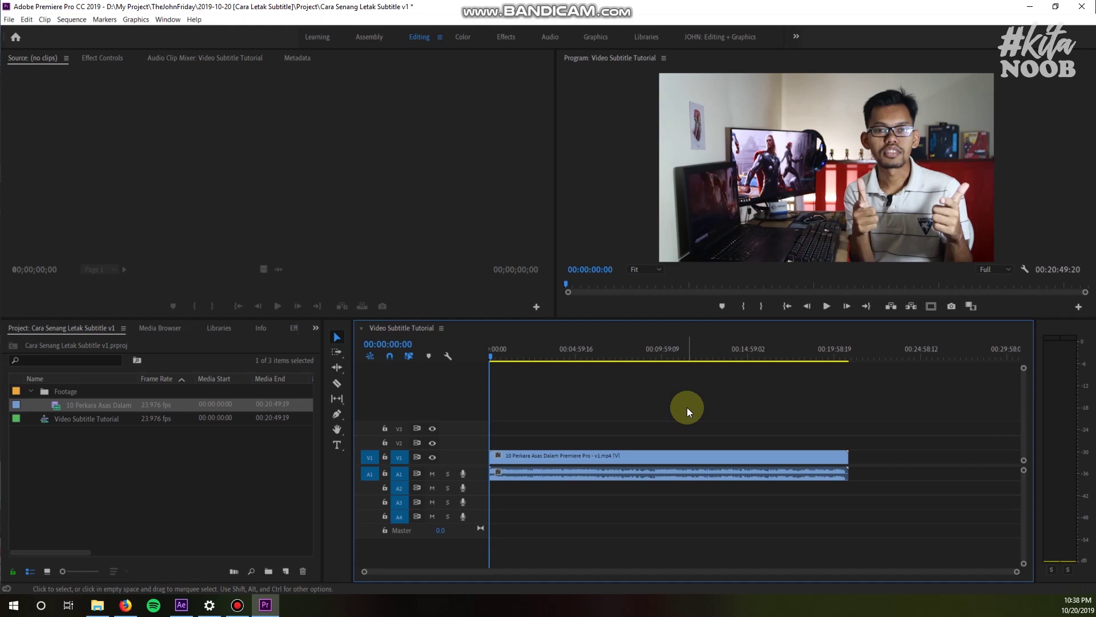
pyautogui.press('space')
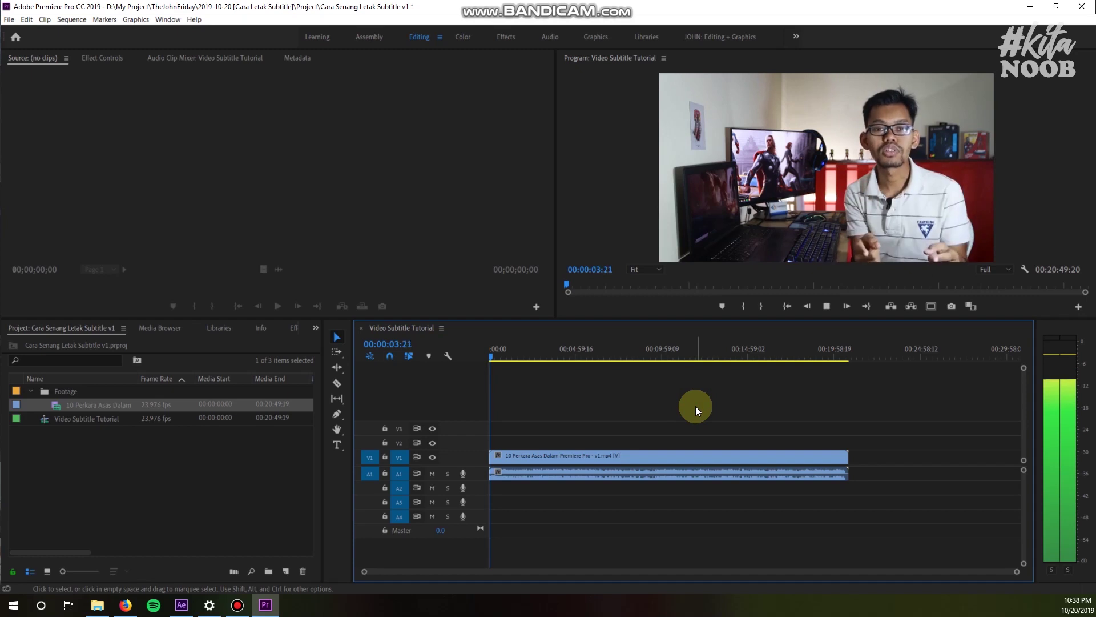
pyautogui.press('=')
pyautogui.press('=')
pyautogui.press('=')
pyautogui.press('=')
pyautogui.press('=')
pyautogui.press('=')
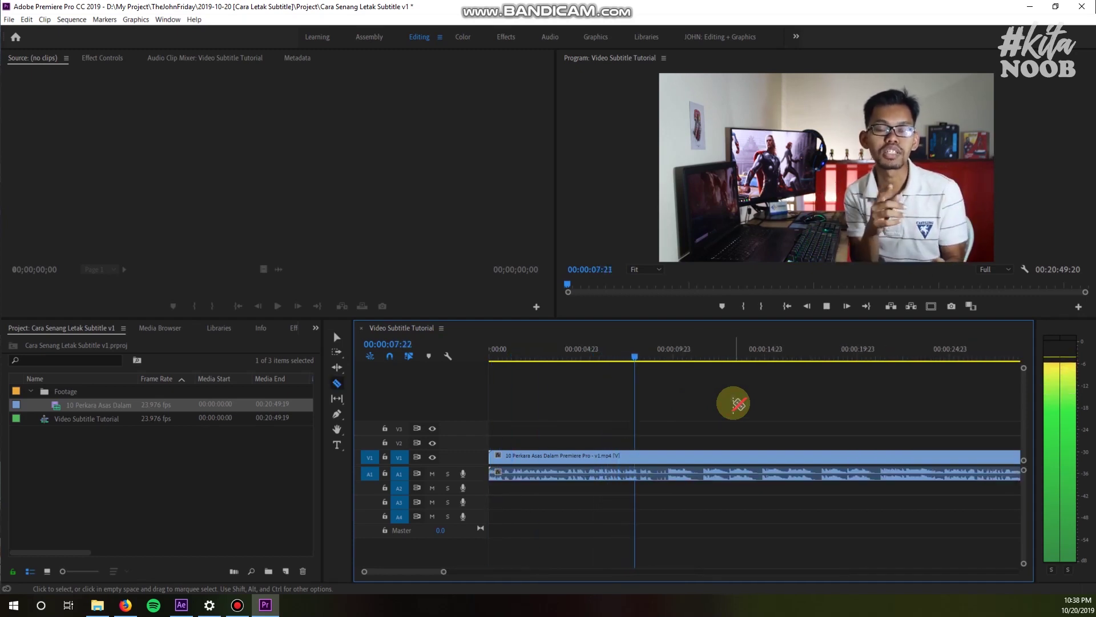
# Step: Cut the clip at 8 seconds, delete the tail, and add a new text layer
pyautogui.press('c')
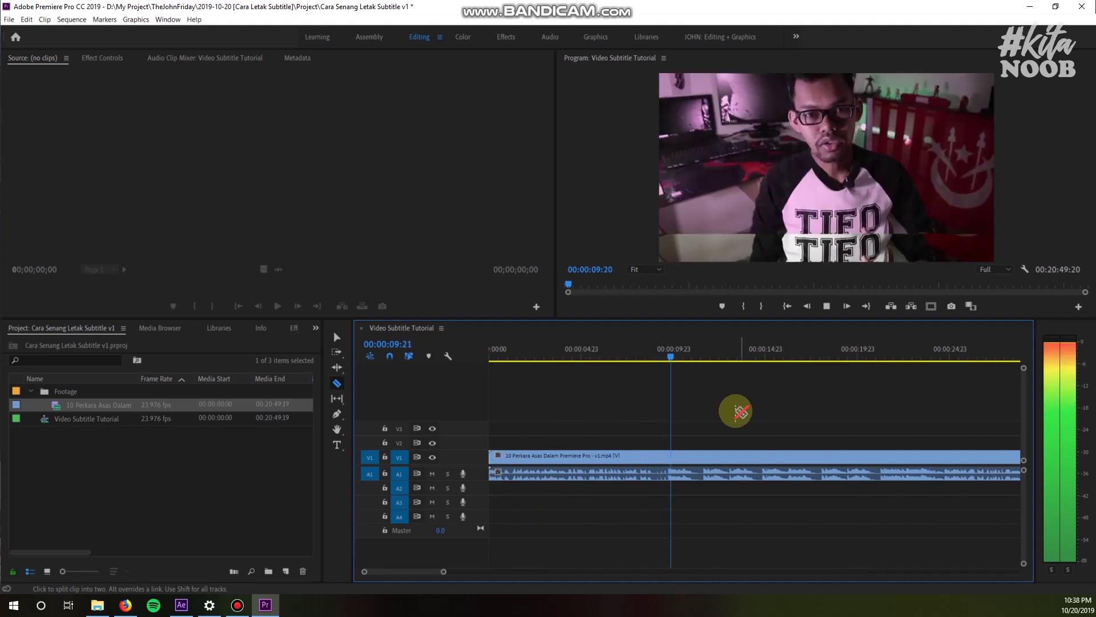
pyautogui.press('space')
pyautogui.click(657, 457)
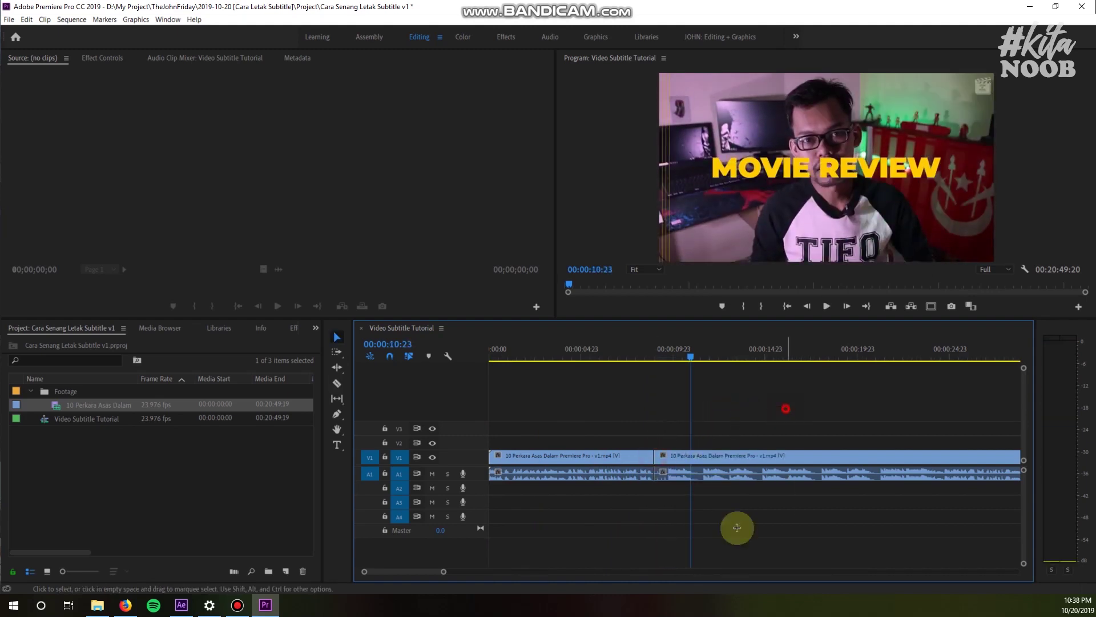
pyautogui.press('v')
pyautogui.click(754, 457)
pyautogui.press('Delete')
pyautogui.press('-')
pyautogui.press('-')
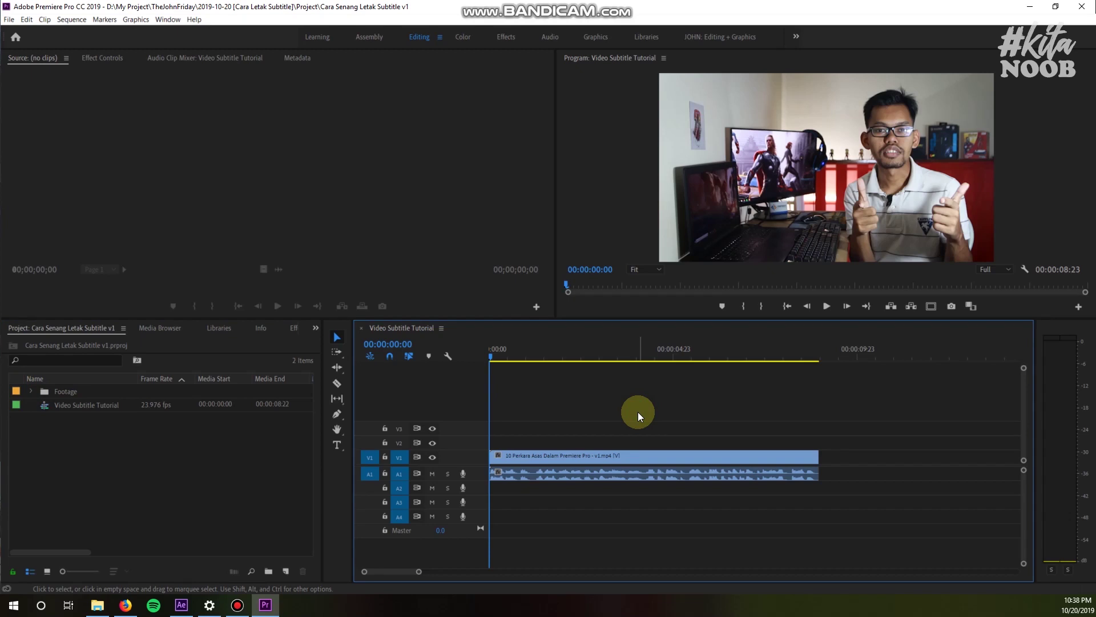
pyautogui.hotkey('ctrl', 't')
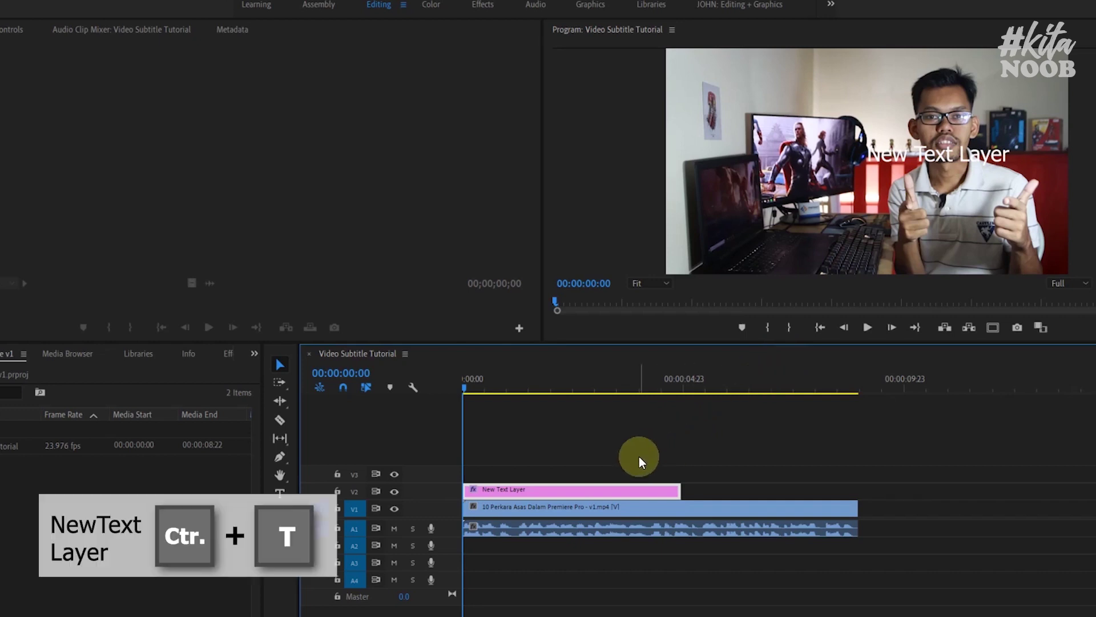
# Step: Shorten the text clip to end at 00:00:00:19, where the greeting finishes
pyautogui.press('=')
pyautogui.click(714, 393)
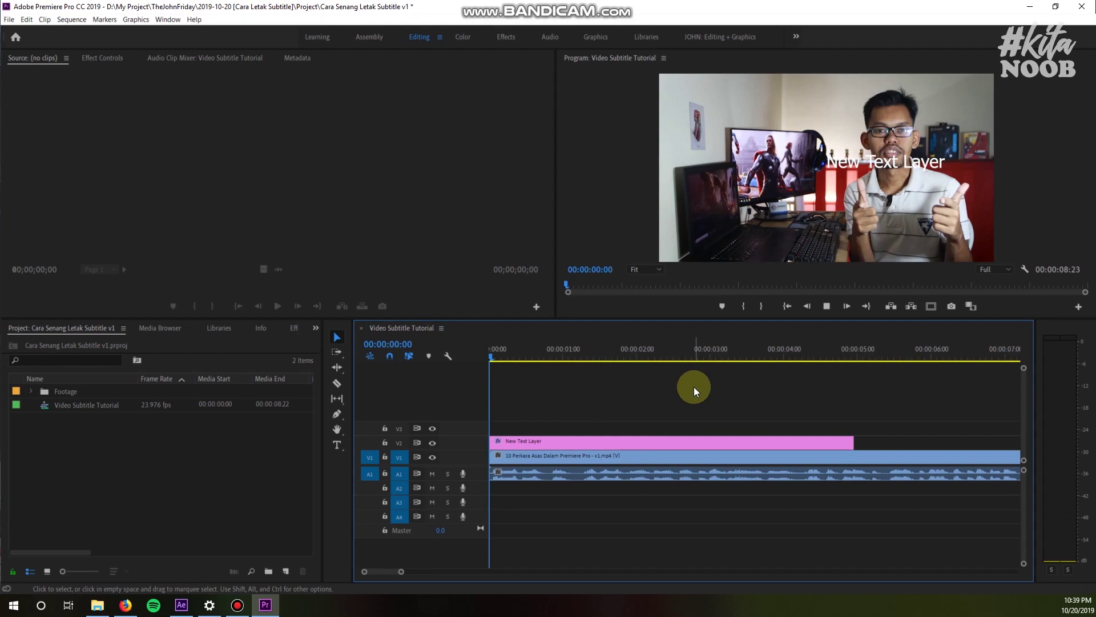
pyautogui.press('space')
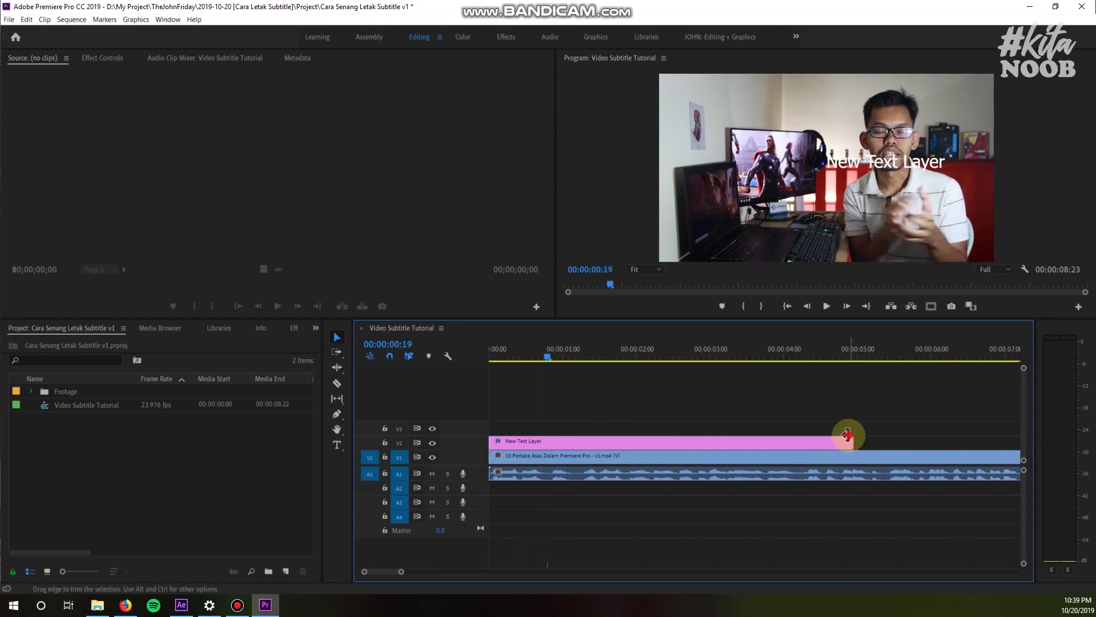
pyautogui.moveTo(854, 443); pyautogui.dragTo(552, 443)
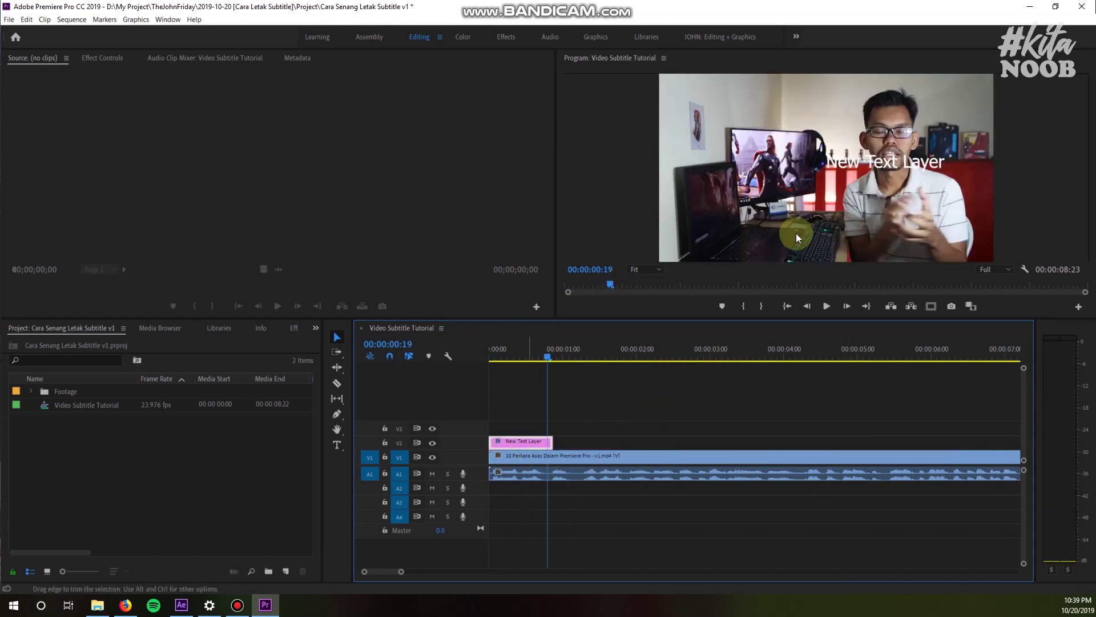
# Step: Change the title to 'Assalamualaikum guys.' and move it to the bottom centre
pyautogui.click(874, 173)
pyautogui.press('t')
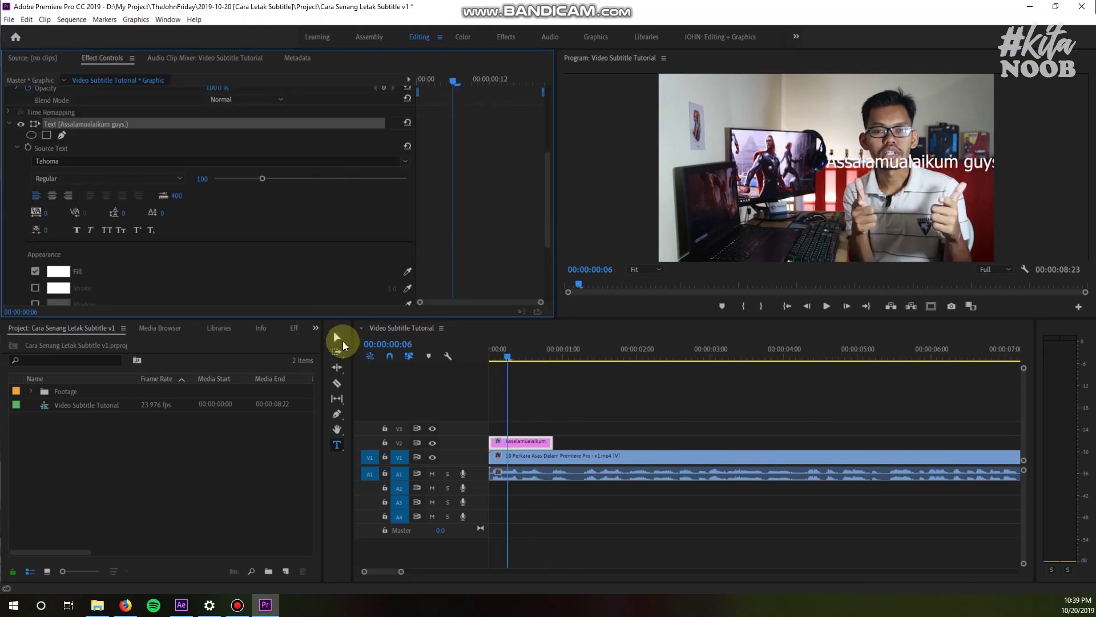
pyautogui.click(337, 338)
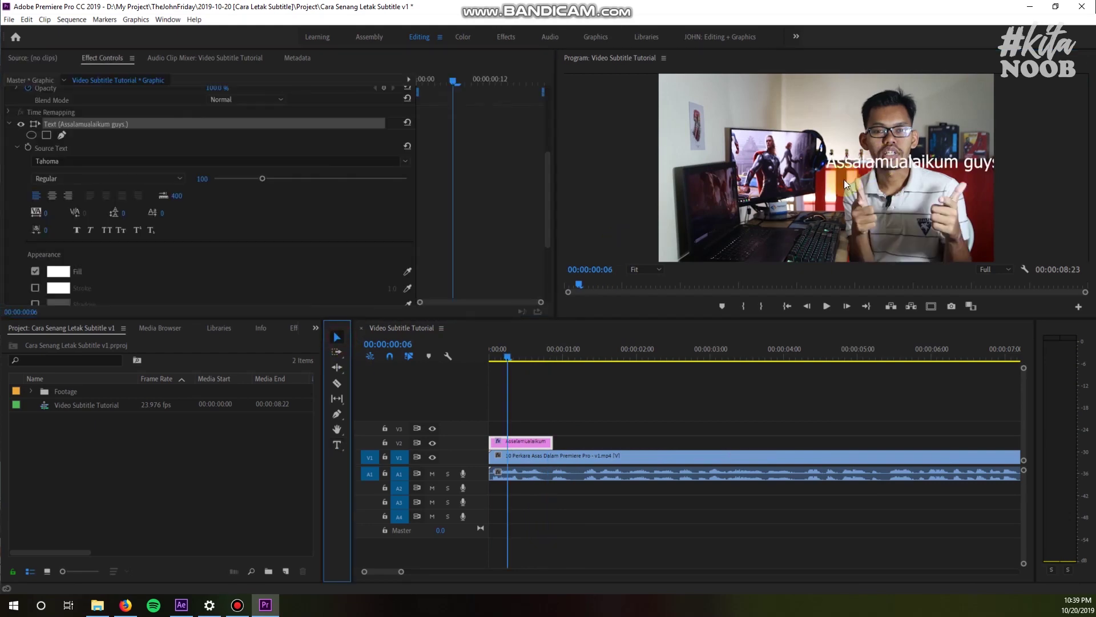
pyautogui.moveTo(845, 184); pyautogui.dragTo(873, 247)
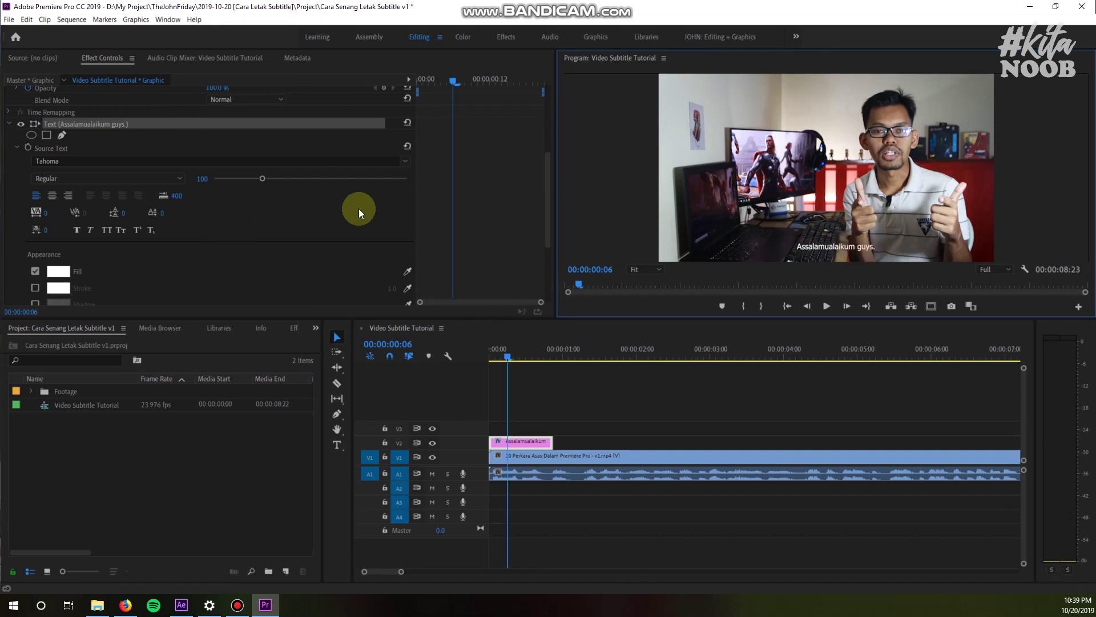
# Step: Turn on a stroke outline for the title text
pyautogui.scroll(-1, 279, 276)
pyautogui.click(36, 253)
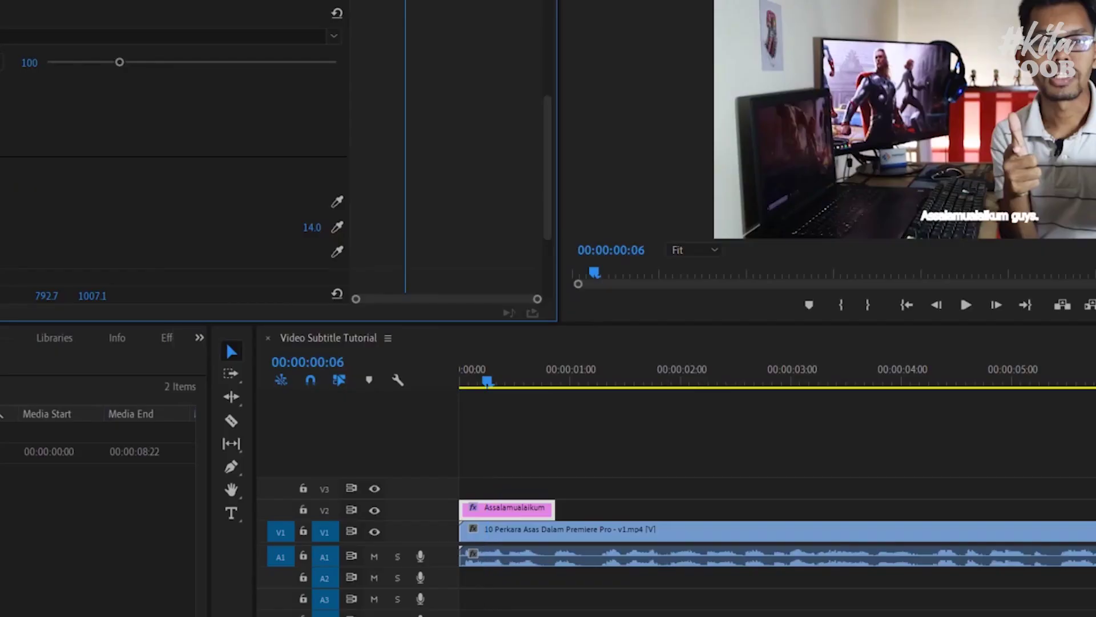
pyautogui.click(58, 253)
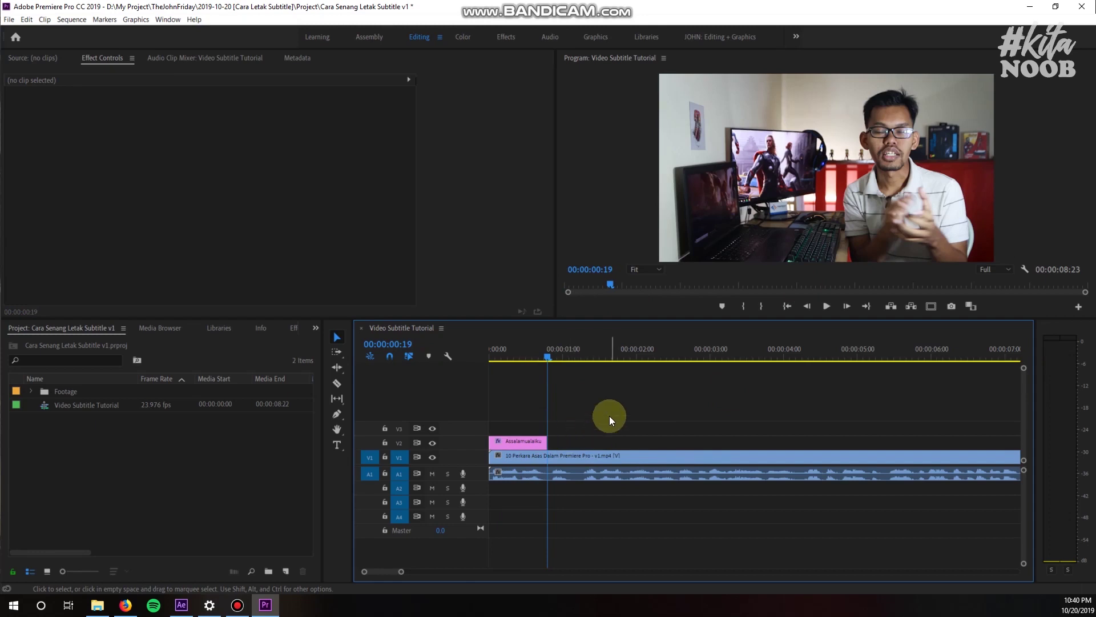
# Step: Copy the greeting subtitle clip and paste a duplicate right after it
pyautogui.click(521, 441)
pyautogui.hotkey('ctrl', 'c')
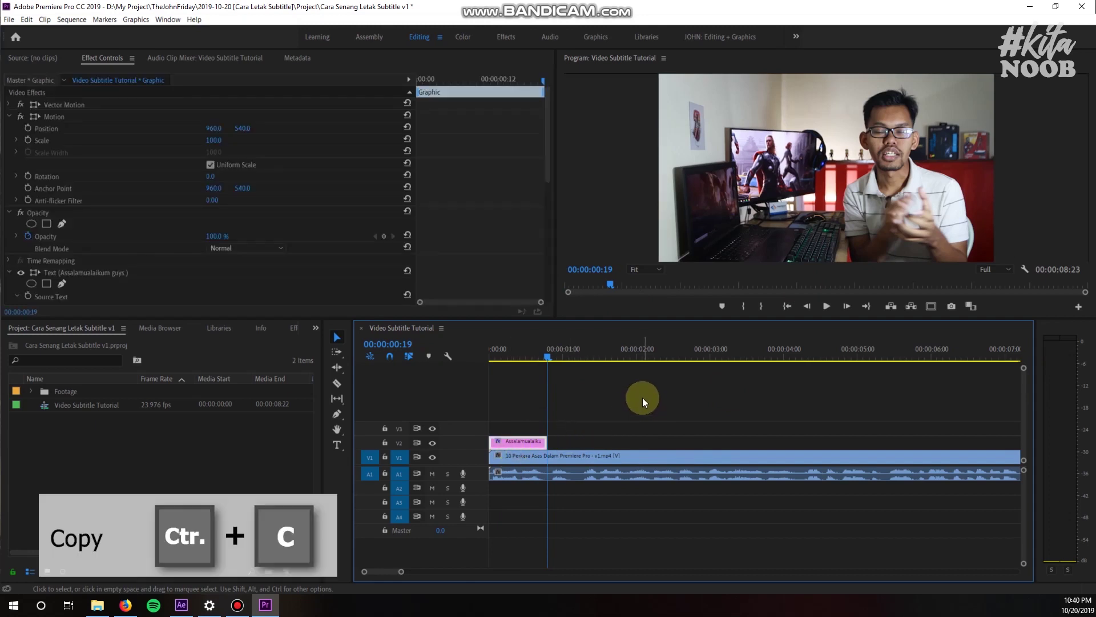
pyautogui.click(642, 400)
pyautogui.hotkey('ctrl', 'v')
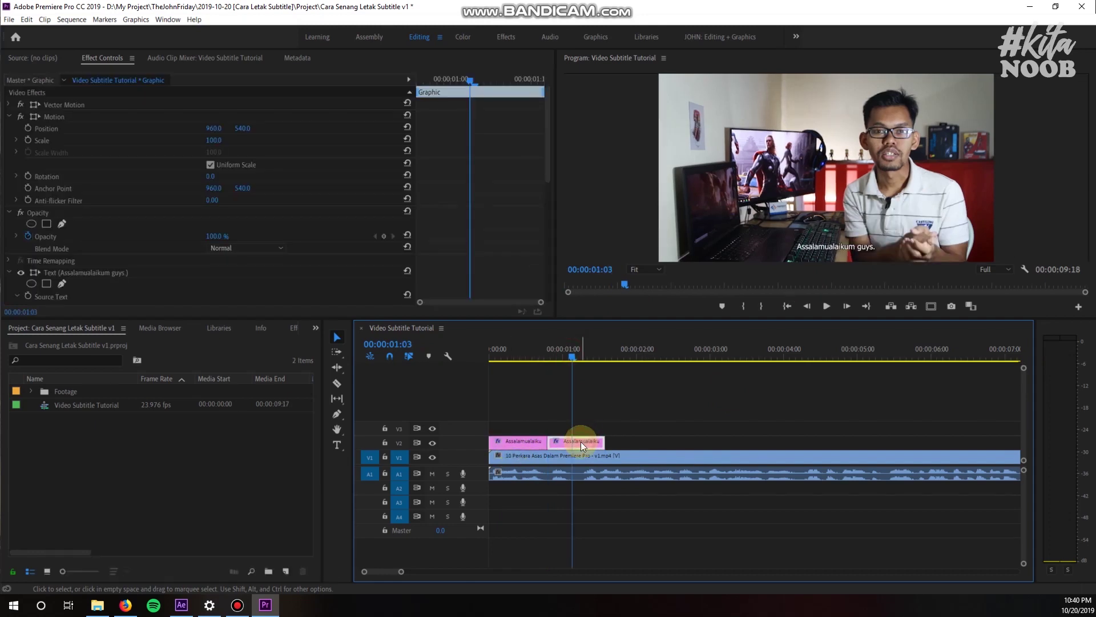
pyautogui.click(597, 382)
pyautogui.press('space')
pyautogui.click(538, 357)
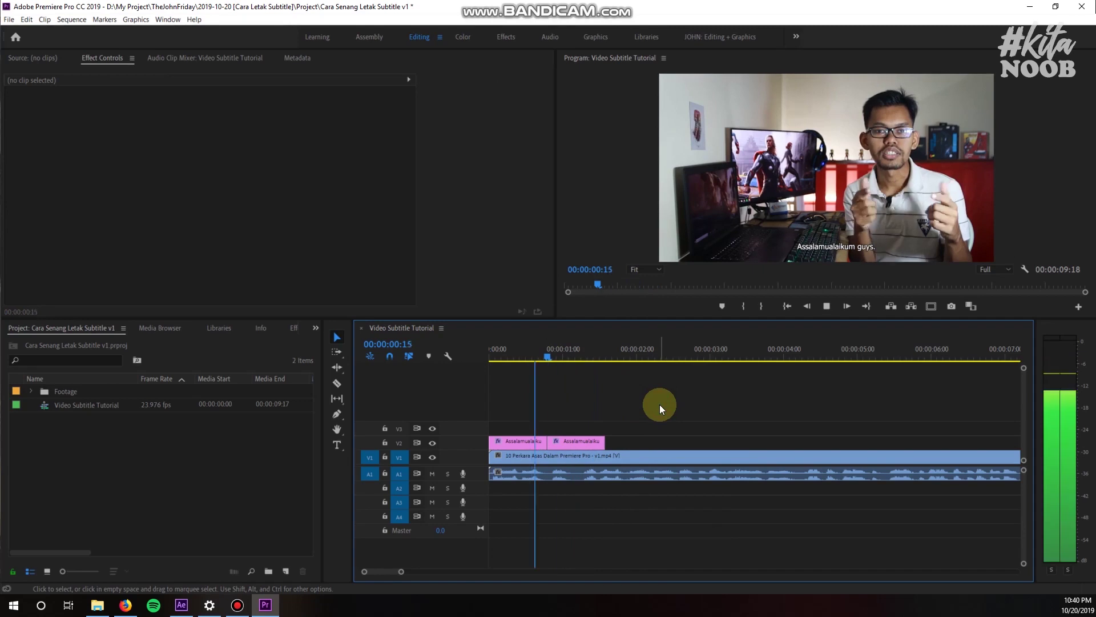
pyautogui.press('space')
# Step: Shorten the copy by about 10 frames and reposition its 'and' text horizontally
pyautogui.moveTo(604, 441); pyautogui.dragTo(568, 448)
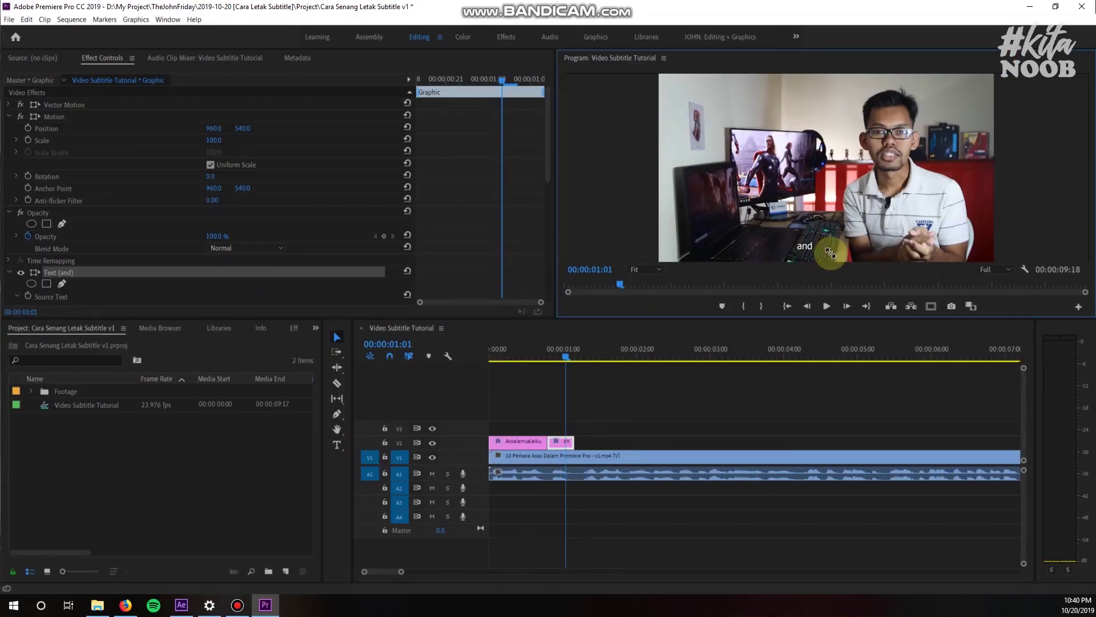
pyautogui.click(803, 248)
pyautogui.press('space')
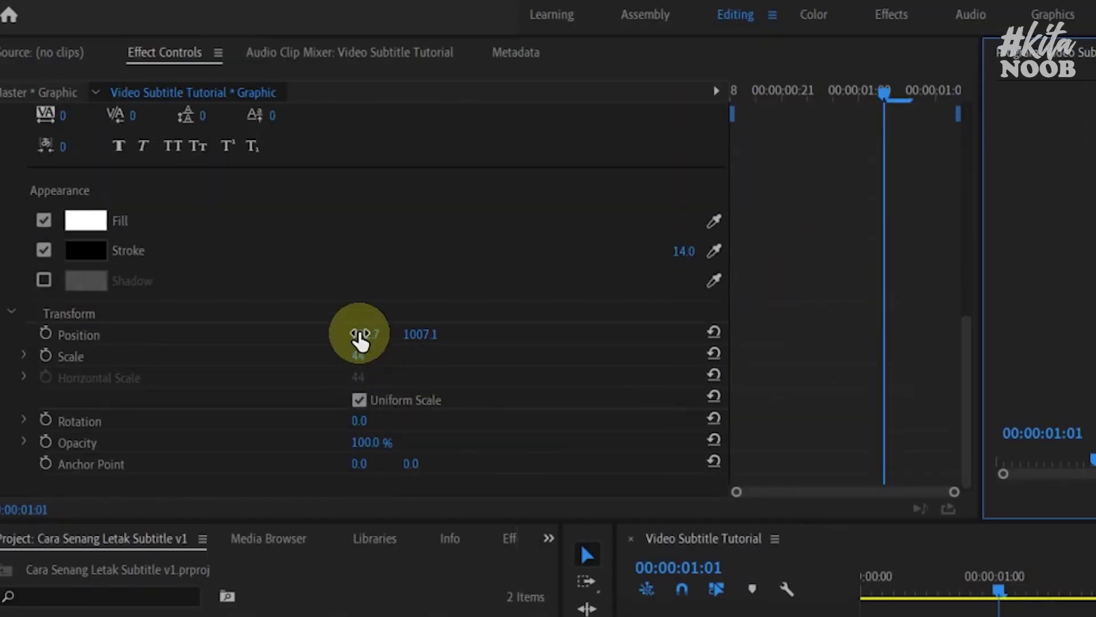
pyautogui.moveTo(360, 335); pyautogui.dragTo(434, 335)
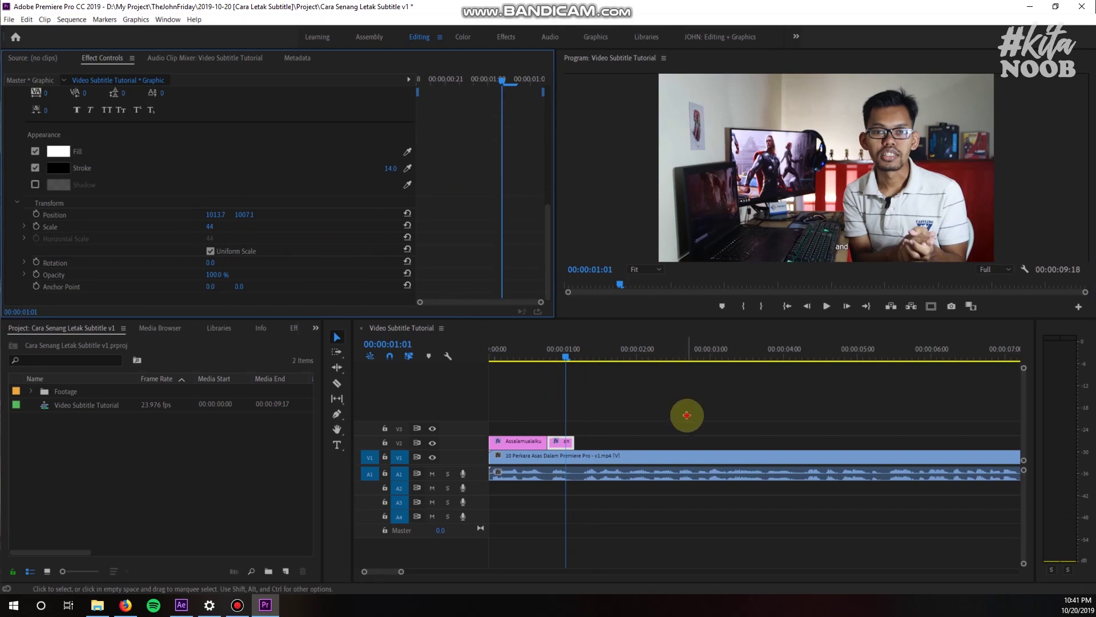
pyautogui.click(688, 416)
# Step: Alt-drag a duplicate of the 'and' clip after it on V2 and lengthen it
pyautogui.moveTo(574, 447); pyautogui.dragTo(589, 449)
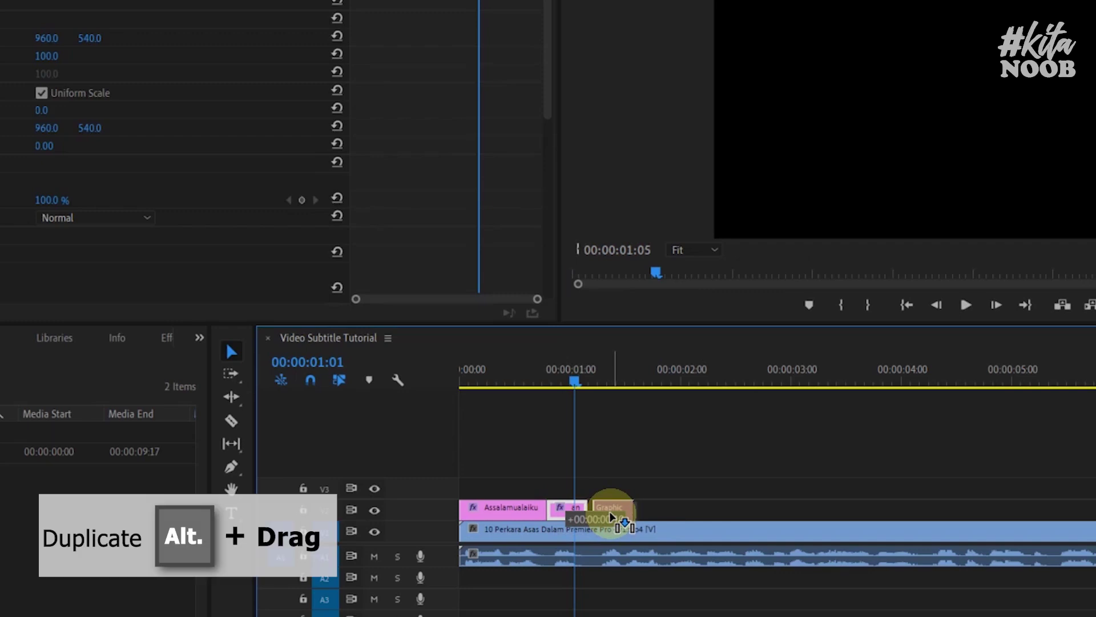
pyautogui.moveTo(609, 511); pyautogui.dragTo(615, 511)
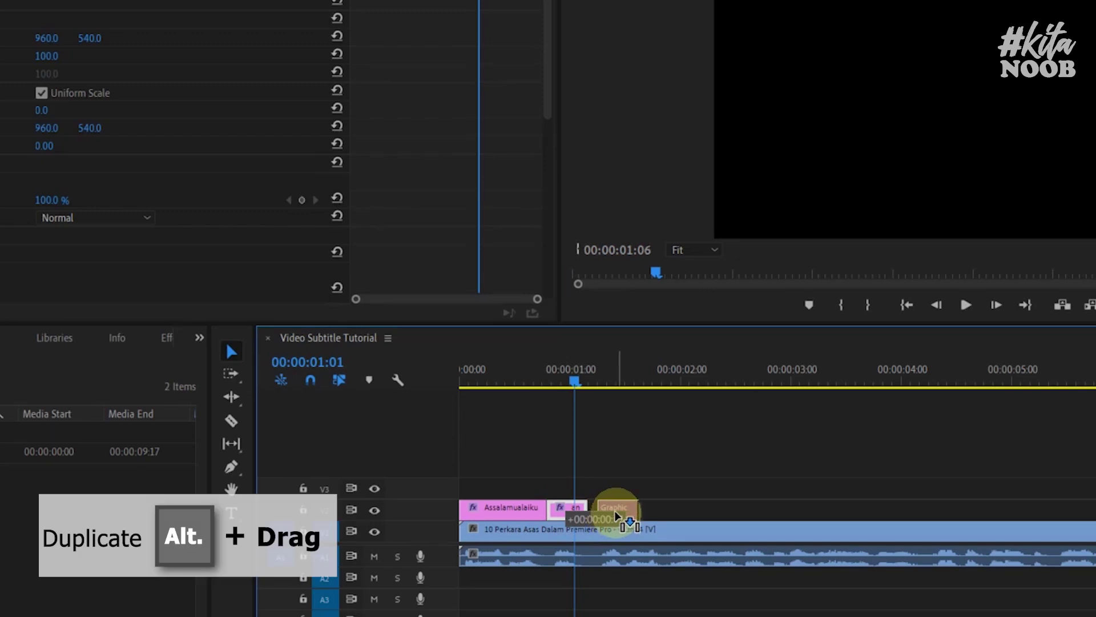
pyautogui.moveTo(617, 516); pyautogui.dragTo(618, 516)
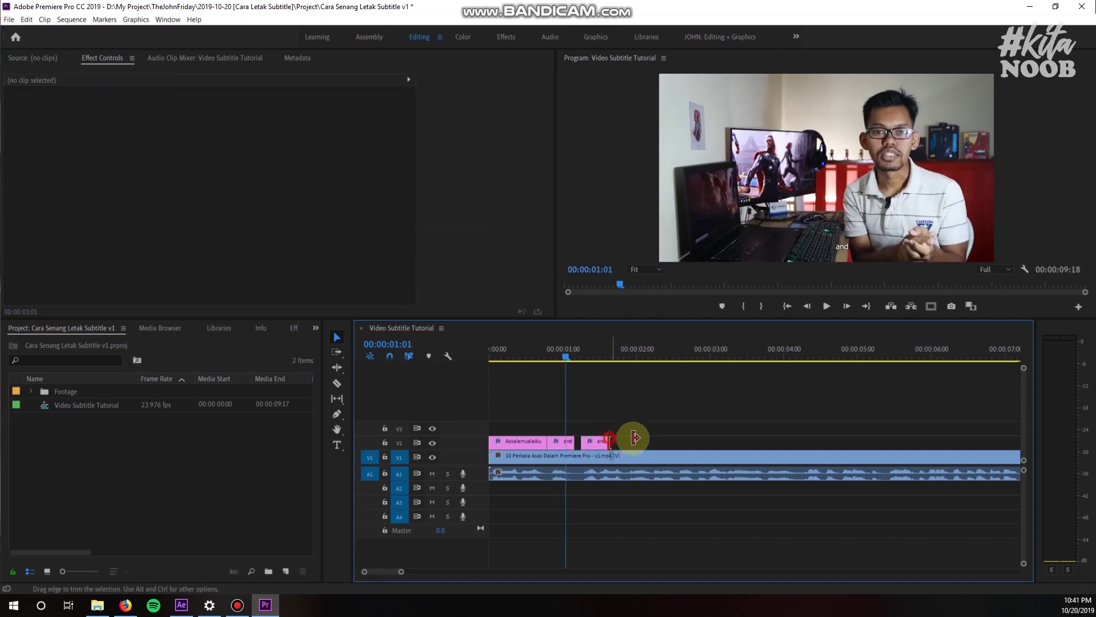
pyautogui.moveTo(635, 438); pyautogui.dragTo(711, 390)
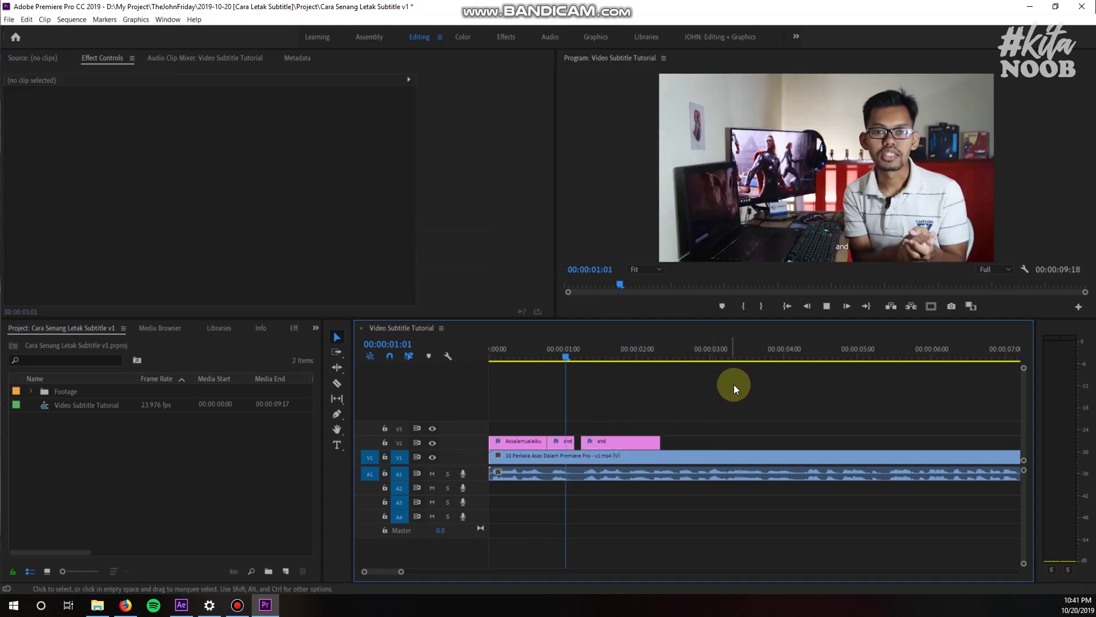
# Step: Change the third subtitle's text to 'welcome back to my channel!!'
pyautogui.press('space')
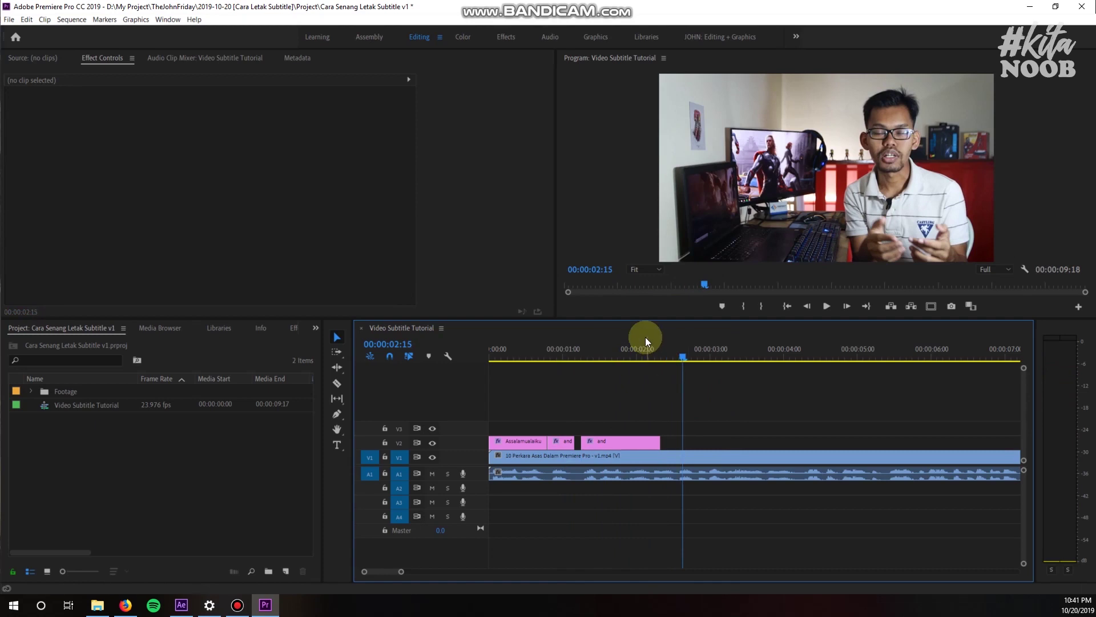
pyautogui.click(603, 354)
pyautogui.click(628, 441)
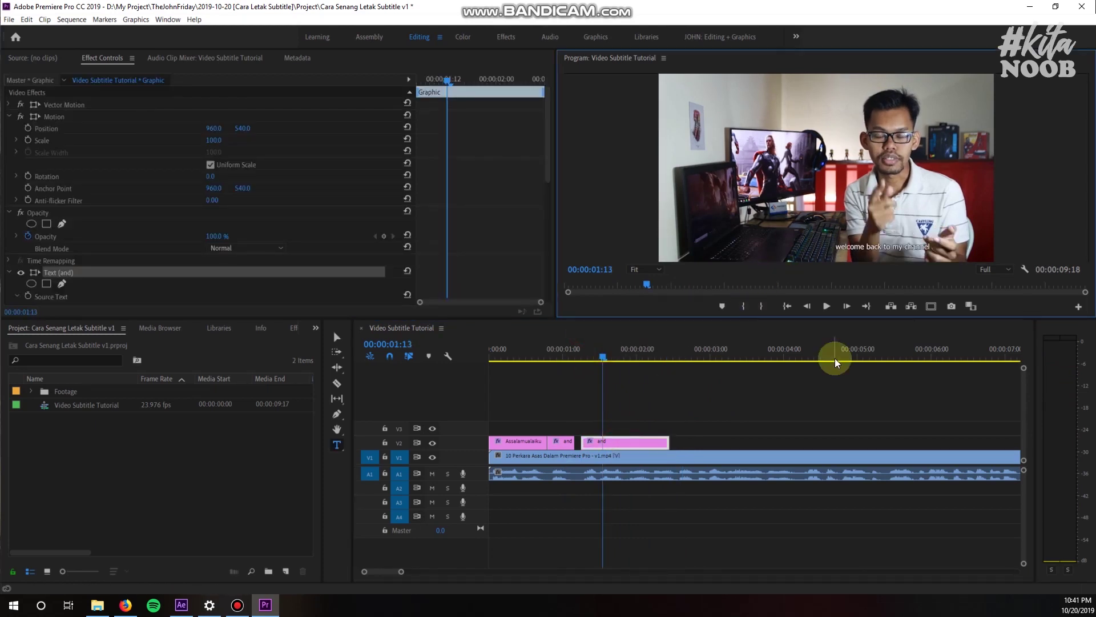
pyautogui.write('!')
pyautogui.click(503, 220)
pyautogui.scroll(-10, 503, 220)
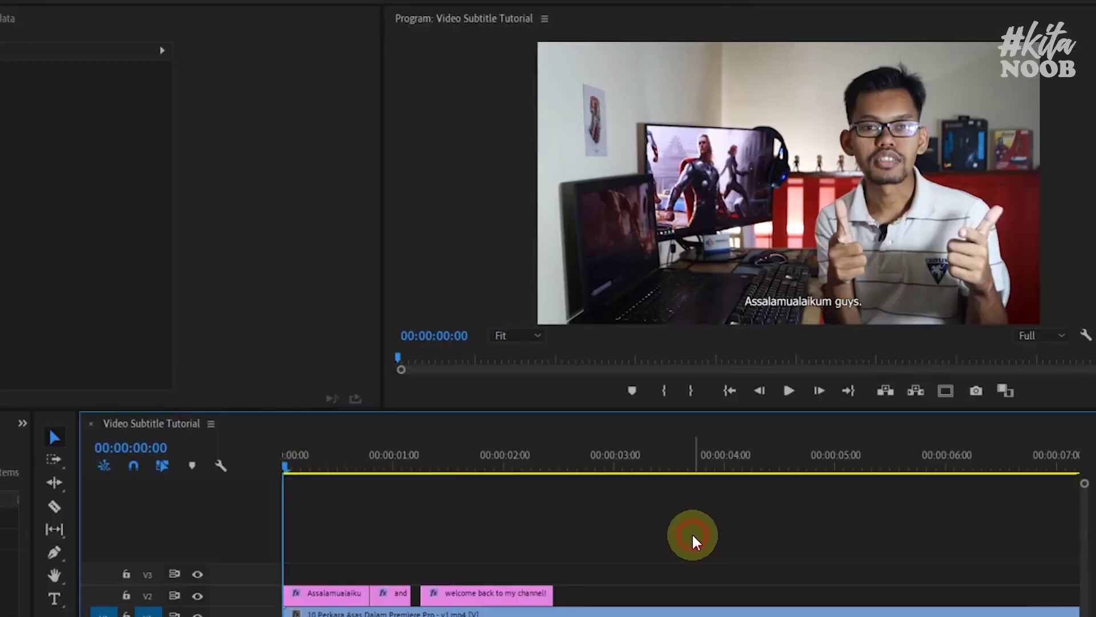
pyautogui.click(785, 405)
# Step: Play the sequence from the start to review all three subtitles
pyautogui.press('Home')
pyautogui.press('space')
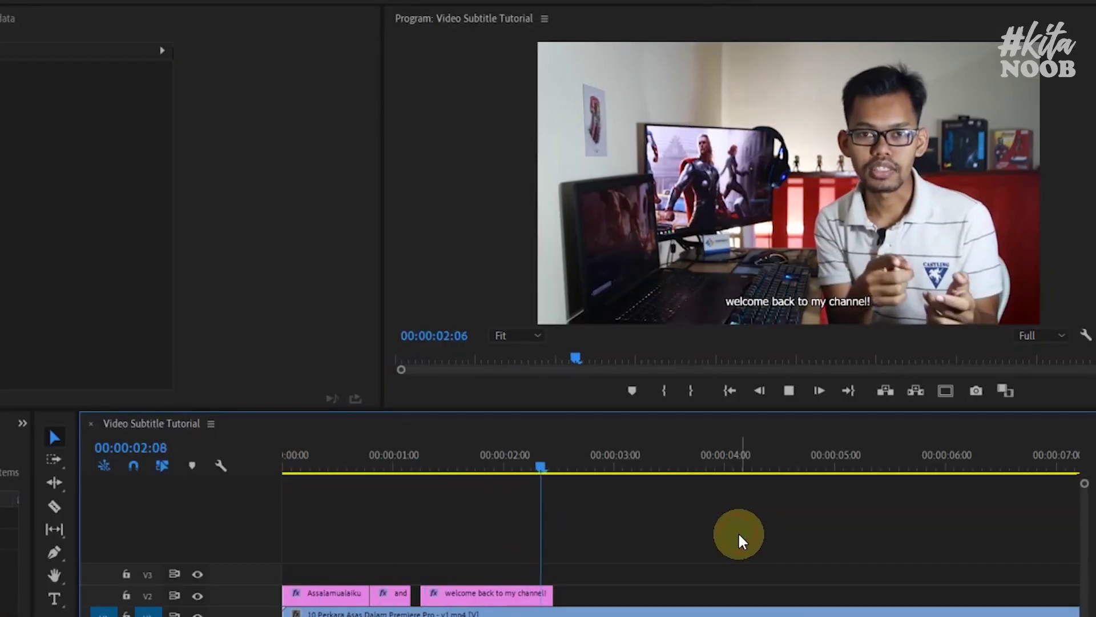
pyautogui.click(284, 457)
pyautogui.press('space')
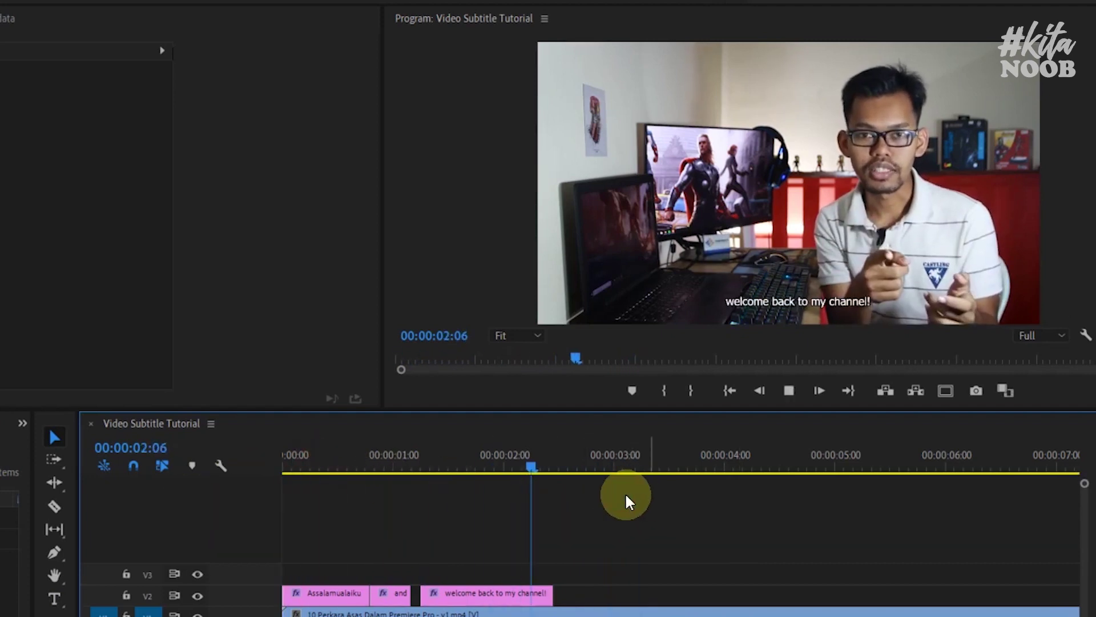
pyautogui.click(284, 457)
pyautogui.press('space')
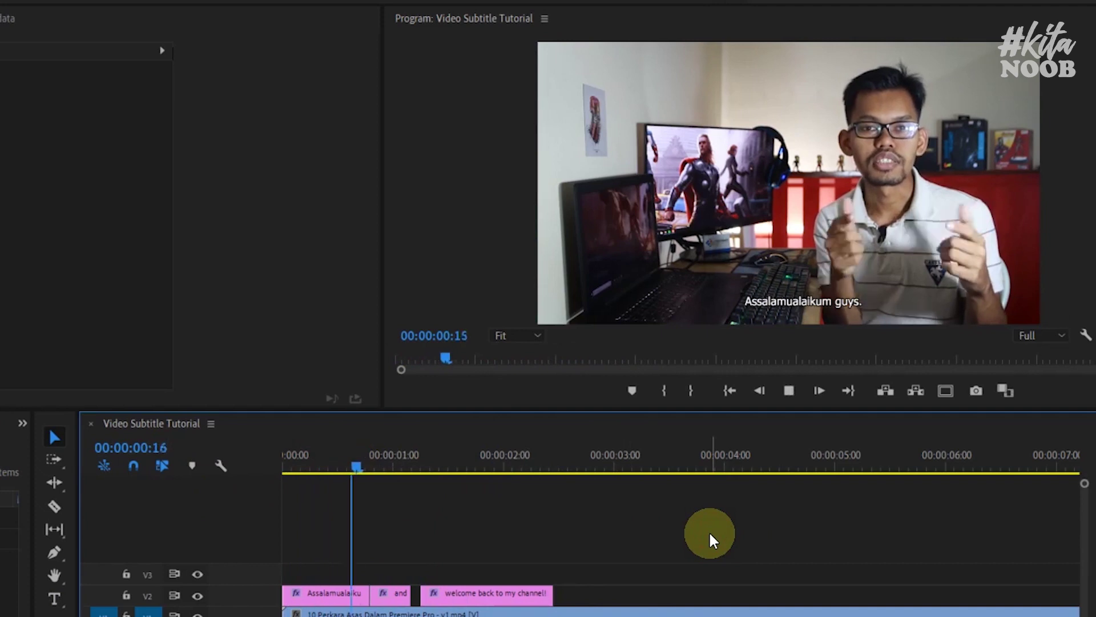
pyautogui.click(709, 534)
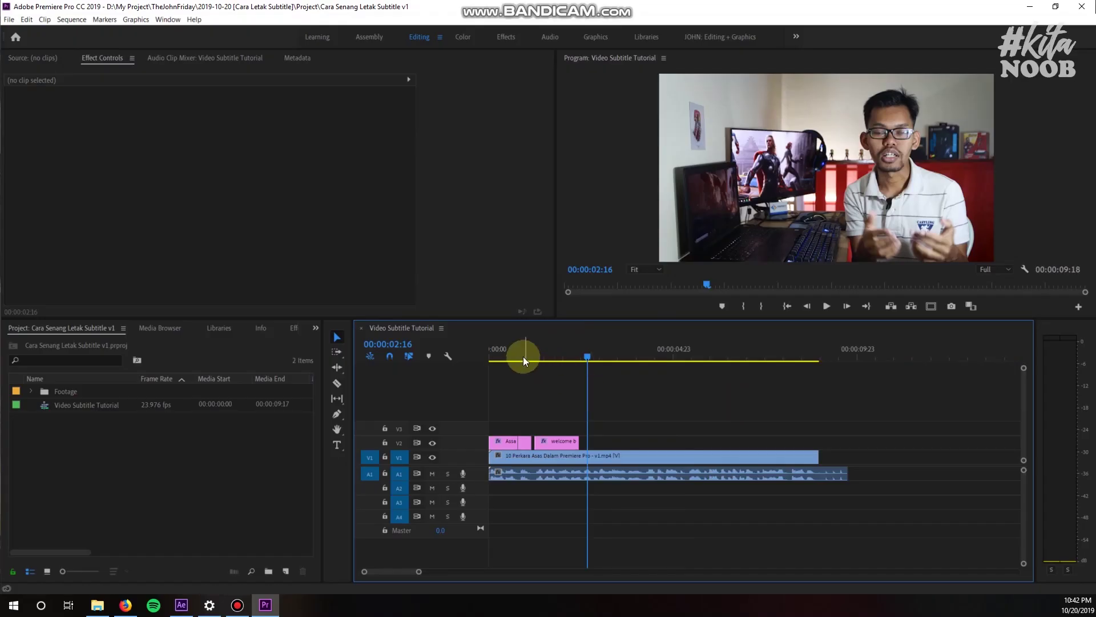
pyautogui.moveTo(520, 356); pyautogui.dragTo(437, 410)
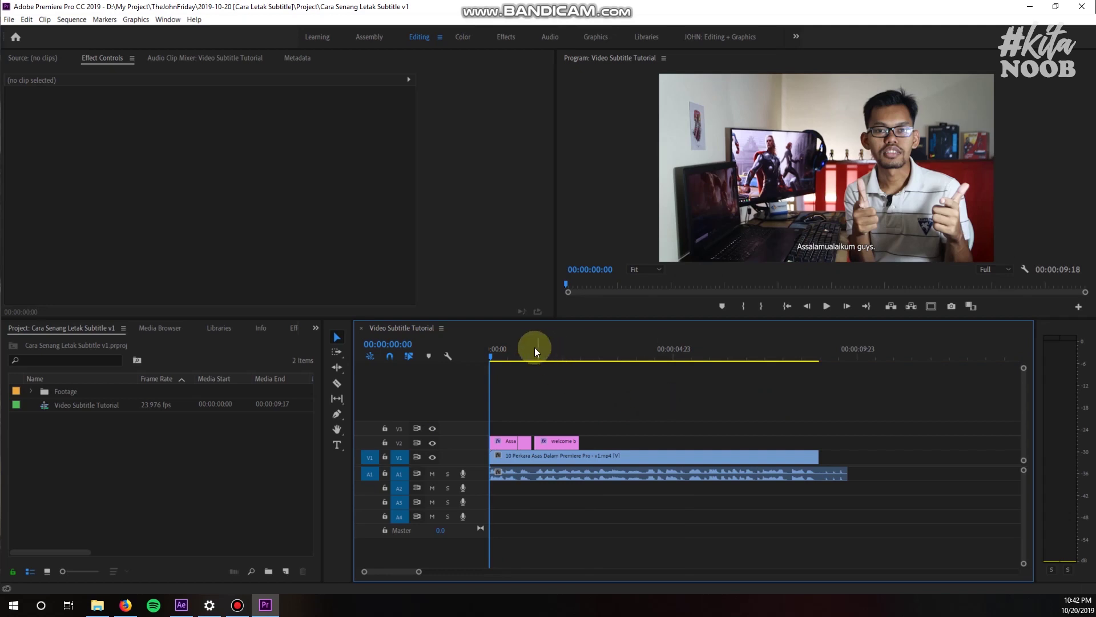
# Step: Create a new Captions item using the Open Captions standard at 1920×1080, 23.976 fps
pyautogui.click(72, 483)
pyautogui.rightClick(126, 420)
pyautogui.click(274, 487)
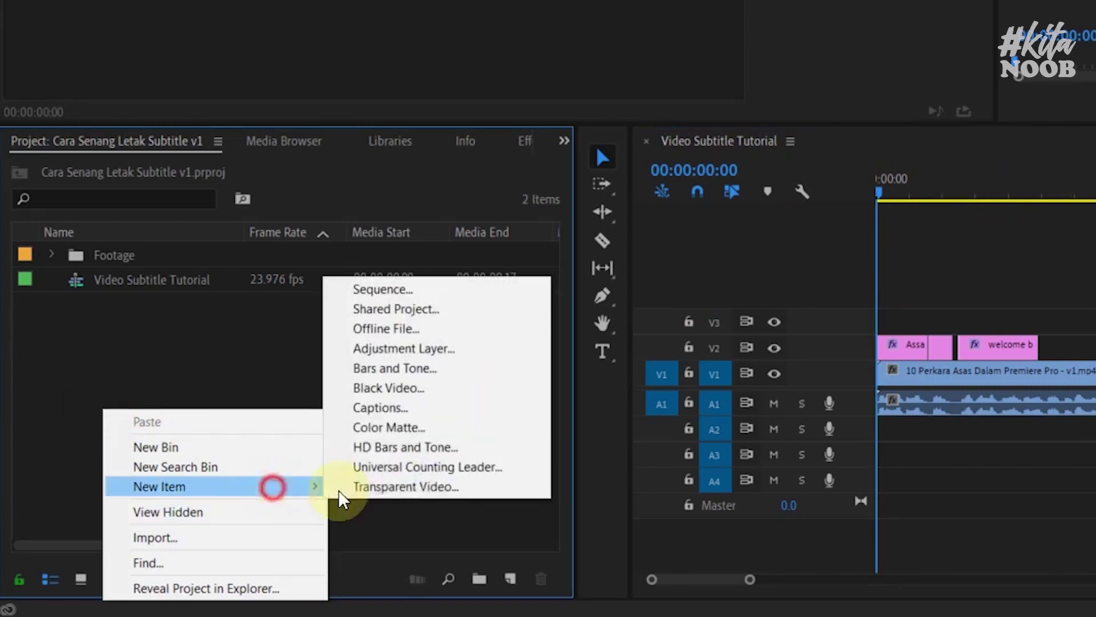
pyautogui.click(464, 408)
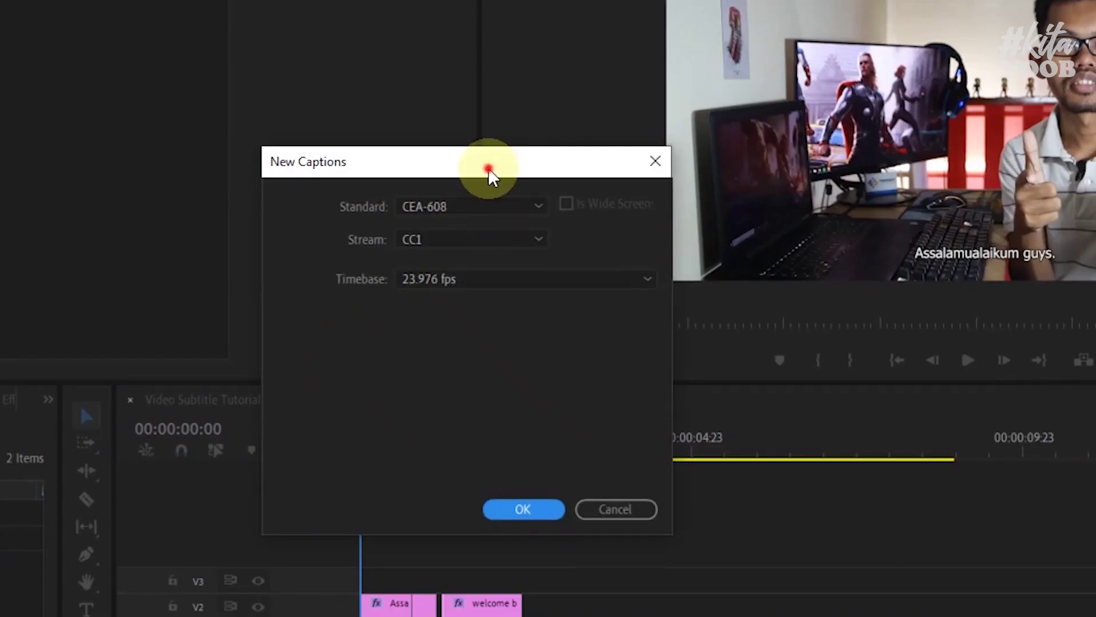
pyautogui.moveTo(490, 171); pyautogui.dragTo(564, 115)
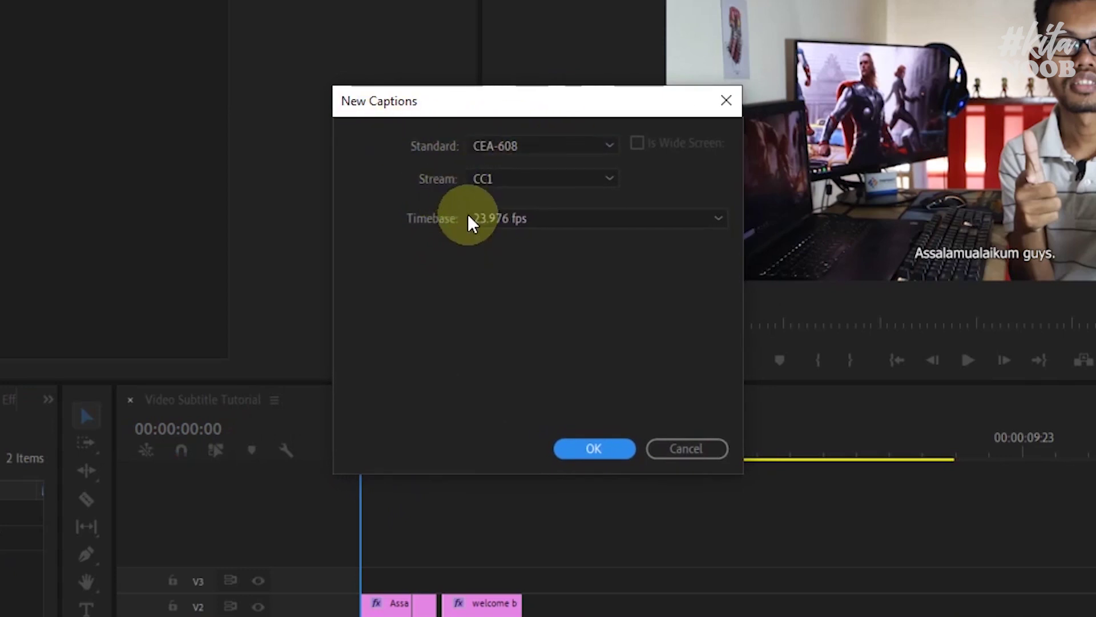
pyautogui.click(585, 148)
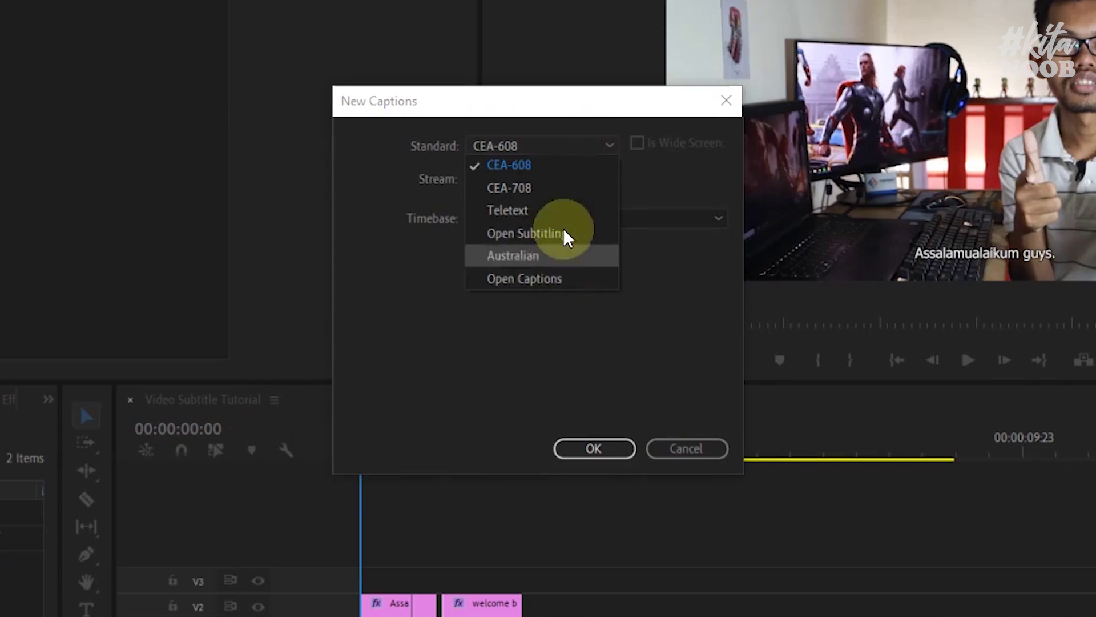
pyautogui.click(557, 280)
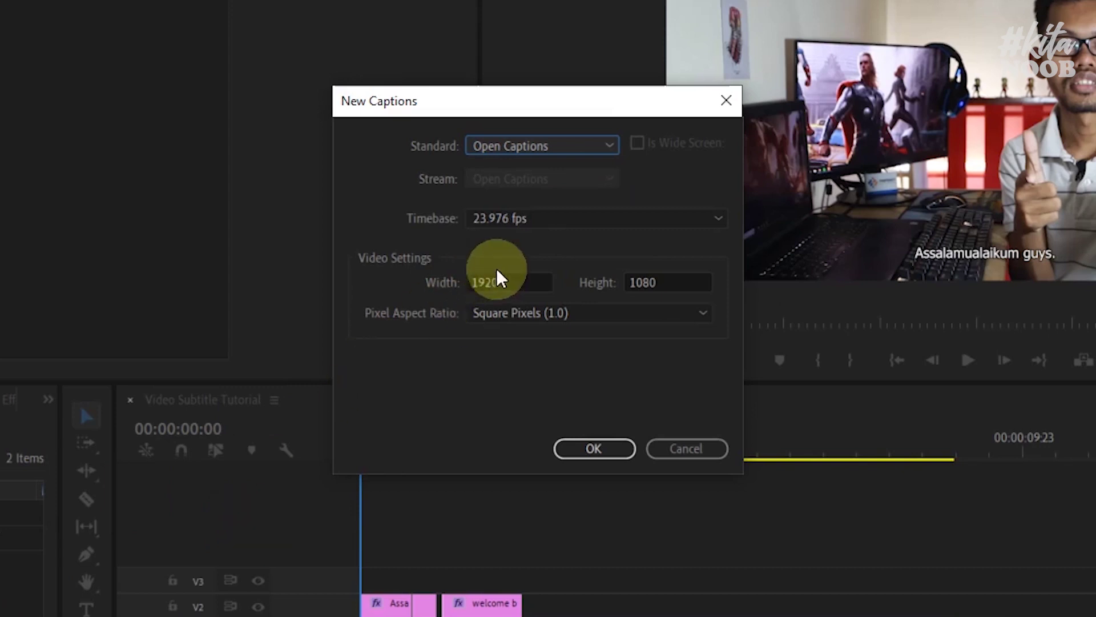
pyautogui.click(594, 451)
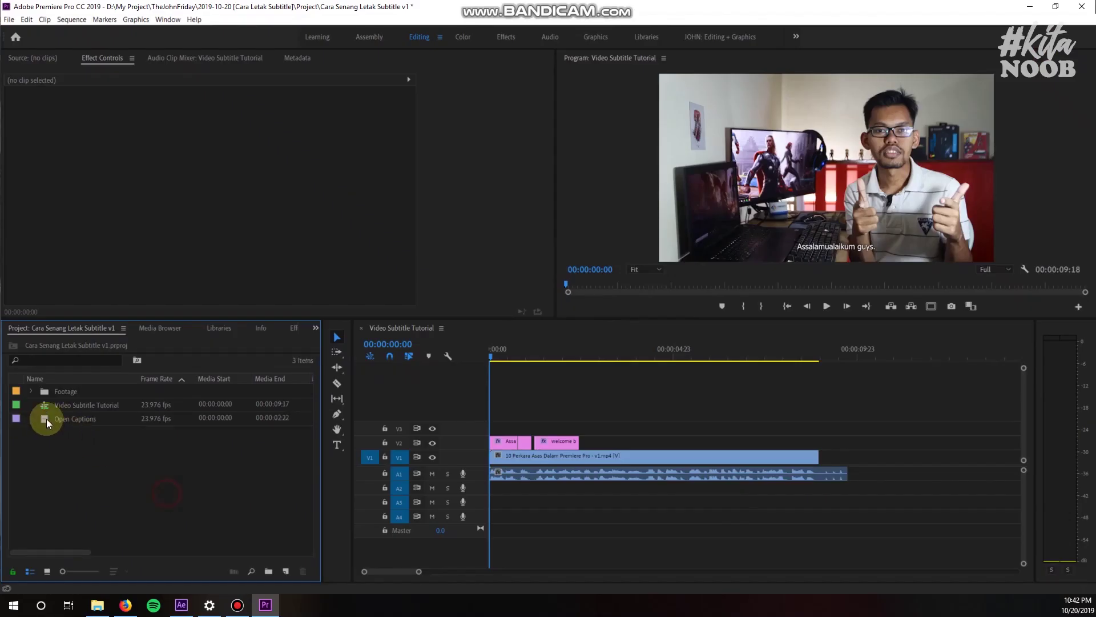
pyautogui.click(46, 419)
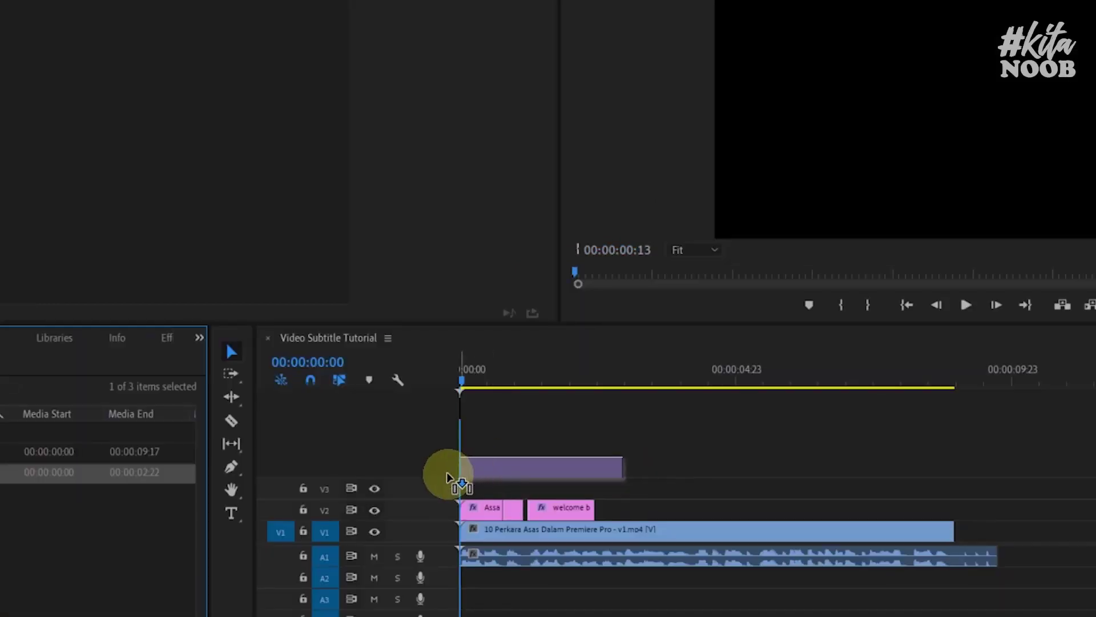
# Step: Place the Open Captions clip on V3 from 00:00 to the end of the sequence
pyautogui.moveTo(45, 420); pyautogui.dragTo(482, 431)
pyautogui.moveTo(447, 492); pyautogui.dragTo(422, 496)
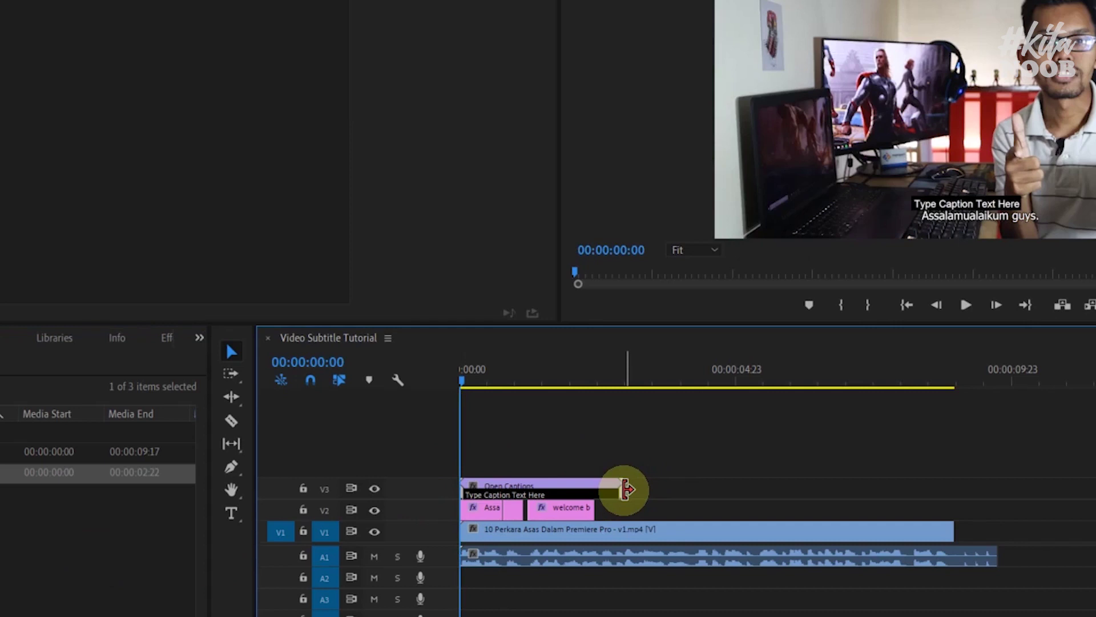
pyautogui.moveTo(627, 489); pyautogui.dragTo(953, 495)
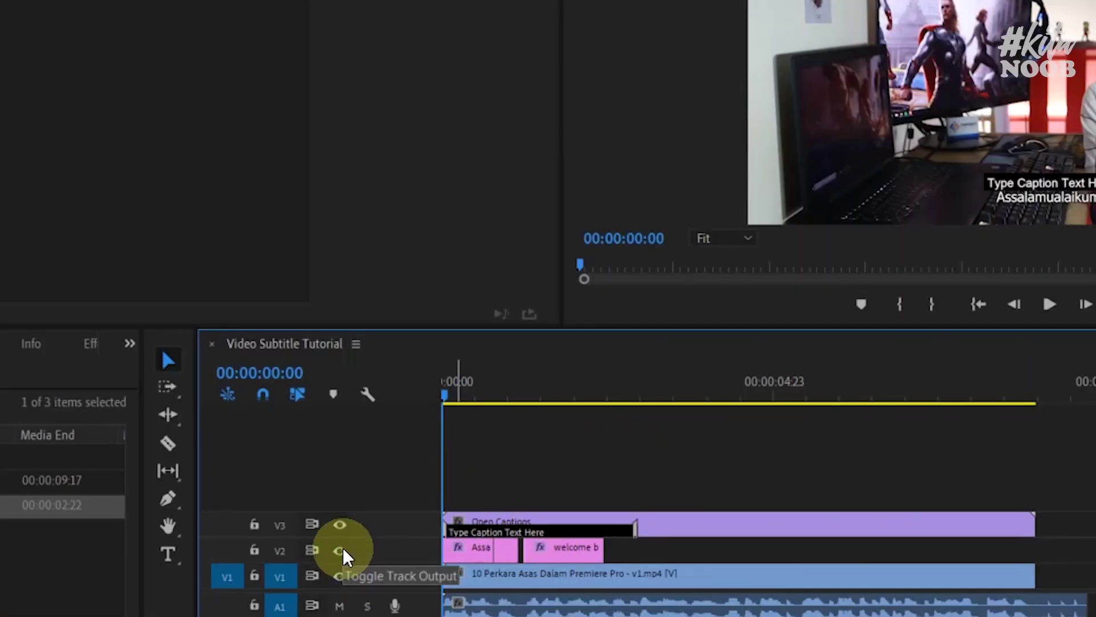
# Step: Turn off track V2's output to hide the old subtitles, and save the project
pyautogui.click(341, 550)
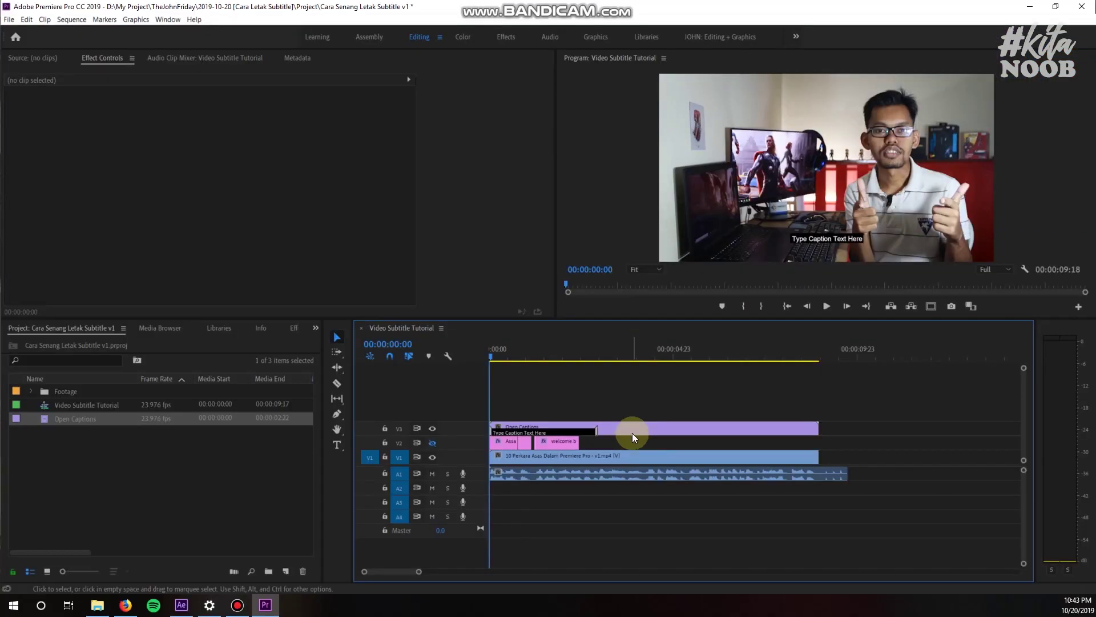
pyautogui.click(632, 433)
pyautogui.click(629, 399)
pyautogui.press('=')
pyautogui.hotkey('ctrl', 's')
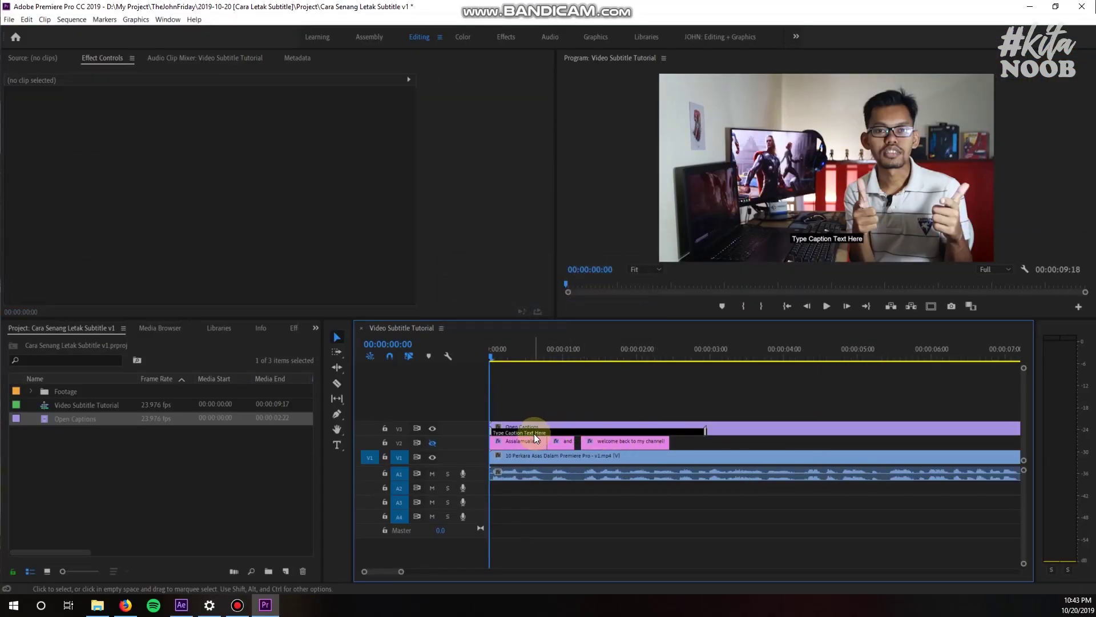
pyautogui.doubleClick(533, 433)
# Step: Dock the Captions editor beside the Source monitor and preview the placeholder caption
pyautogui.click(162, 494)
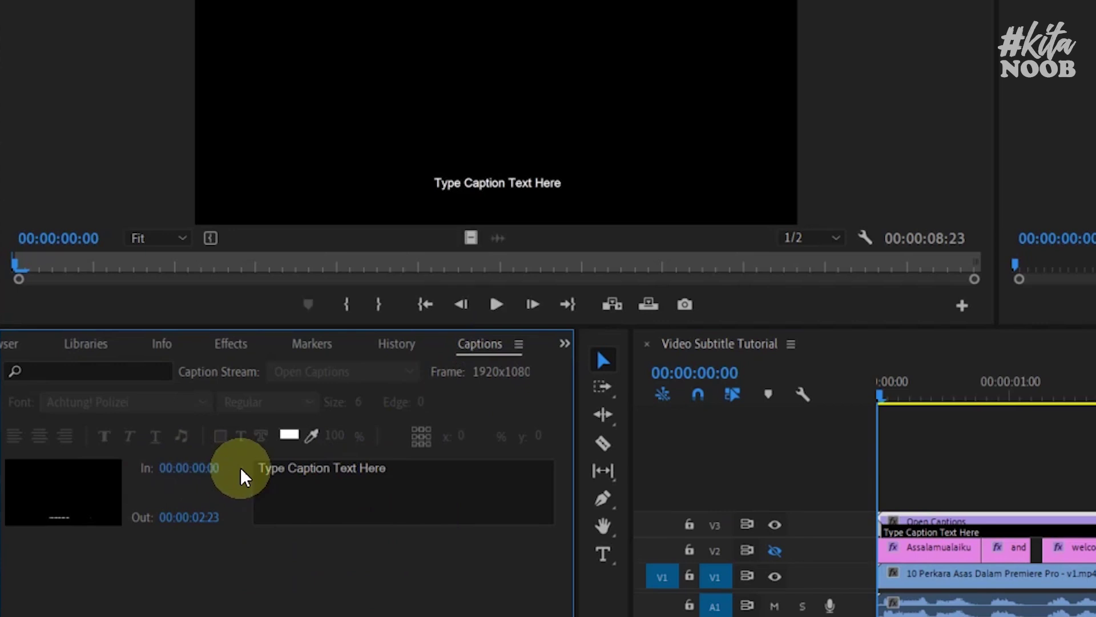
pyautogui.click(419, 604)
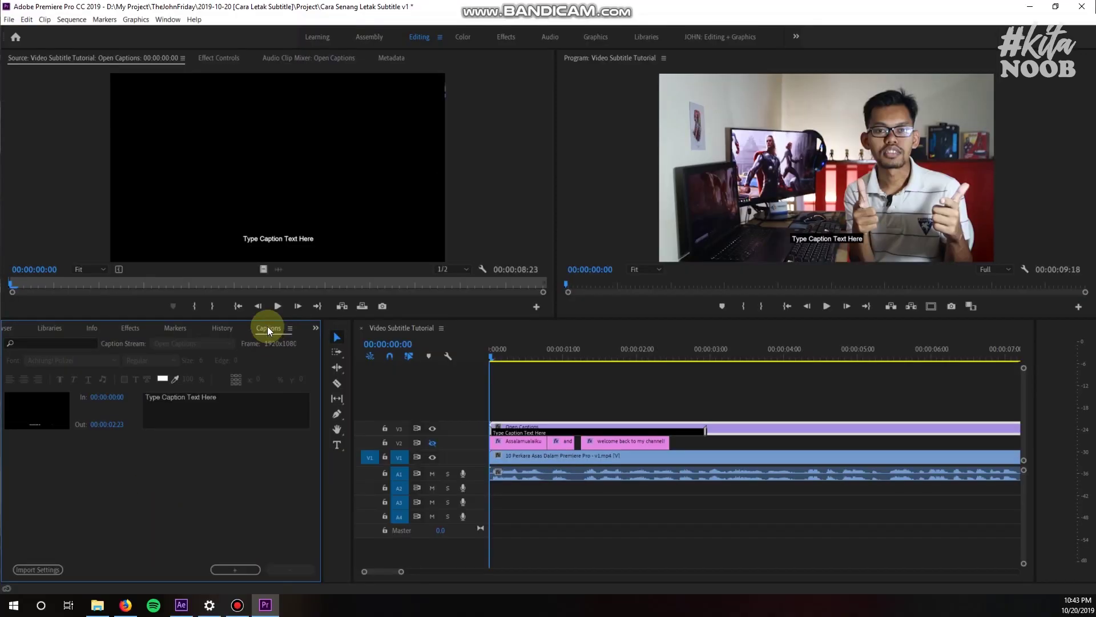
pyautogui.moveTo(268, 329); pyautogui.dragTo(326, 51)
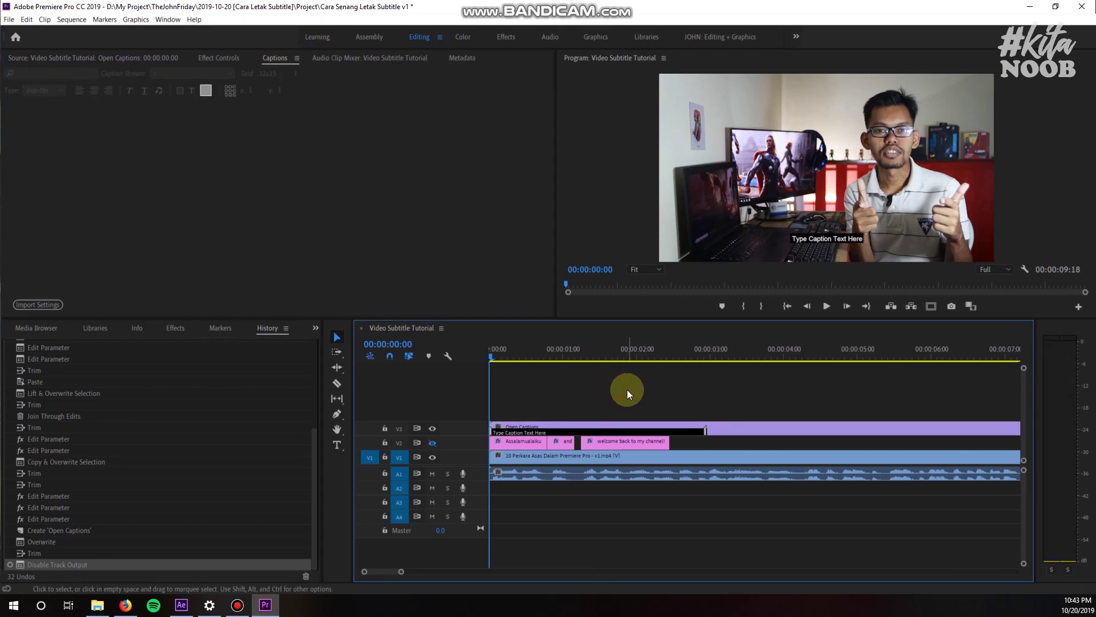
pyautogui.press('space')
# Step: Replace the placeholder caption text with 'Assalamualaikum, guys.'
pyautogui.click(543, 352)
pyautogui.click(521, 432)
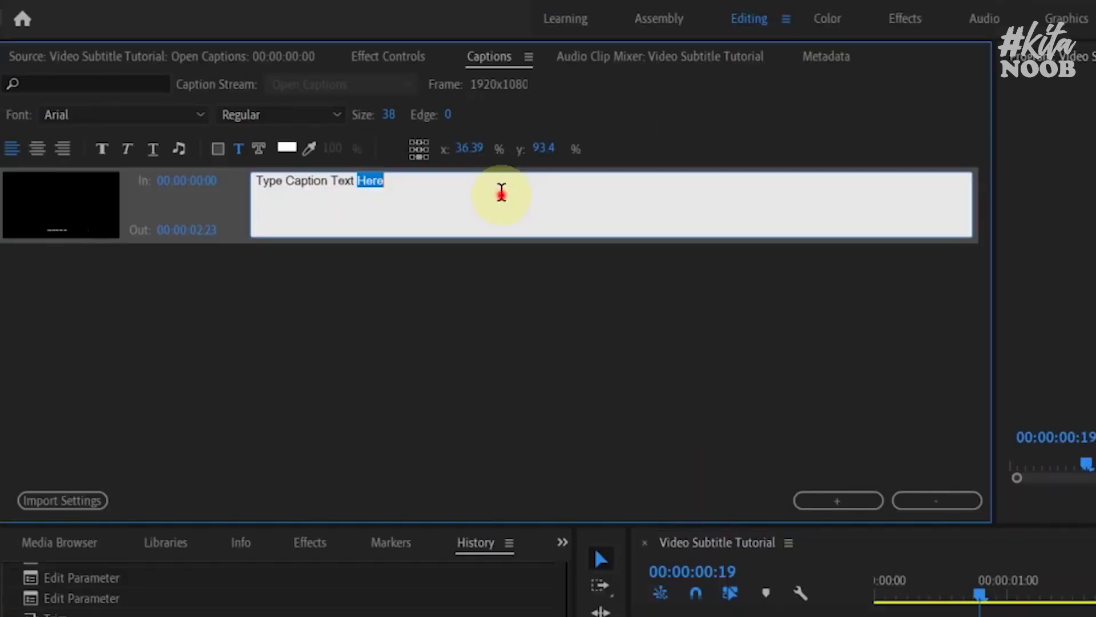
pyautogui.write('Assalamualaikum, guys.')
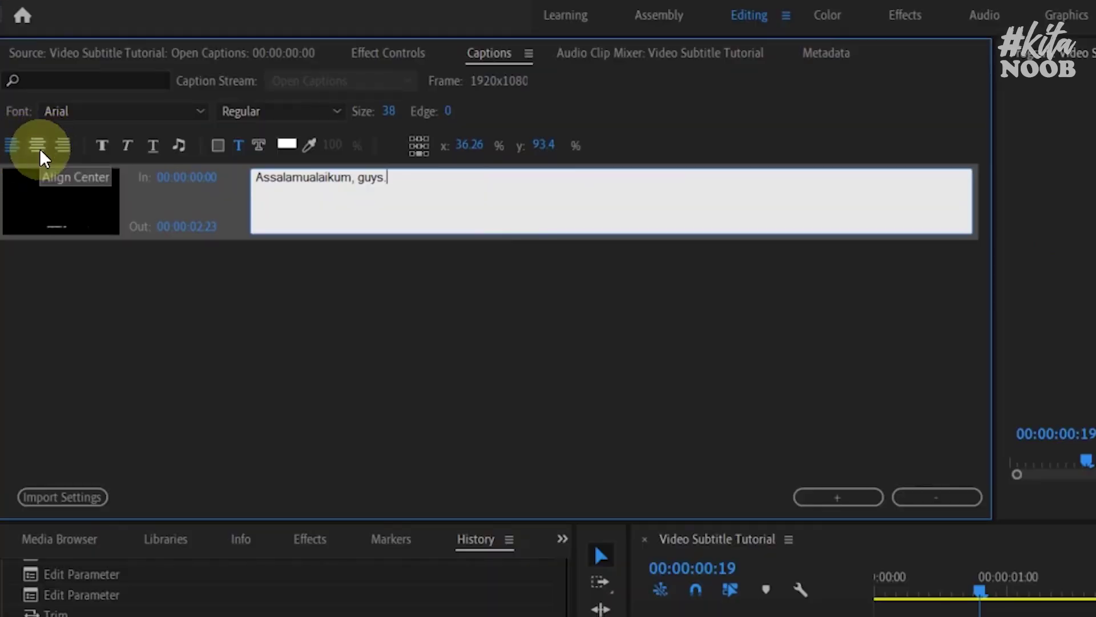
# Step: Centre-align the caption text
pyautogui.click(25, 112)
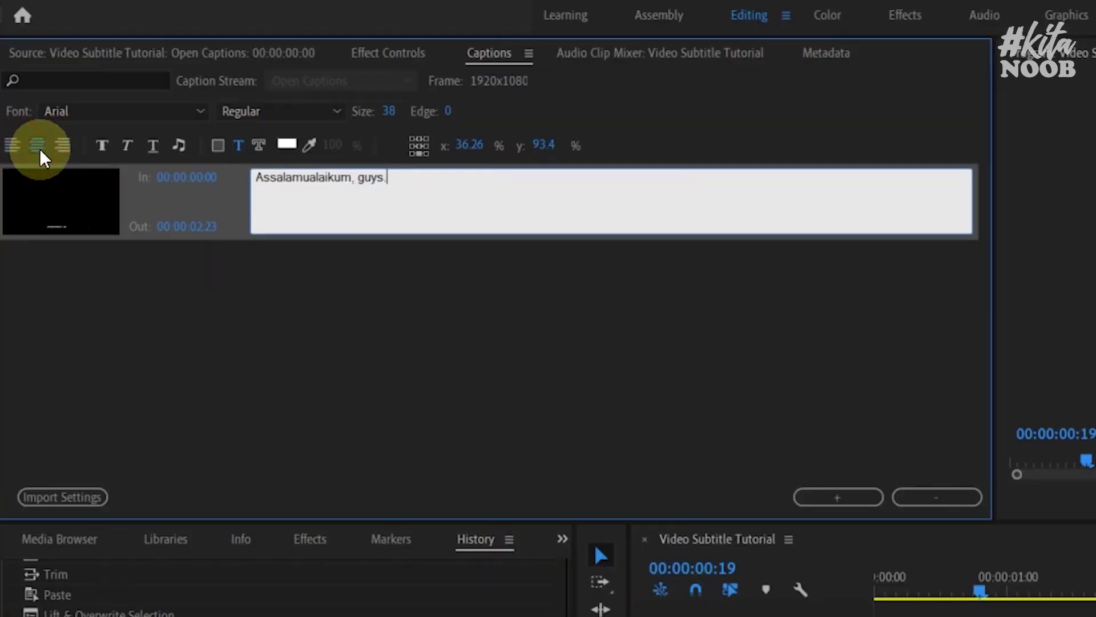
pyautogui.moveTo(409, 177); pyautogui.dragTo(97, 174)
pyautogui.click(63, 145)
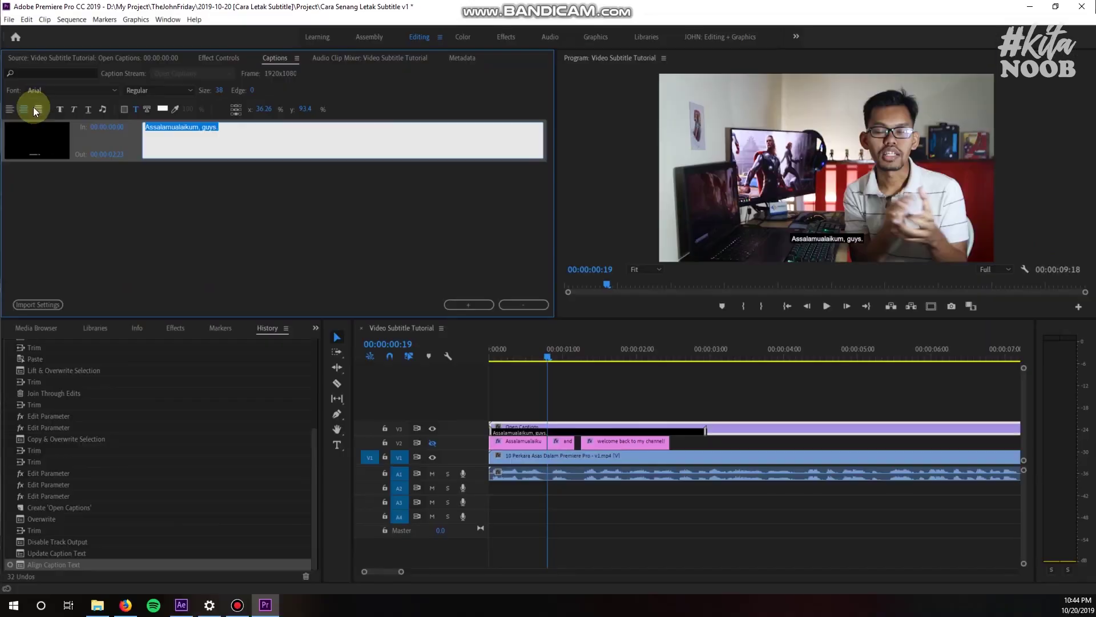
pyautogui.click(26, 110)
pyautogui.click(268, 137)
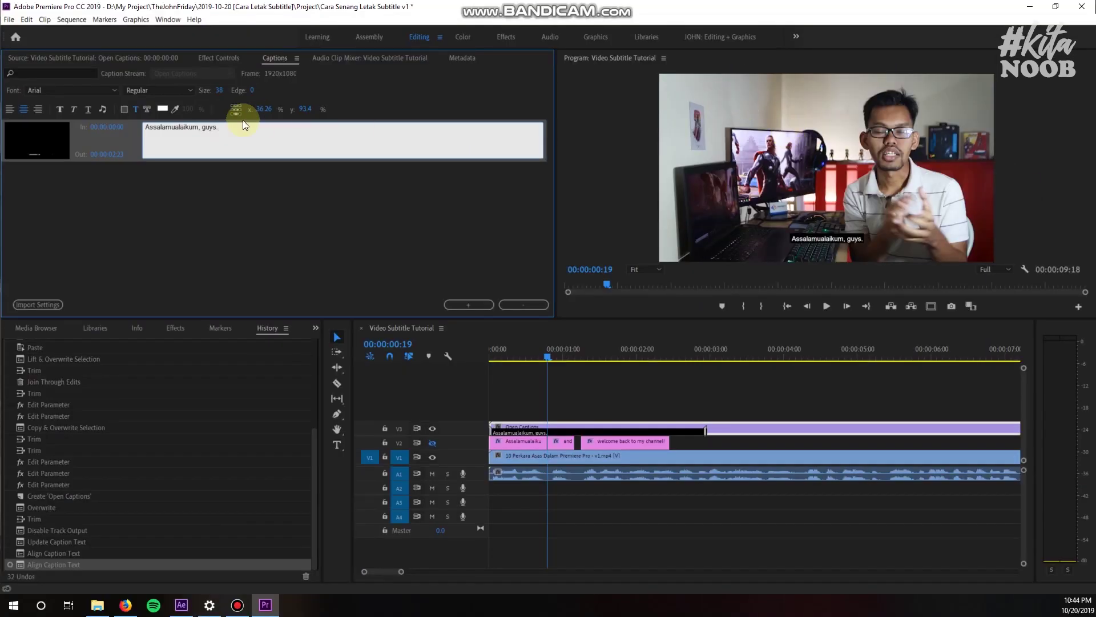
# Step: Try middle and top positions, settle on bottom, and return to 00:00:00:00
pyautogui.click(236, 111)
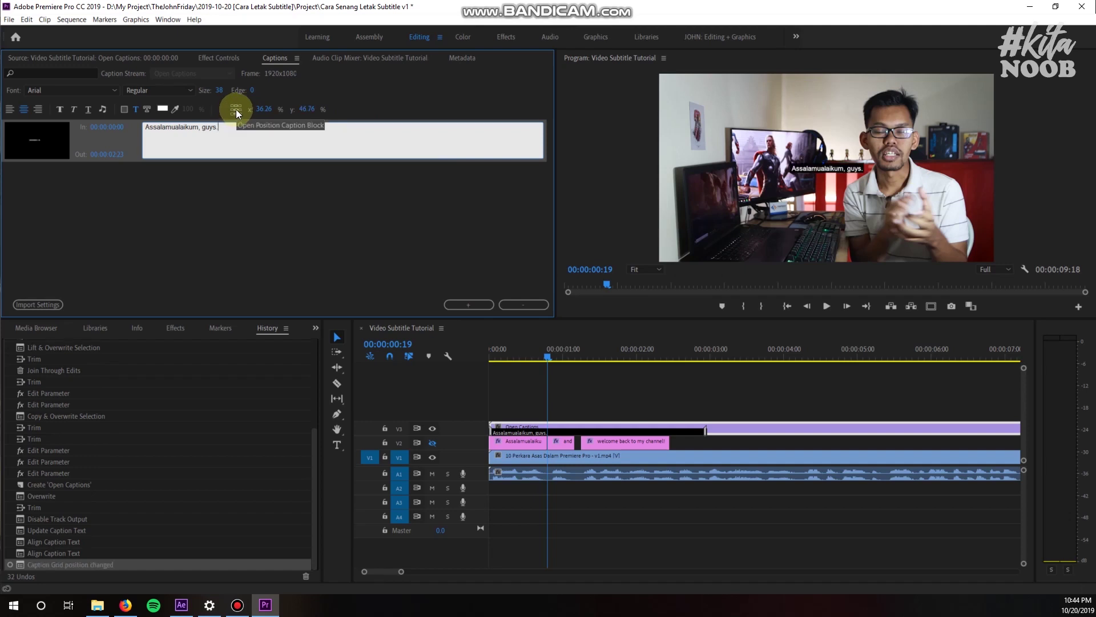
pyautogui.click(236, 105)
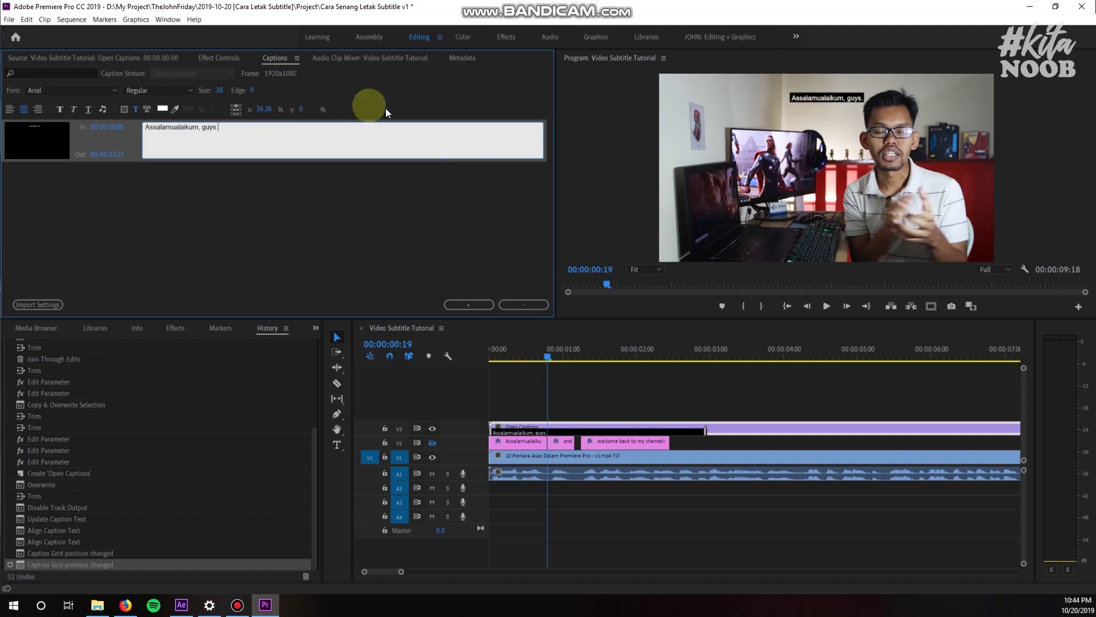
pyautogui.click(236, 115)
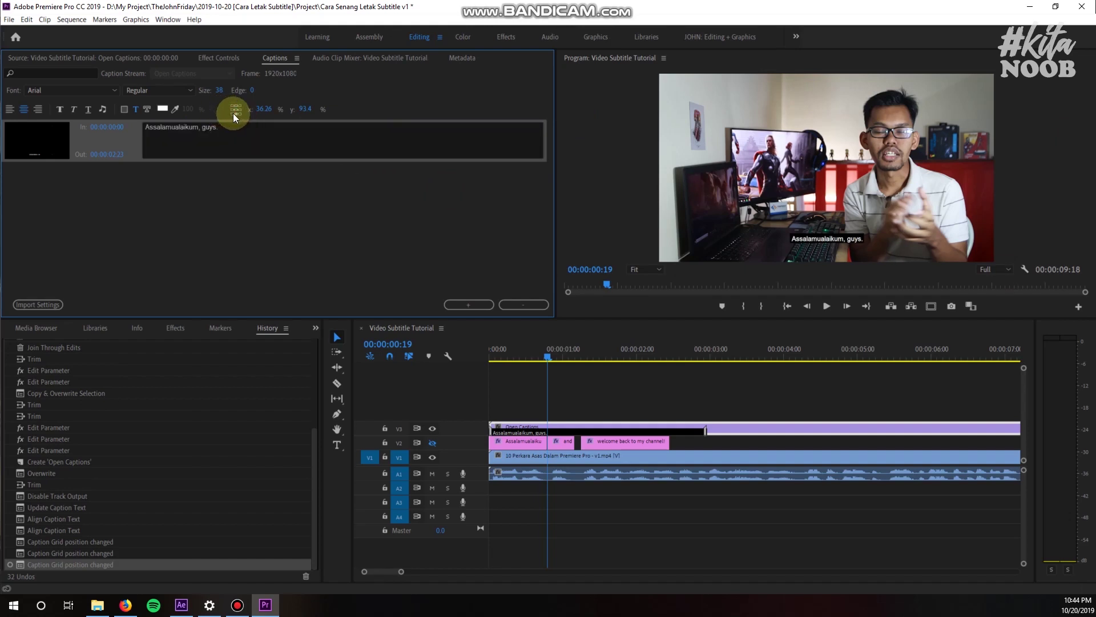
pyautogui.click(234, 114)
pyautogui.moveTo(517, 355); pyautogui.dragTo(454, 376)
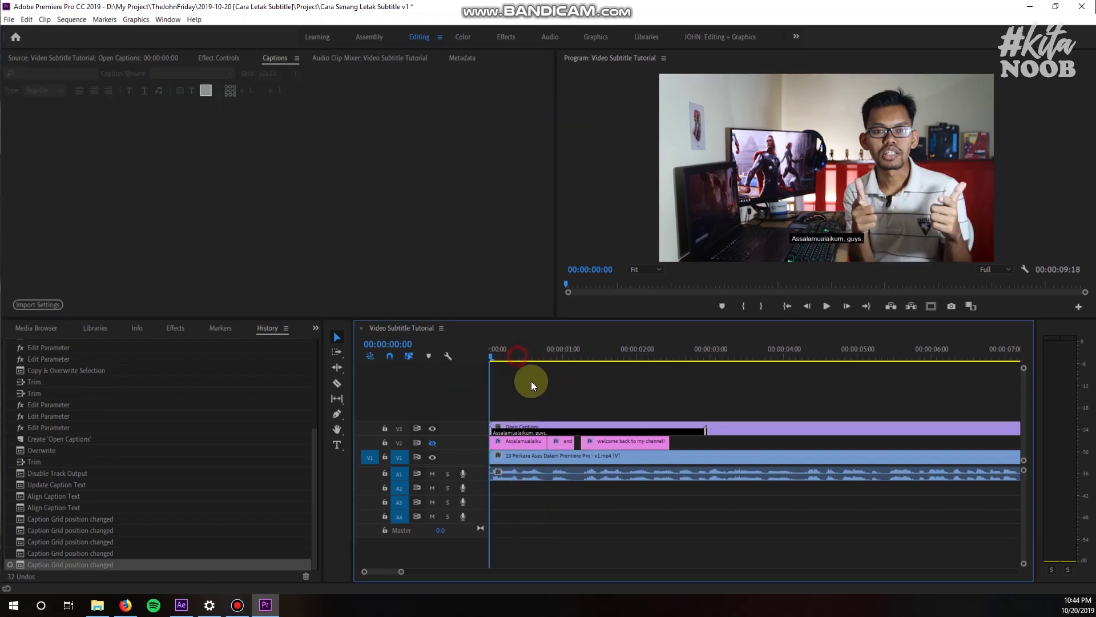
# Step: Trim the first caption so it ends at 00:00:00:19
pyautogui.press('space')
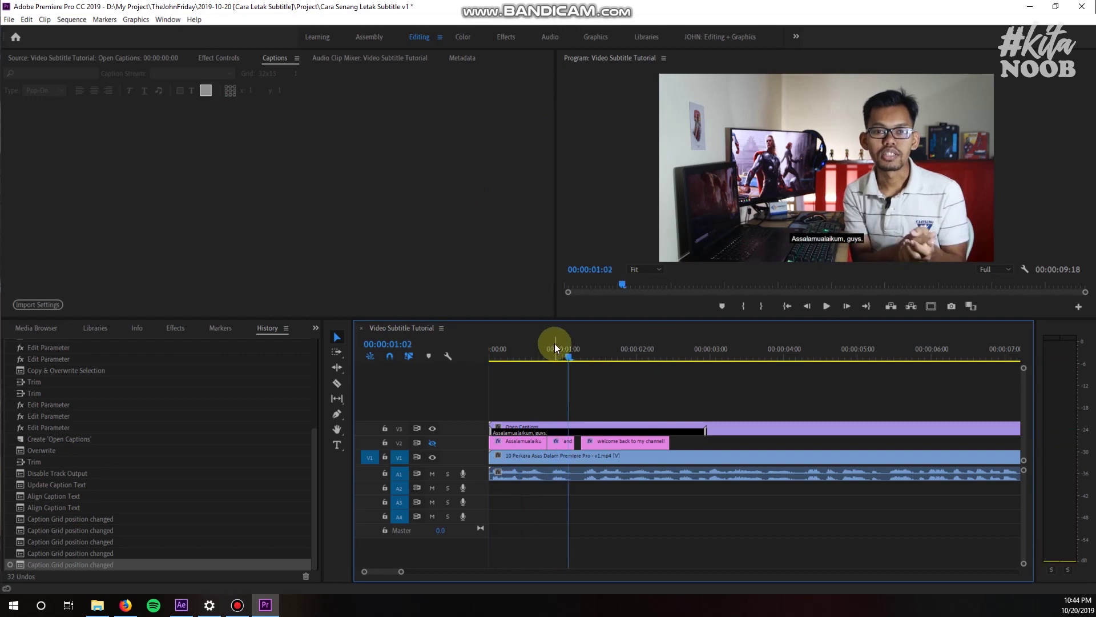
pyautogui.click(550, 349)
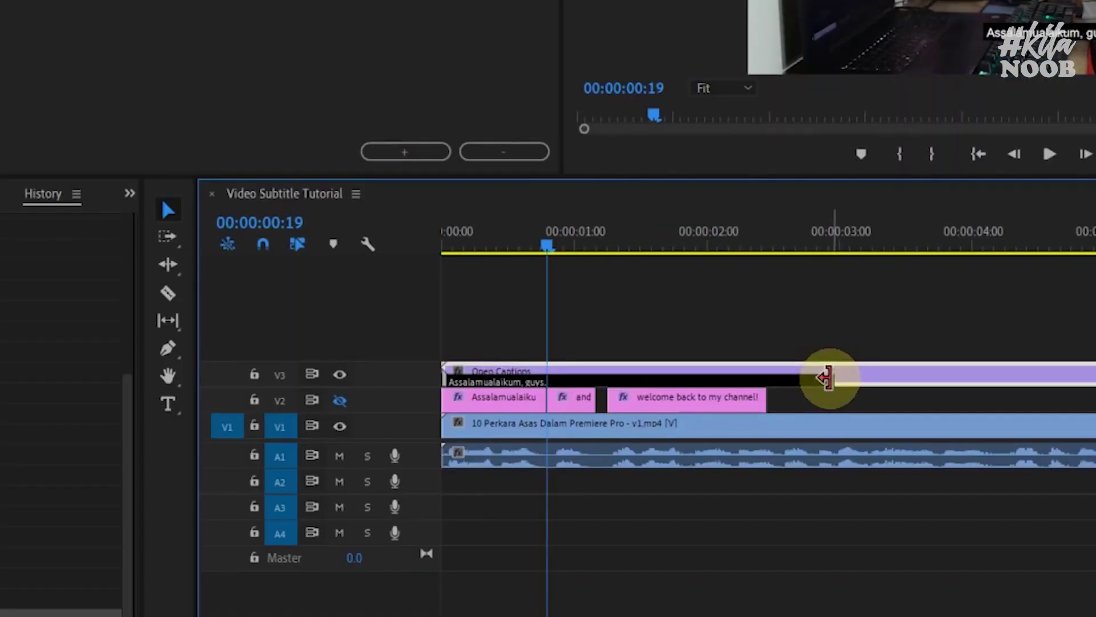
pyautogui.moveTo(826, 528); pyautogui.dragTo(786, 534)
pyautogui.moveTo(787, 384); pyautogui.dragTo(544, 384)
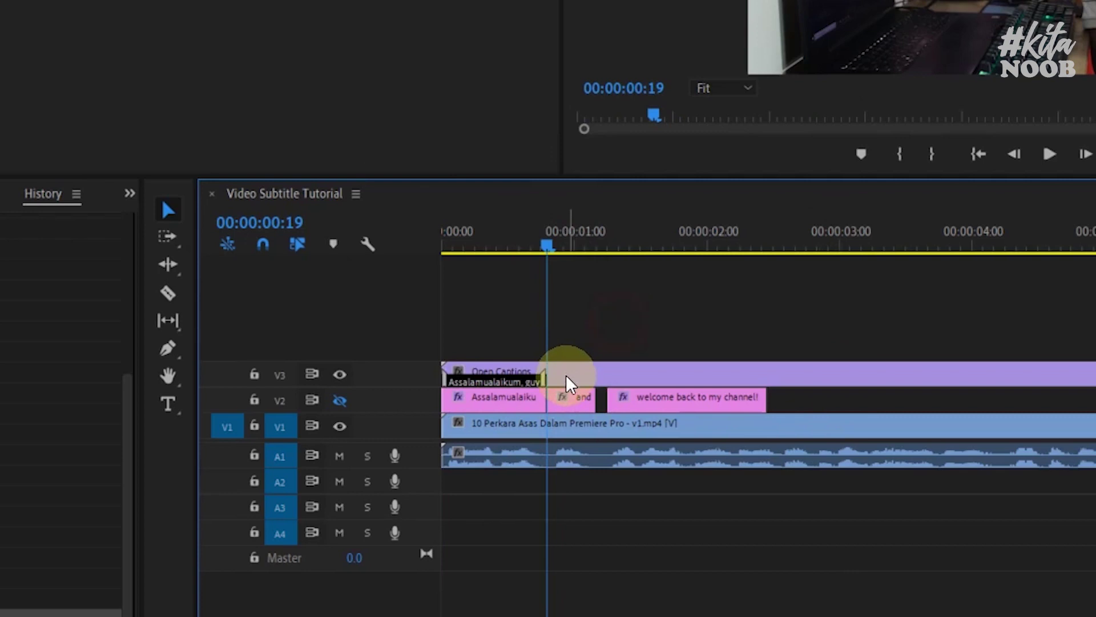
# Step: Add two captions after it, reading 'and...' and 'welcome back'
pyautogui.doubleClick(566, 375)
pyautogui.click(832, 504)
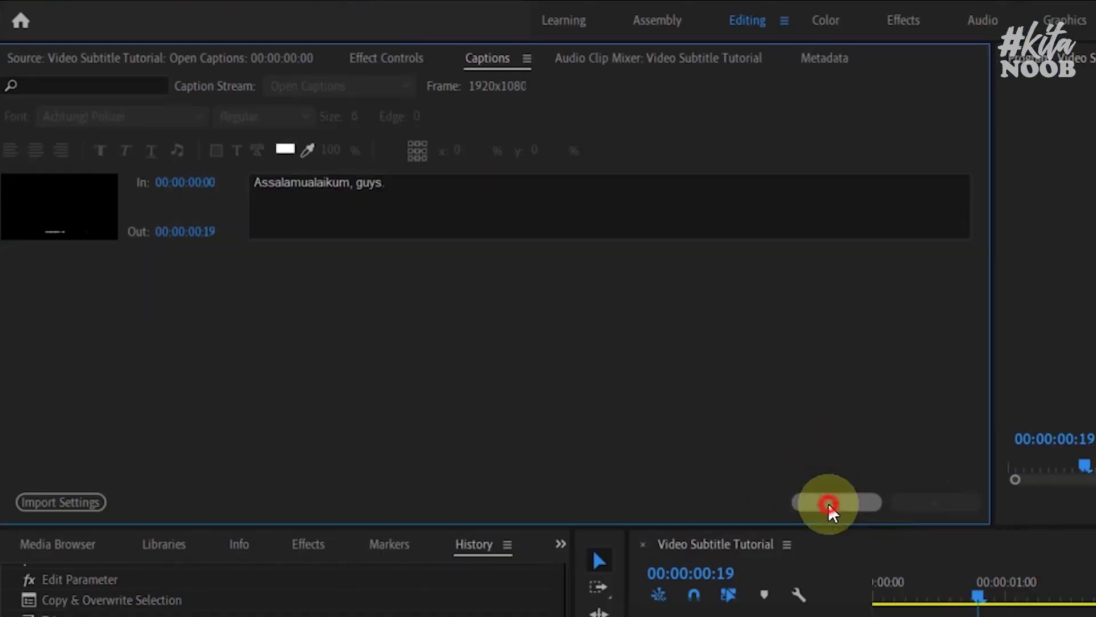
pyautogui.click(224, 182)
pyautogui.write('and.')
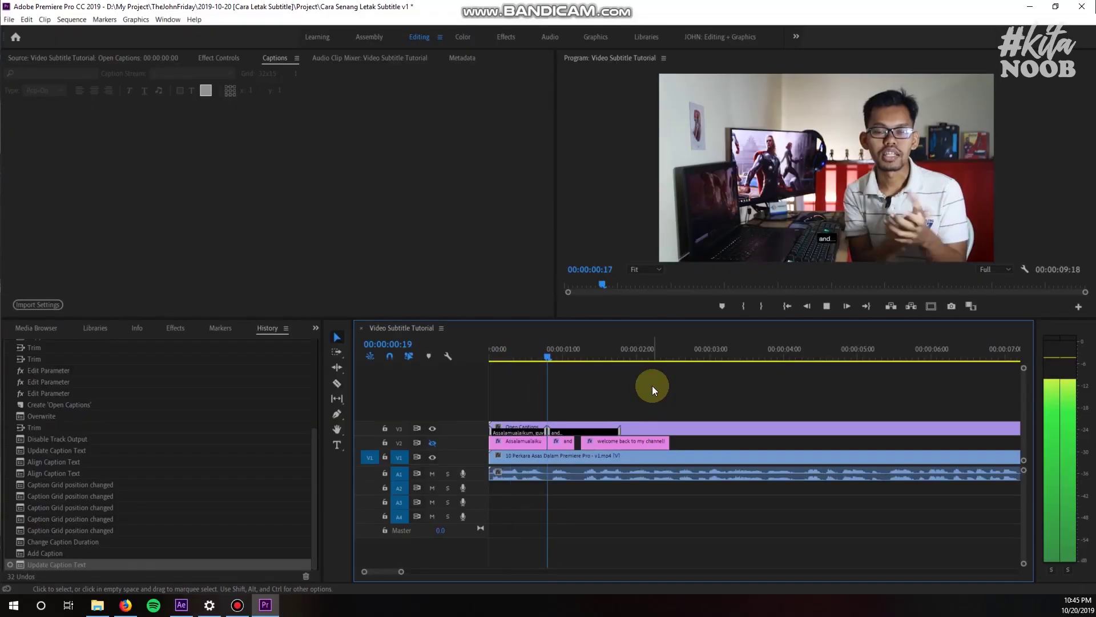
pyautogui.click(615, 432)
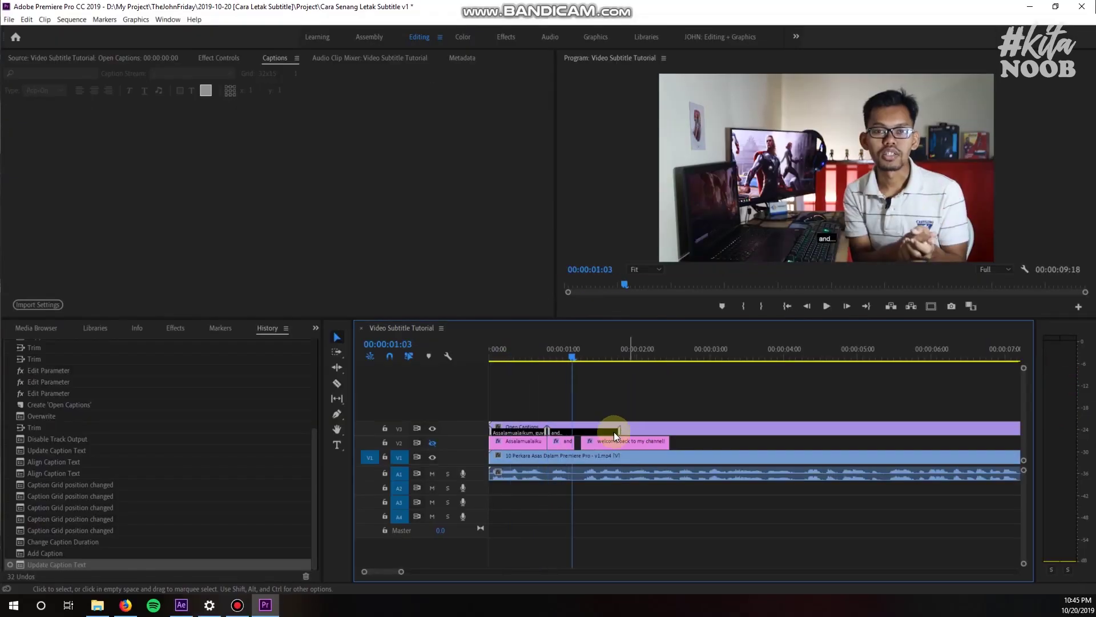
pyautogui.click(287, 237)
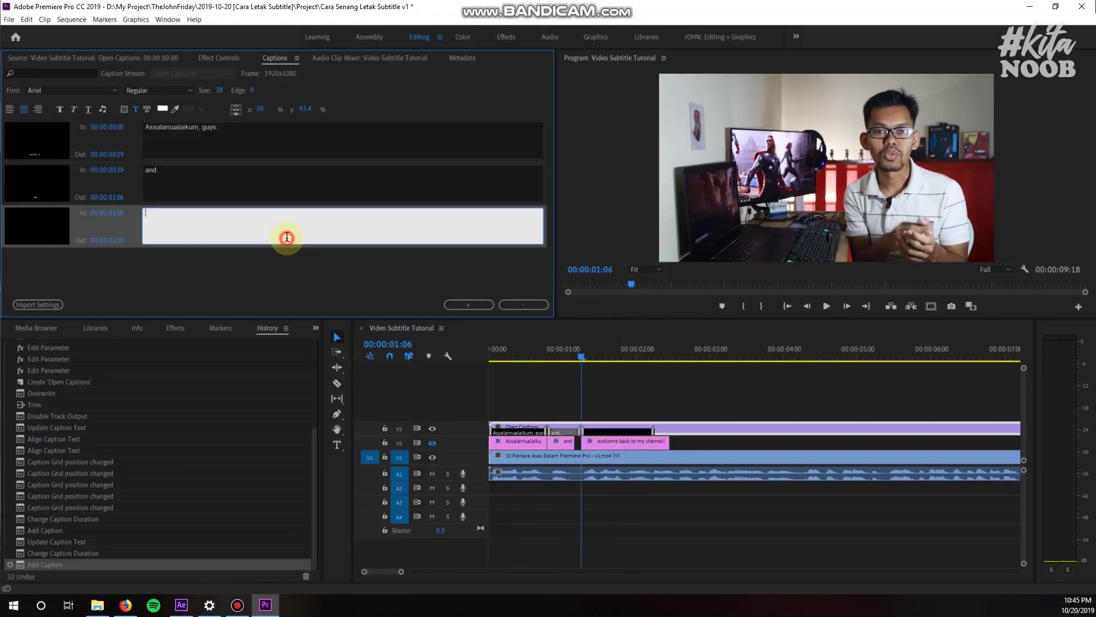
pyautogui.write('we')
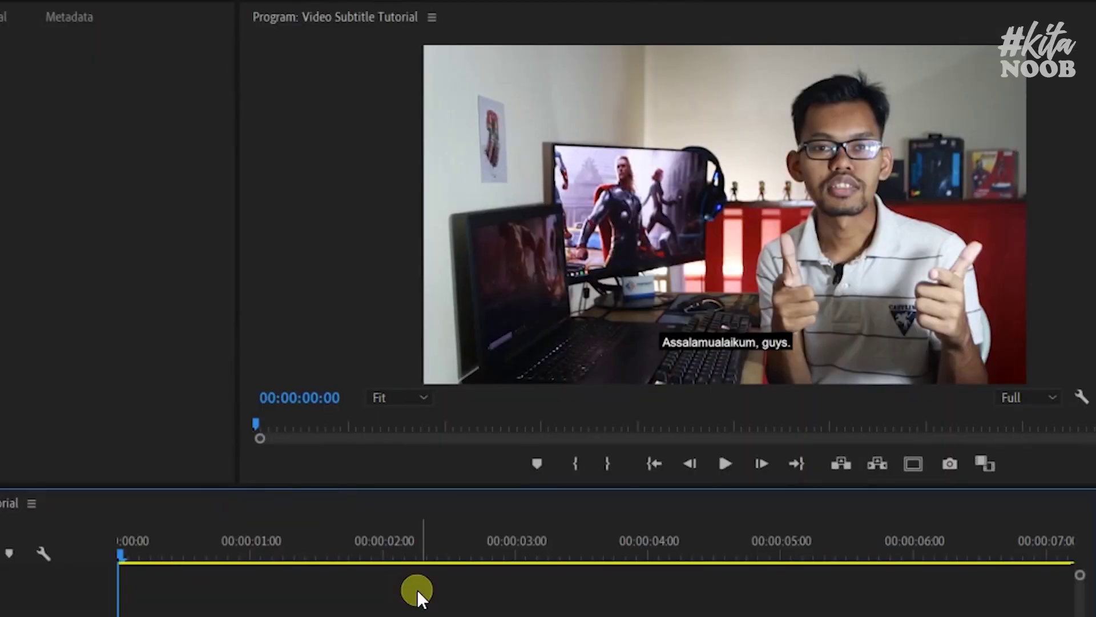
# Step: Play back the first three captions, then scrub the playhead from the start to 00:00:02:00 to check timing
pyautogui.press('space')
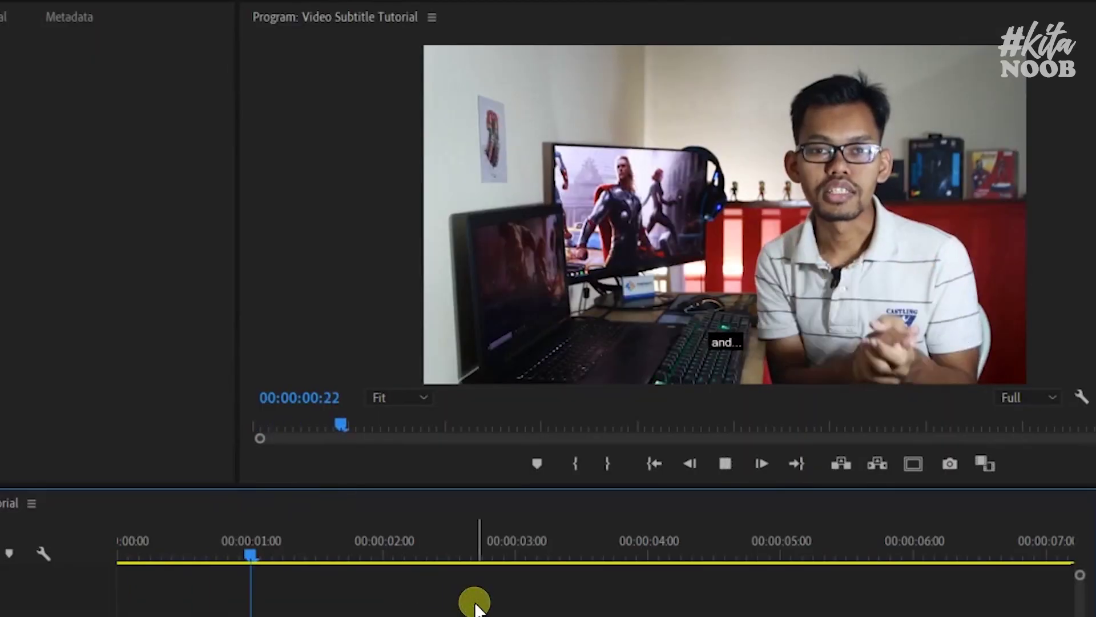
pyautogui.press('space')
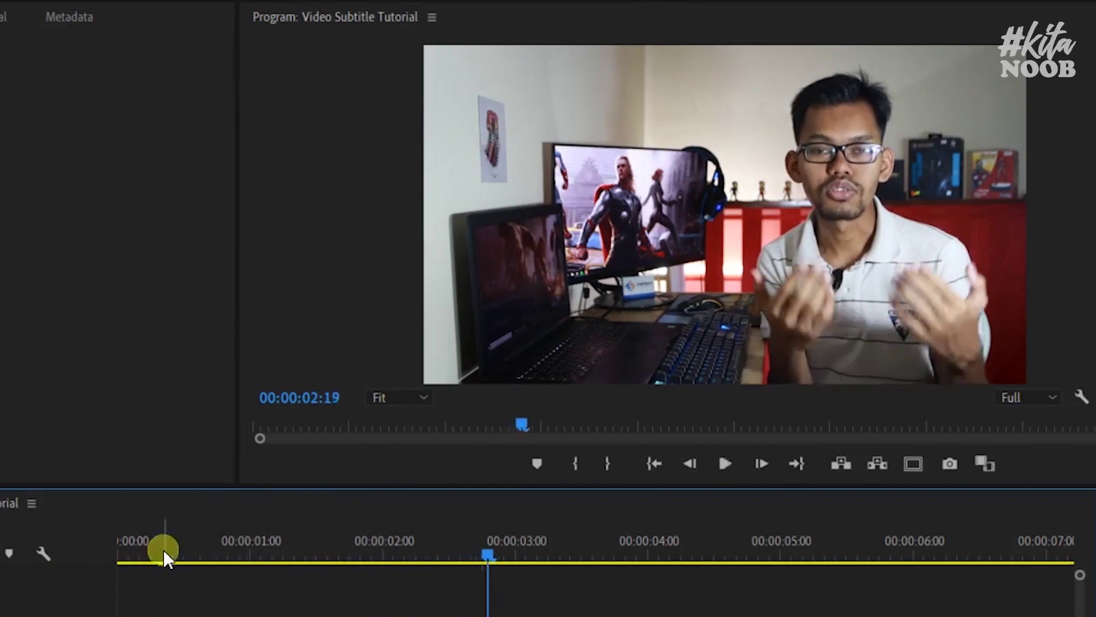
pyautogui.moveTo(166, 556); pyautogui.dragTo(41, 600)
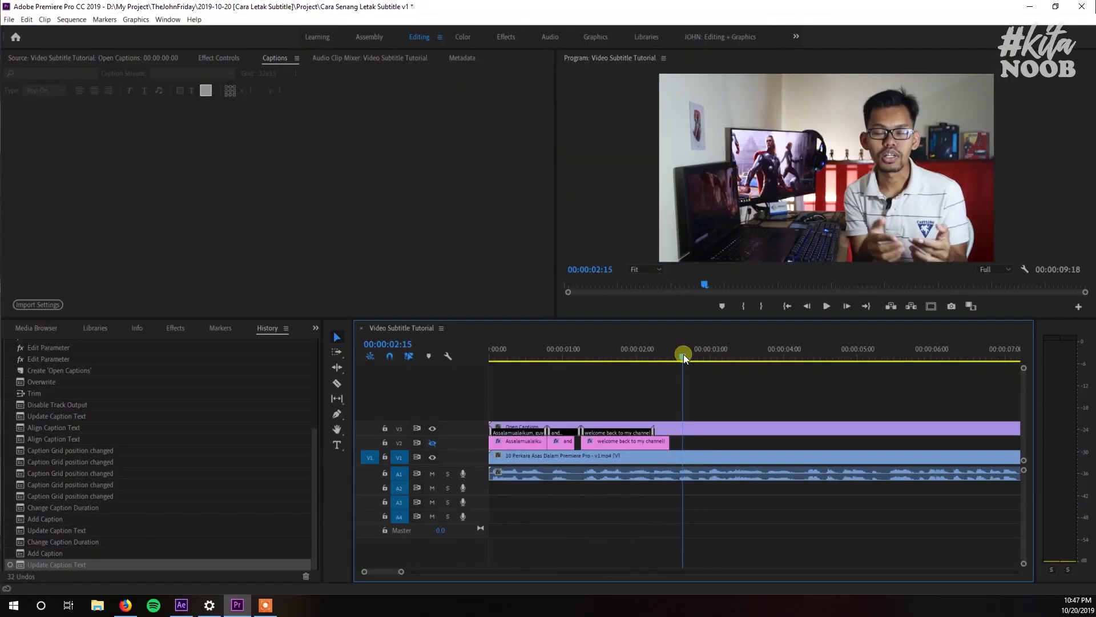
pyautogui.moveTo(683, 354)
pyautogui.mouseDown()
pyautogui.moveTo(639, 361)
pyautogui.moveTo(680, 354)
pyautogui.mouseUp()
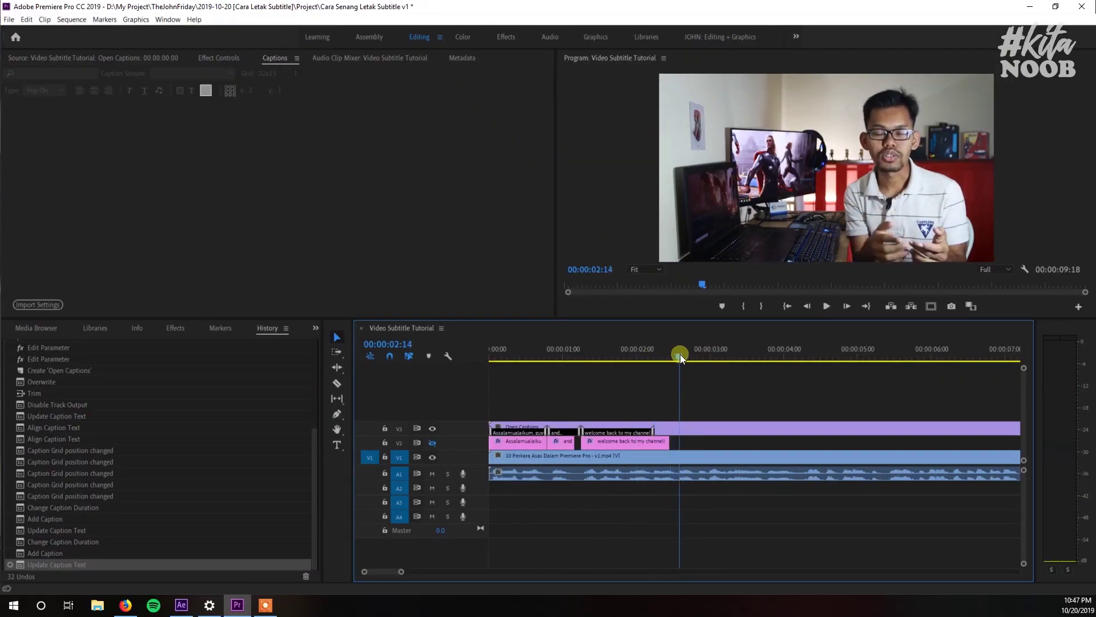
# Step: Add an empty fourth caption at 00:00:02:05 after 'welcome back to my channel!', past the not-enough-time warning
pyautogui.click(691, 425)
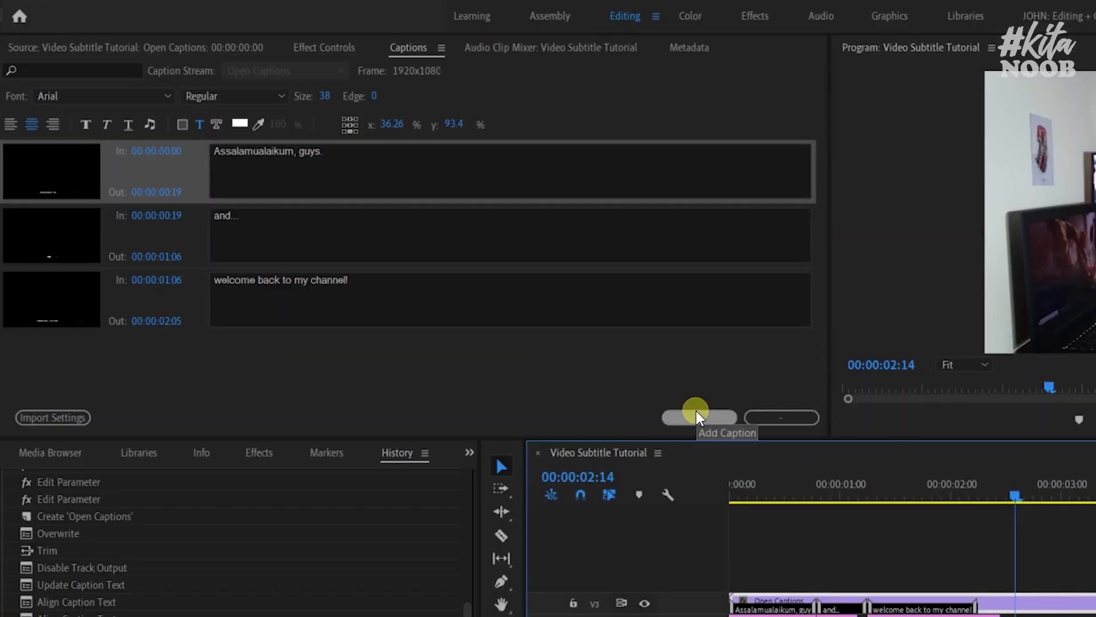
pyautogui.click(465, 301)
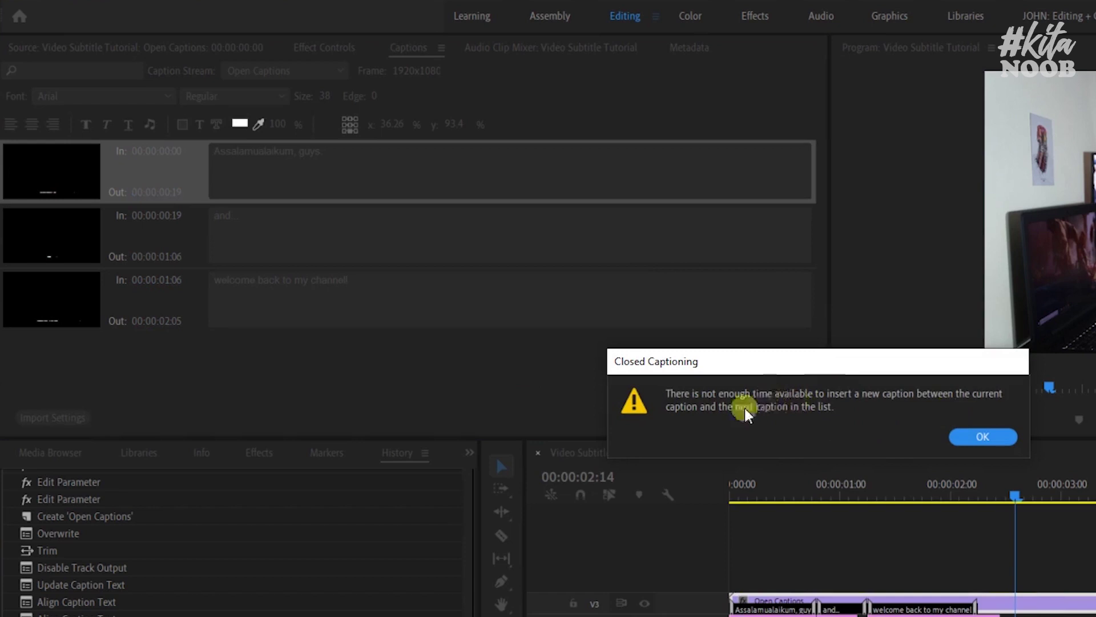
pyautogui.click(982, 437)
pyautogui.click(421, 190)
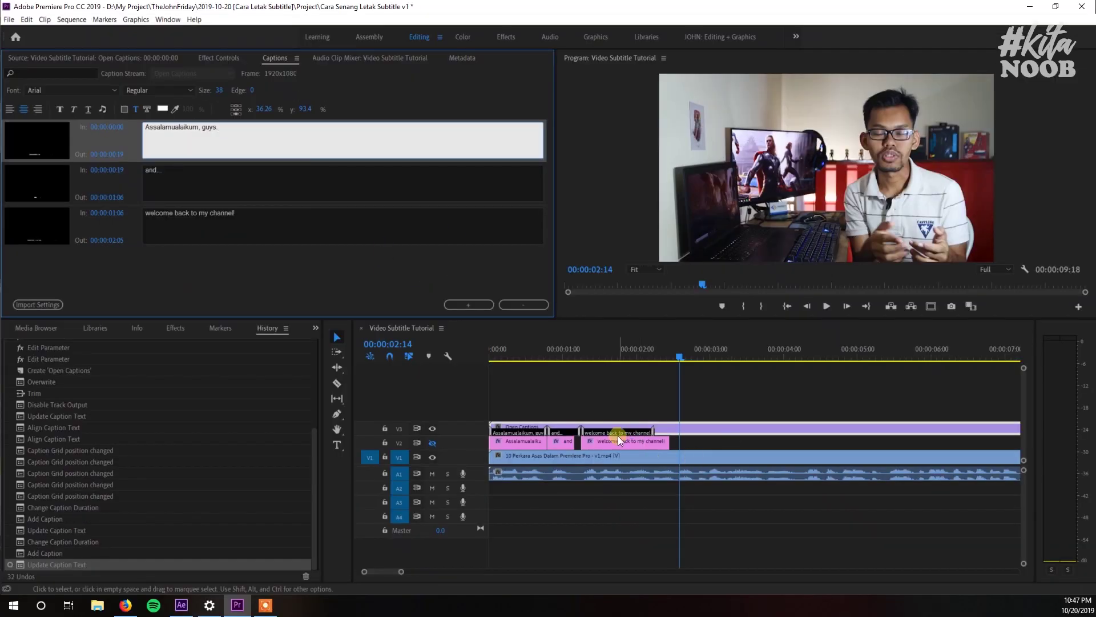
pyautogui.click(622, 435)
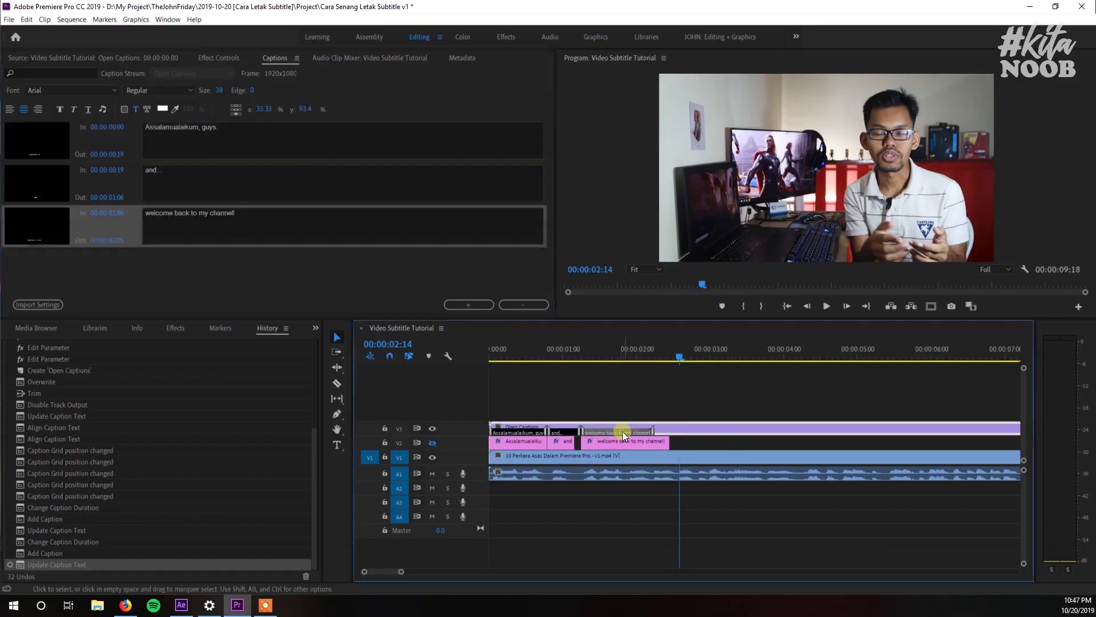
pyautogui.click(475, 306)
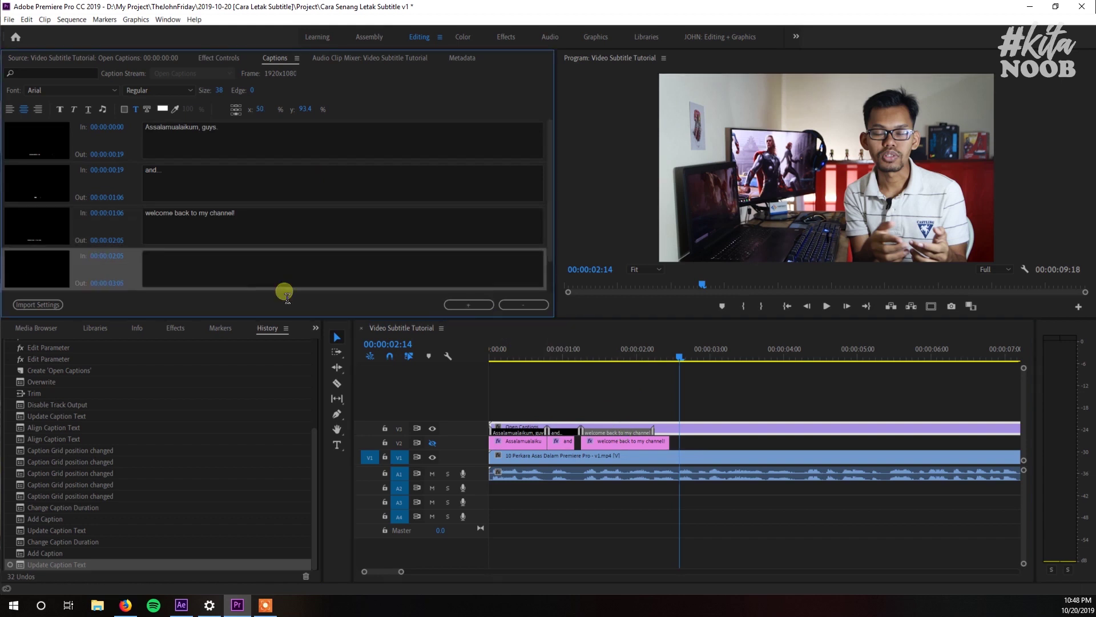
pyautogui.click(708, 399)
pyautogui.press('space')
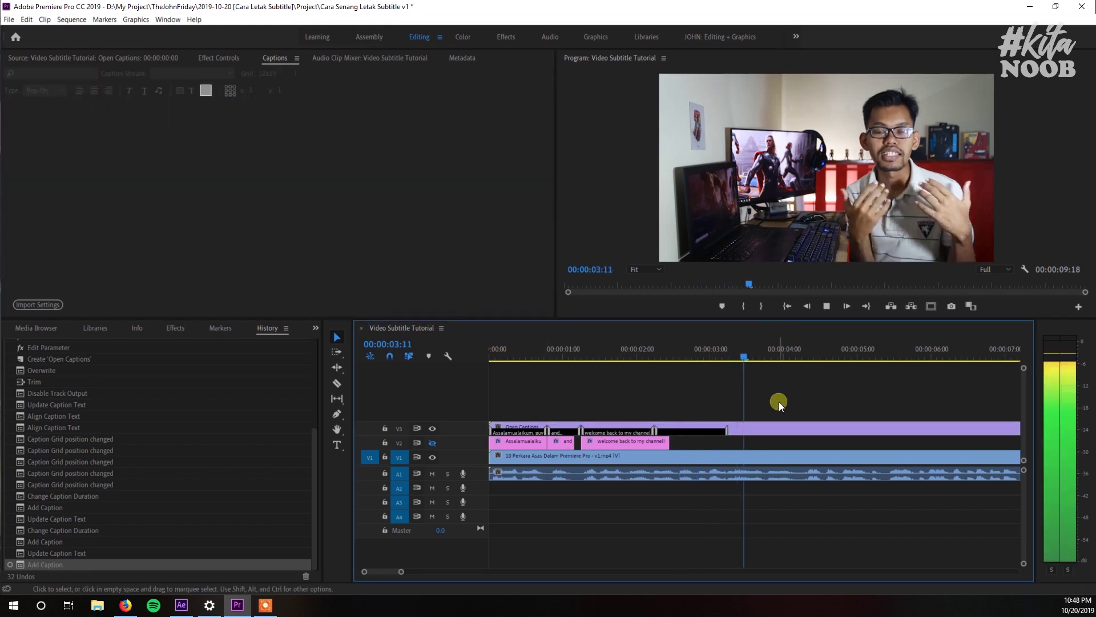
# Step: Type 'and harini aku na' into the fourth caption and play it back
pyautogui.click(678, 352)
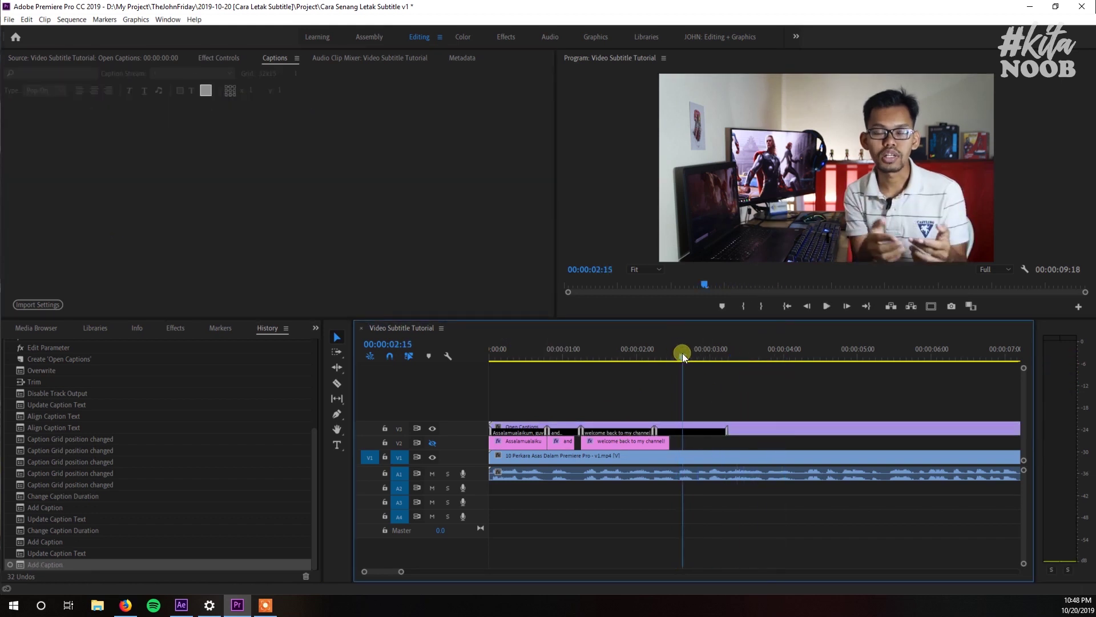
pyautogui.write('So, aku Johnand harini aku na')
pyautogui.press('space')
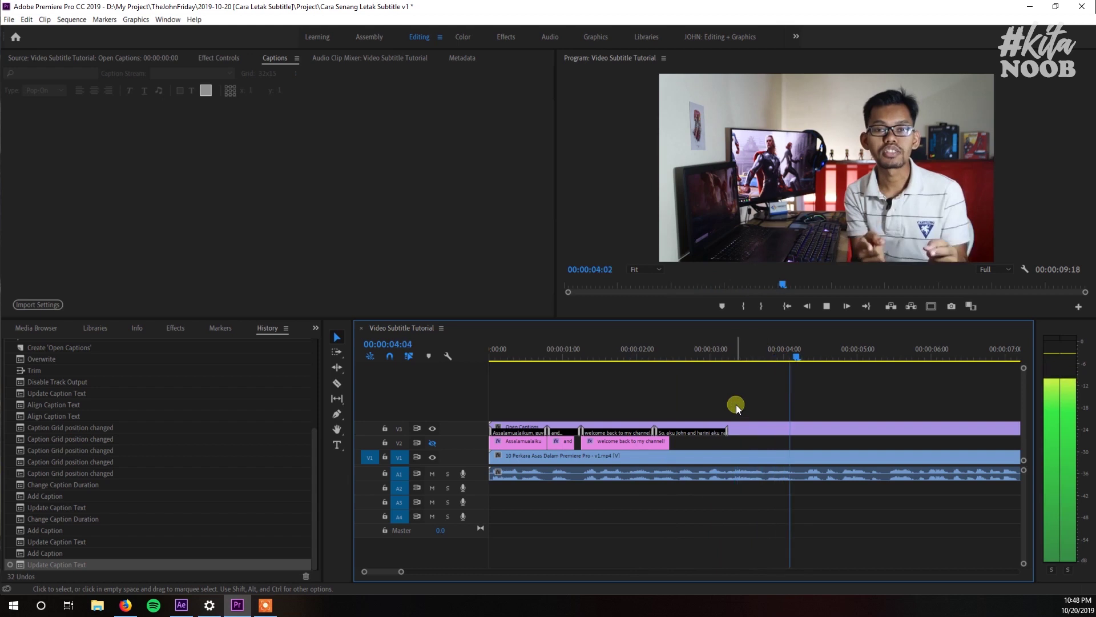
# Step: Slide the 'So, aku John…' caption on V3 to start at 00:00:02:14
pyautogui.moveTo(663, 348); pyautogui.dragTo(679, 355)
pyautogui.click(689, 431)
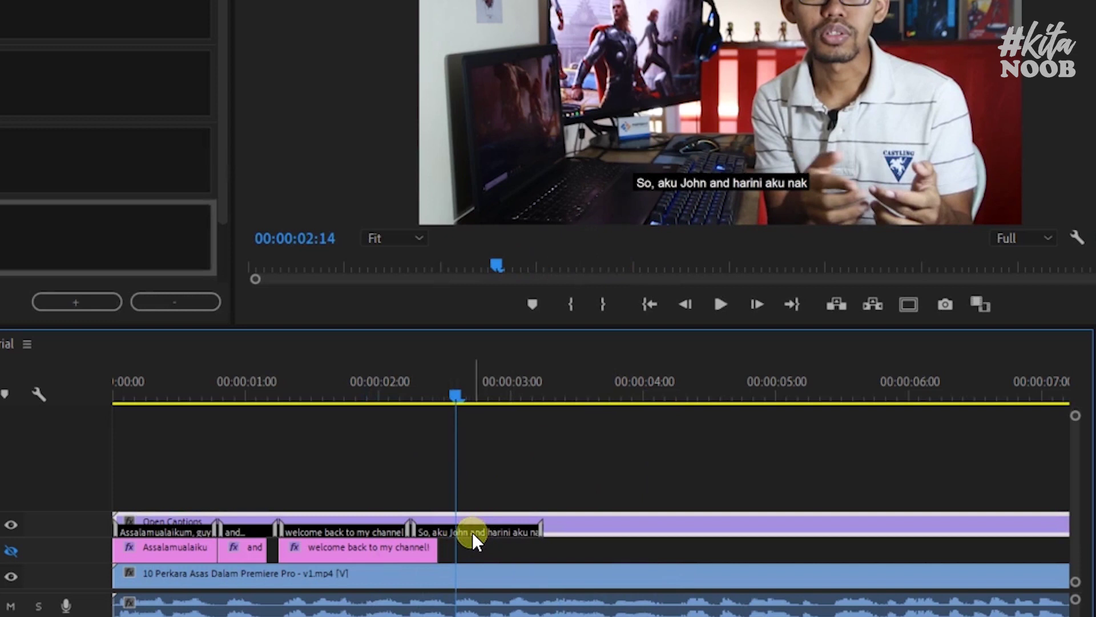
pyautogui.click(473, 534)
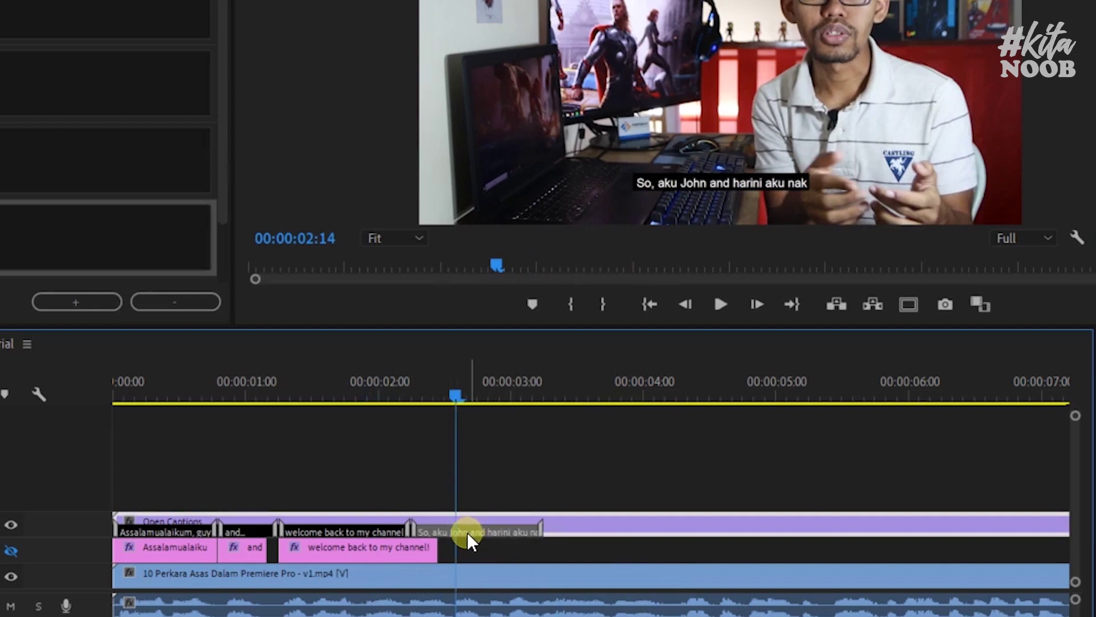
pyautogui.moveTo(468, 535); pyautogui.dragTo(515, 535)
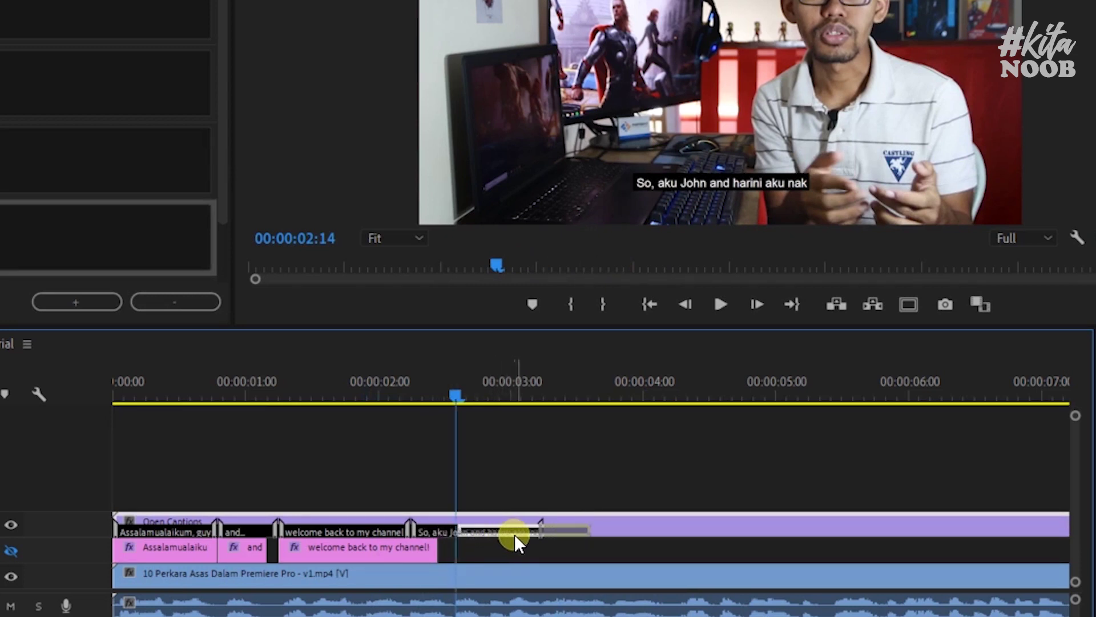
pyautogui.moveTo(515, 533); pyautogui.dragTo(515, 533)
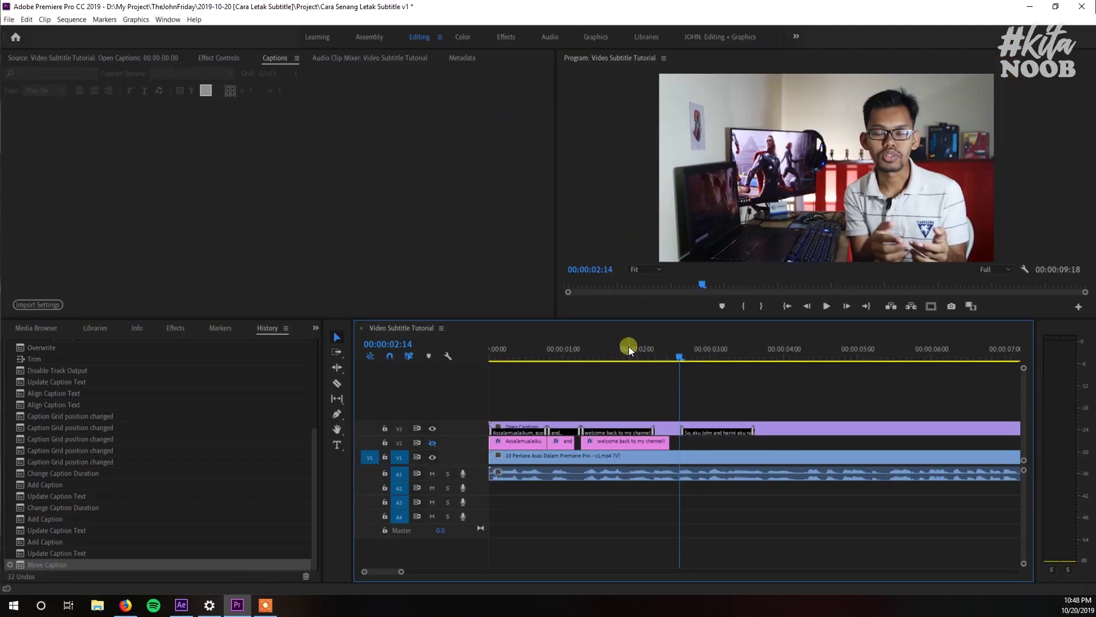
# Step: Replay from about 00:00:01:21 to check the moved caption's timing
pyautogui.click(628, 347)
pyautogui.press('space')
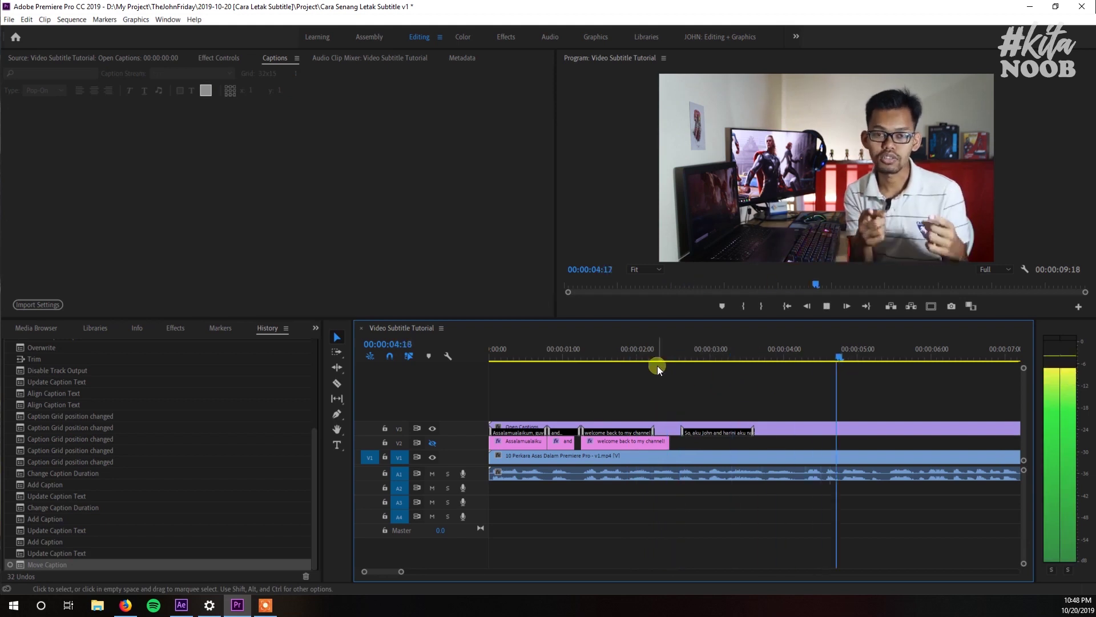
pyautogui.press('space')
pyautogui.click(610, 351)
# Step: Extend the end of the 'So, aku John…' caption to 00:00:04:05 and replay it
pyautogui.press('space')
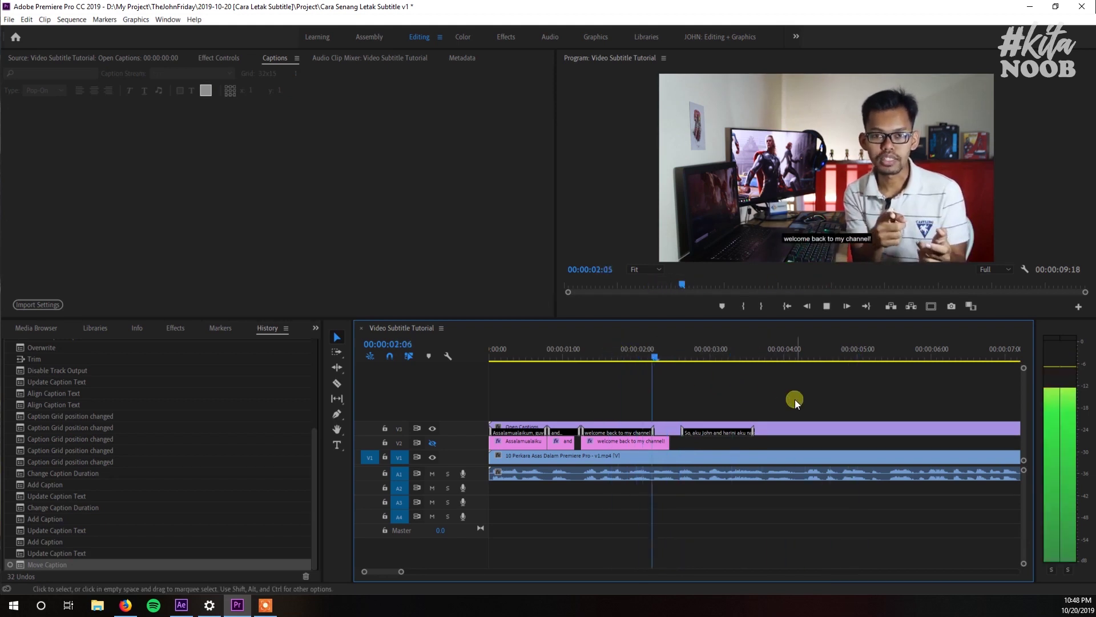
pyautogui.press('space')
pyautogui.moveTo(754, 432)
pyautogui.mouseDown()
pyautogui.moveTo(804, 440)
pyautogui.moveTo(777, 408)
pyautogui.mouseUp()
pyautogui.click(714, 351)
pyautogui.press('space')
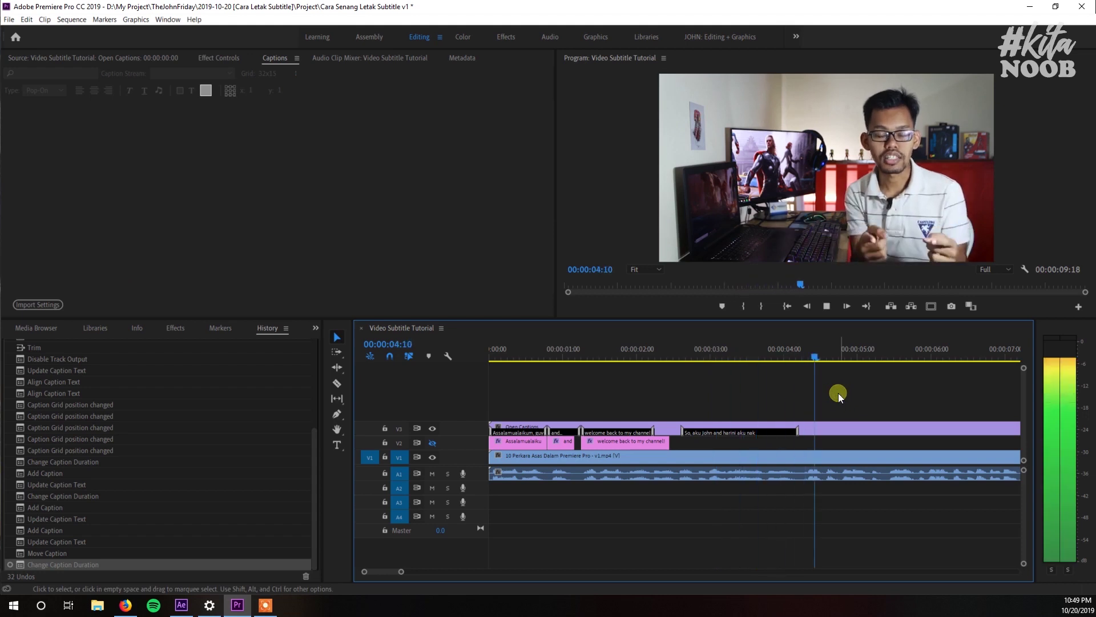
# Step: Add a fifth caption at 00:00:04:05 reading 'share kat korang'
pyautogui.moveTo(813, 348); pyautogui.dragTo(799, 349)
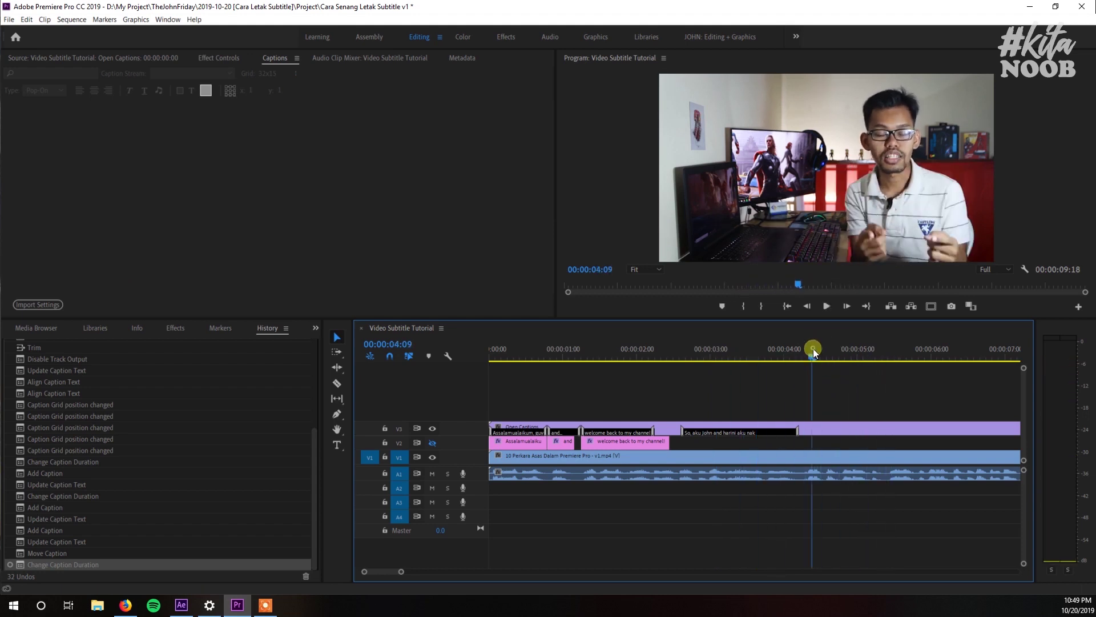
pyautogui.click(769, 435)
pyautogui.click(460, 303)
pyautogui.click(305, 274)
pyautogui.write('share kat korang')
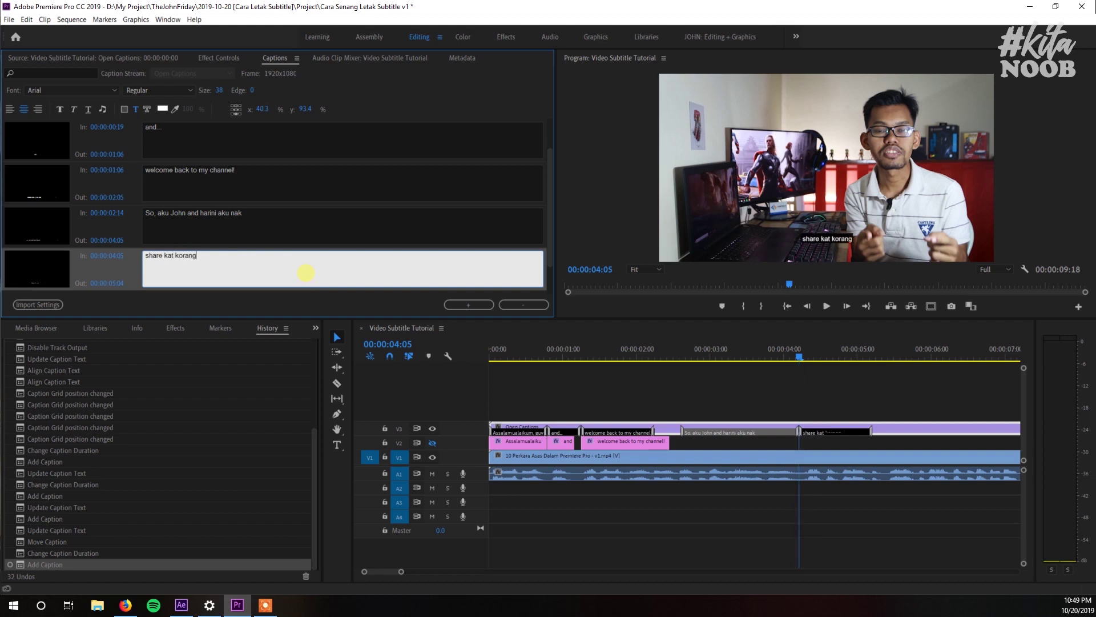
# Step: Play back from about 00:00:03:13 to check the 'share kat korang' caption
pyautogui.click(766, 348)
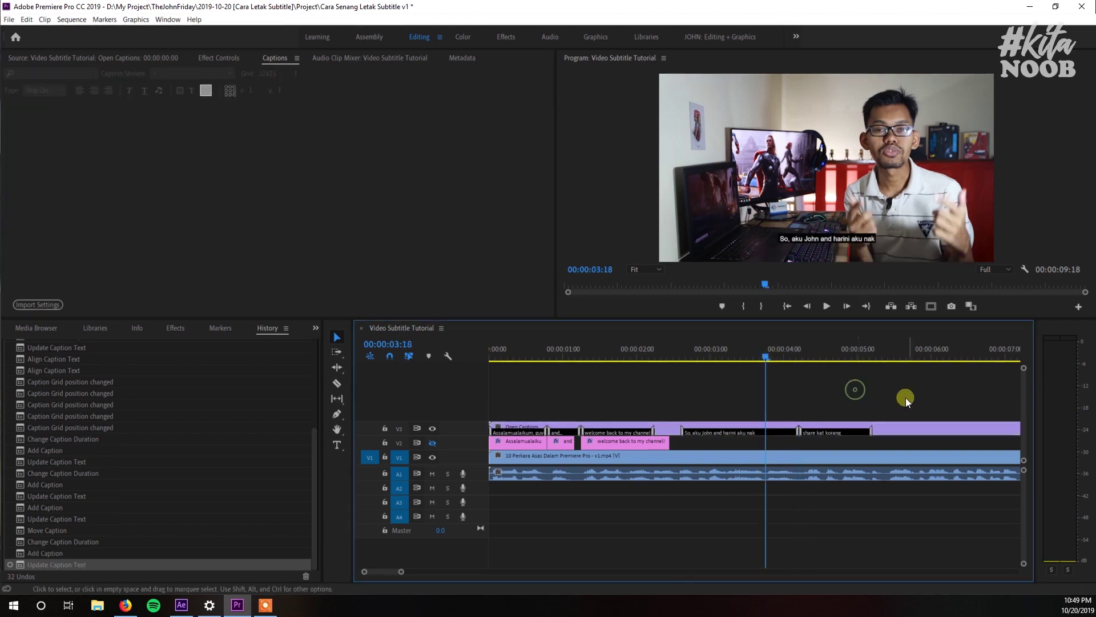
pyautogui.press('space')
pyautogui.press('space')
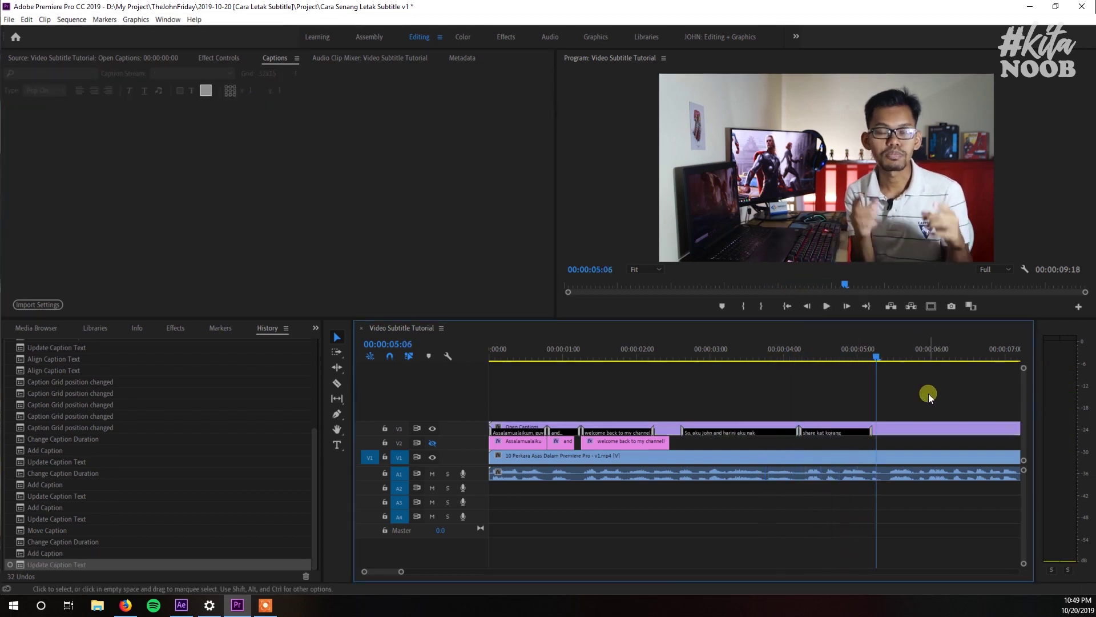
pyautogui.scroll(-3, 934, 400)
pyautogui.click(622, 357)
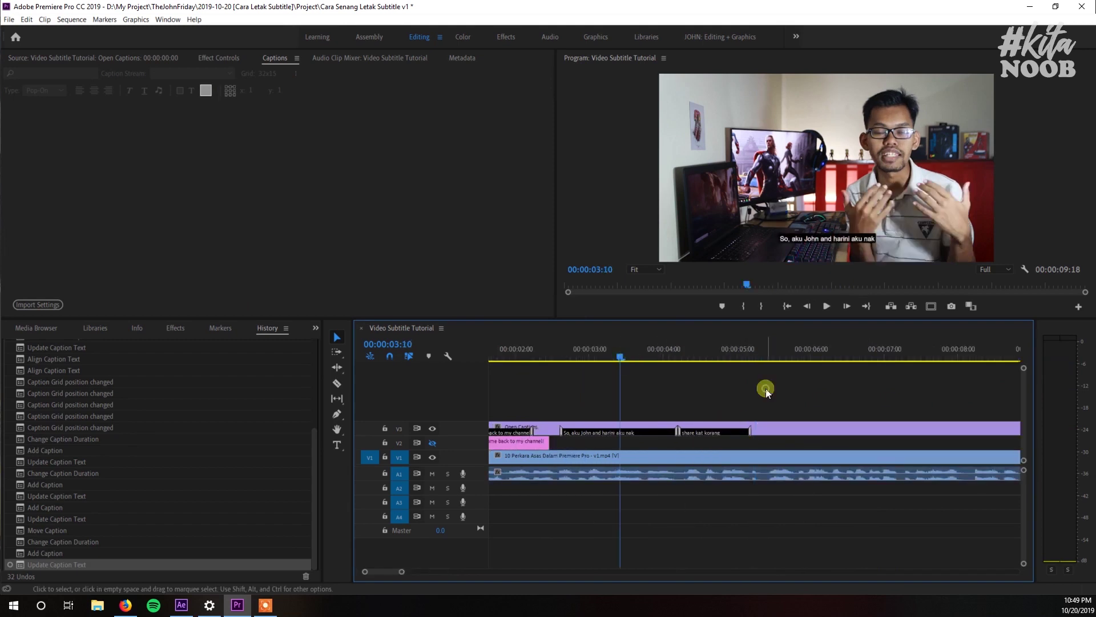
pyautogui.press('space')
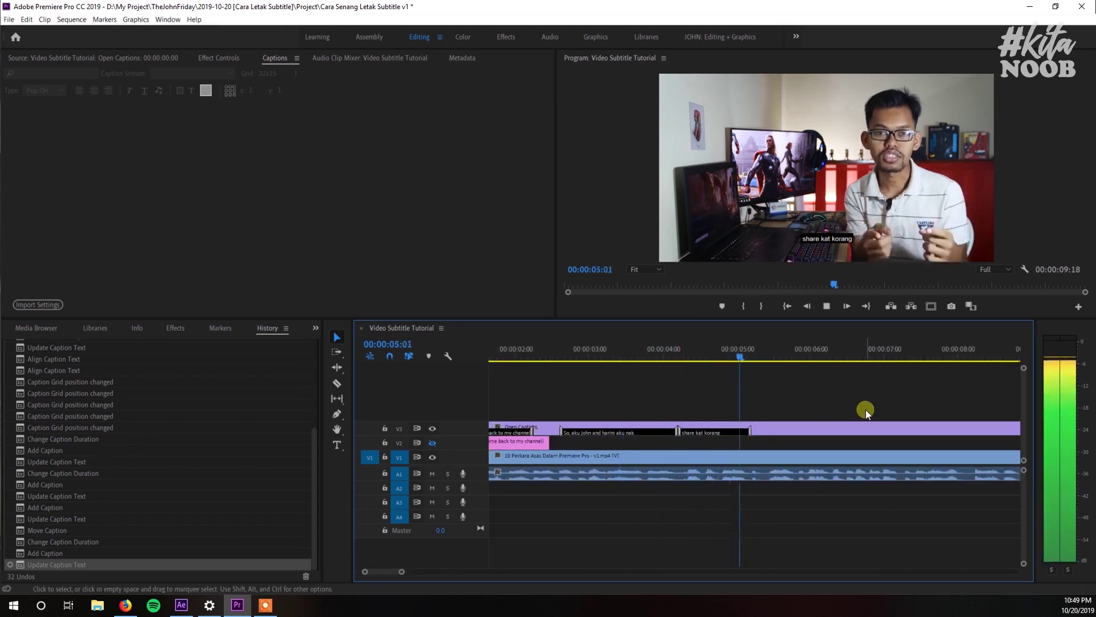
pyautogui.click(767, 352)
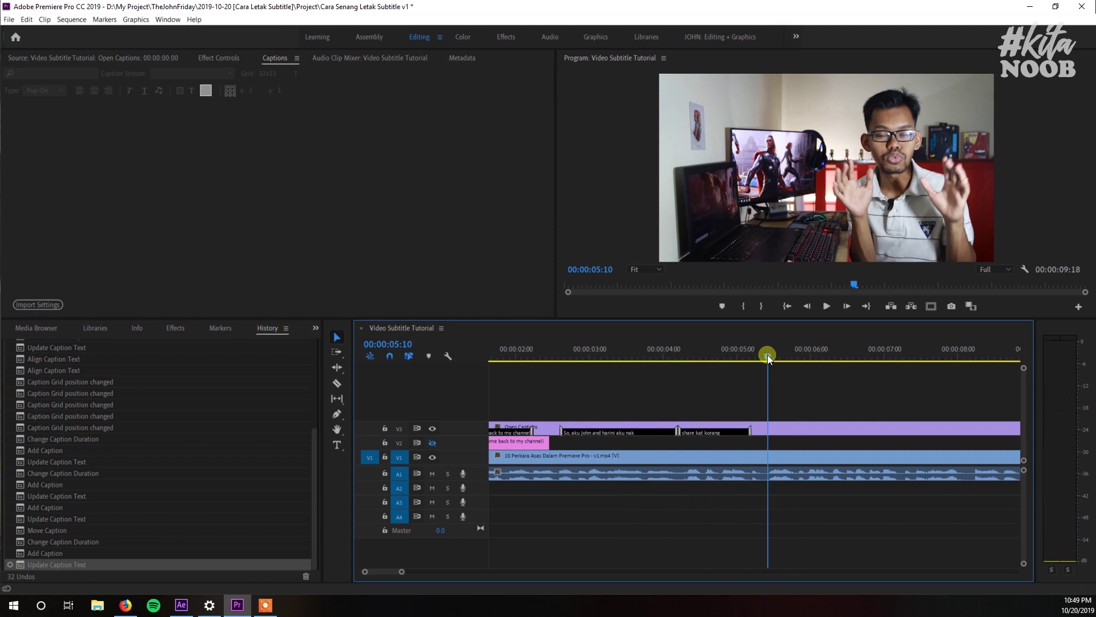
# Step: Add a sixth caption reading '10 perkara asas yang korang perlu tahu'
pyautogui.doubleClick(792, 424)
pyautogui.click(238, 263)
pyautogui.write('10 pera')
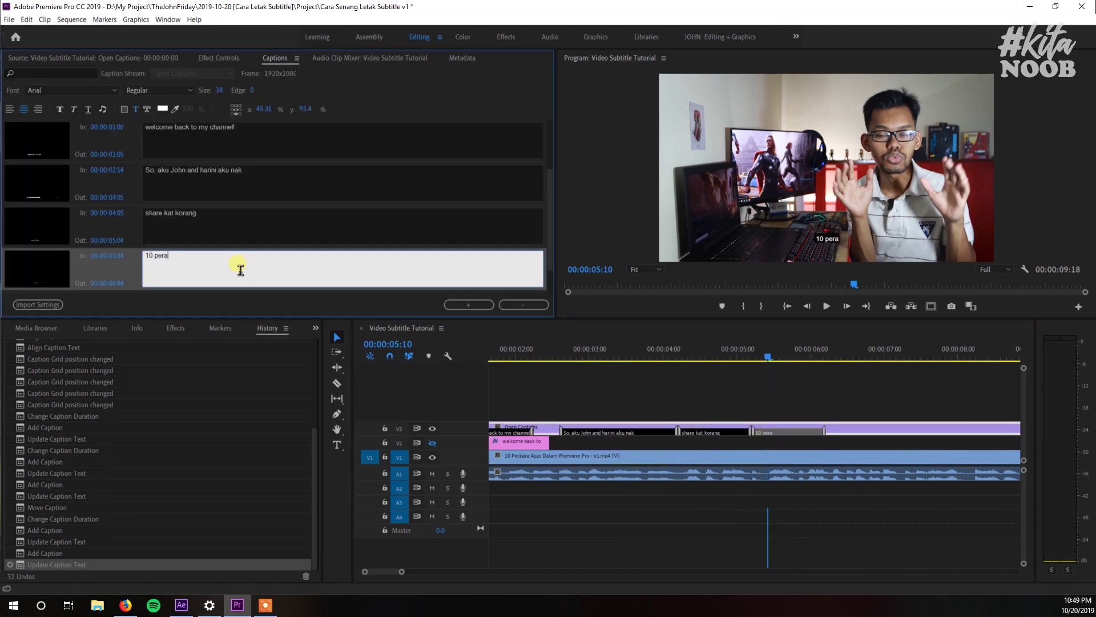
pyautogui.press('BackSpace')
pyautogui.write('kara')
pyautogui.write(' asaa')
pyautogui.press('BackSpace')
pyautogui.write('s yang korang perlu tahu')
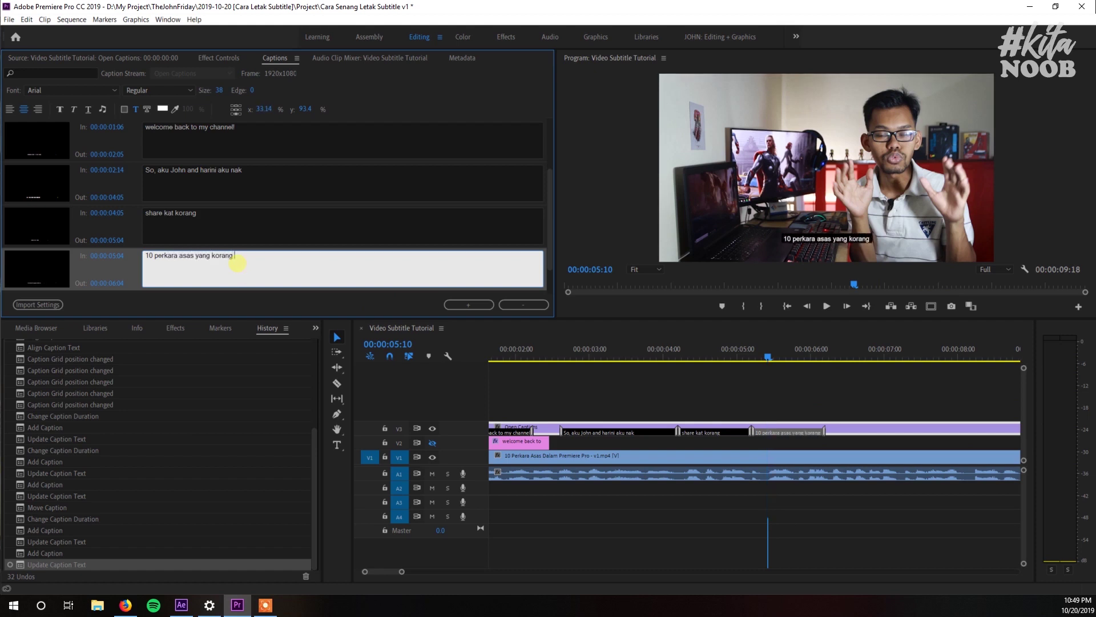
pyautogui.click(793, 433)
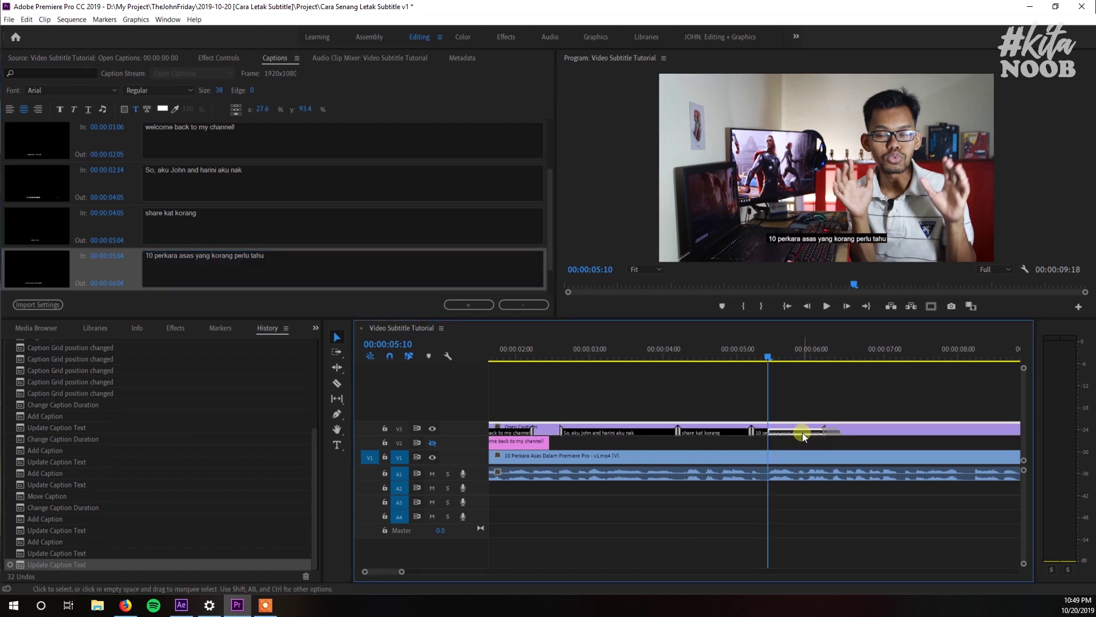
# Step: Move the '10 perkara' caption to the playhead, undoing an accidental shift of the caption clips
pyautogui.moveTo(799, 433); pyautogui.dragTo(803, 433)
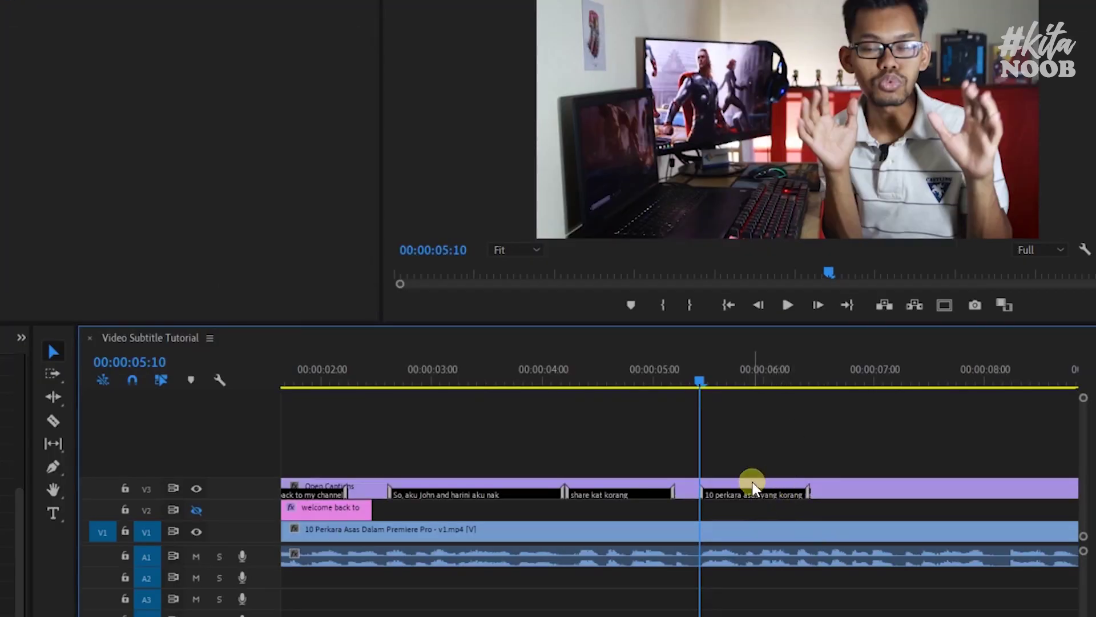
pyautogui.moveTo(754, 494); pyautogui.dragTo(828, 452)
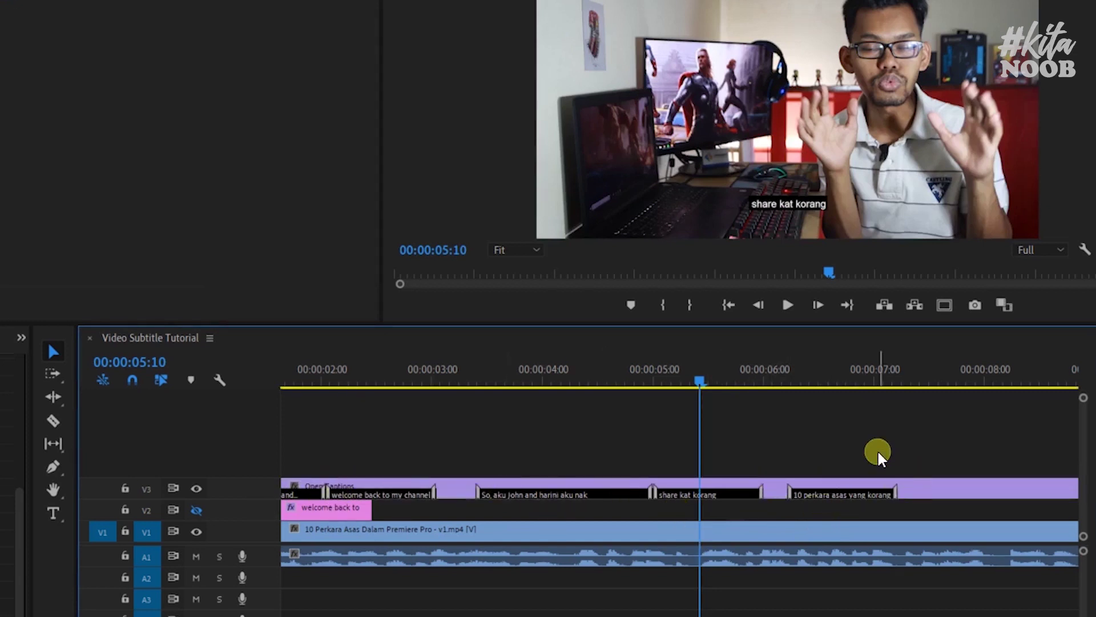
pyautogui.hotkey('ctrl', 'z')
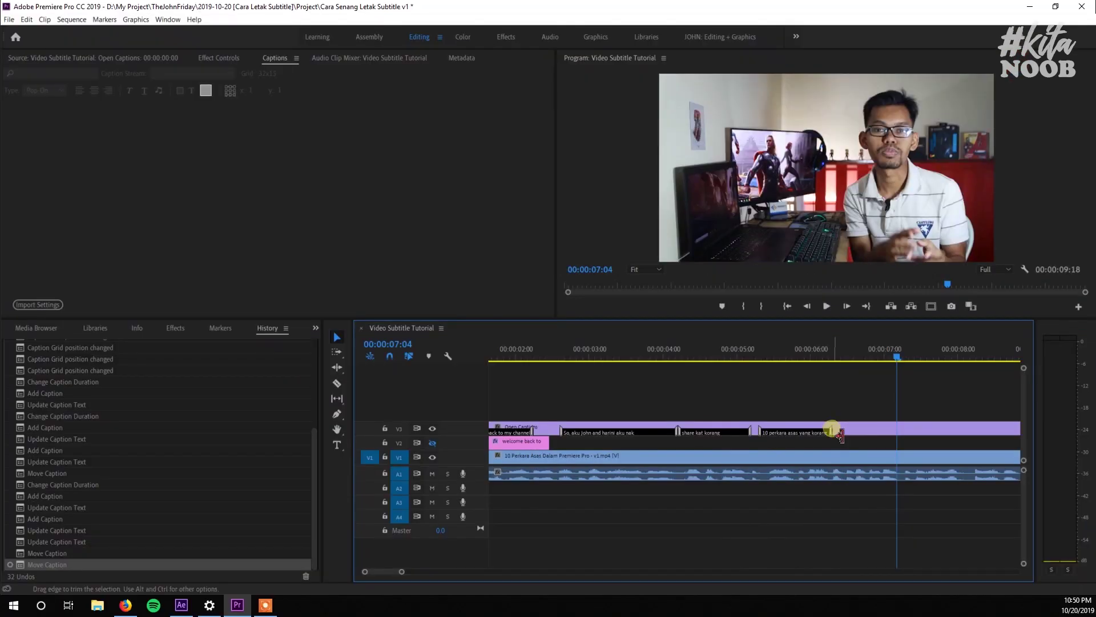
# Step: Extend the '10 perkara' caption to end at 00:00:07:04 and play it back
pyautogui.moveTo(831, 430); pyautogui.dragTo(903, 443)
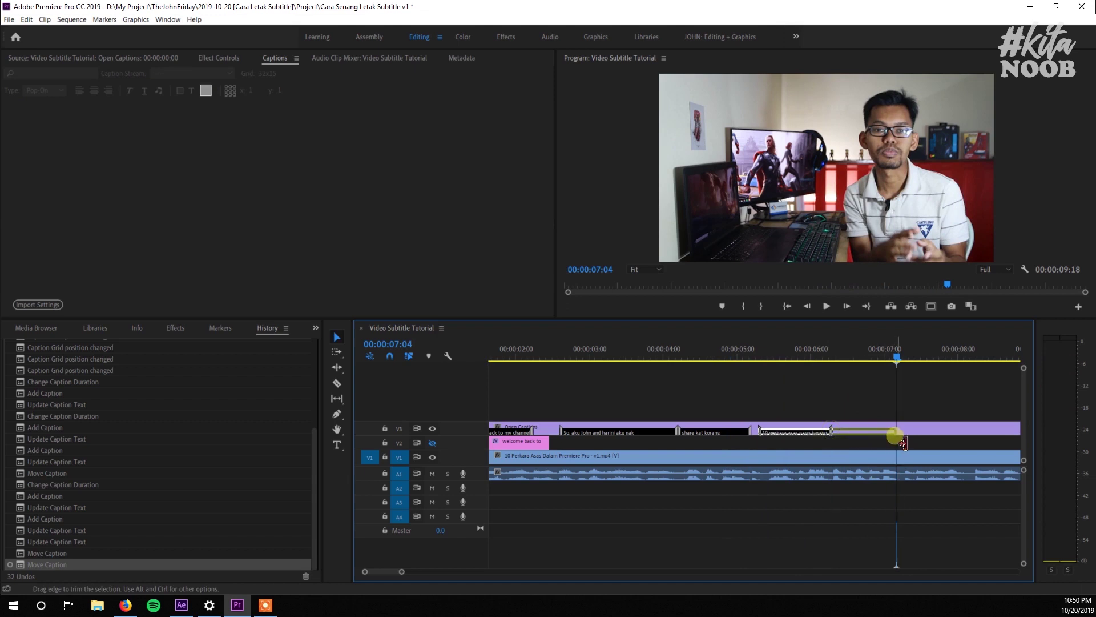
pyautogui.click(768, 360)
pyautogui.press('space')
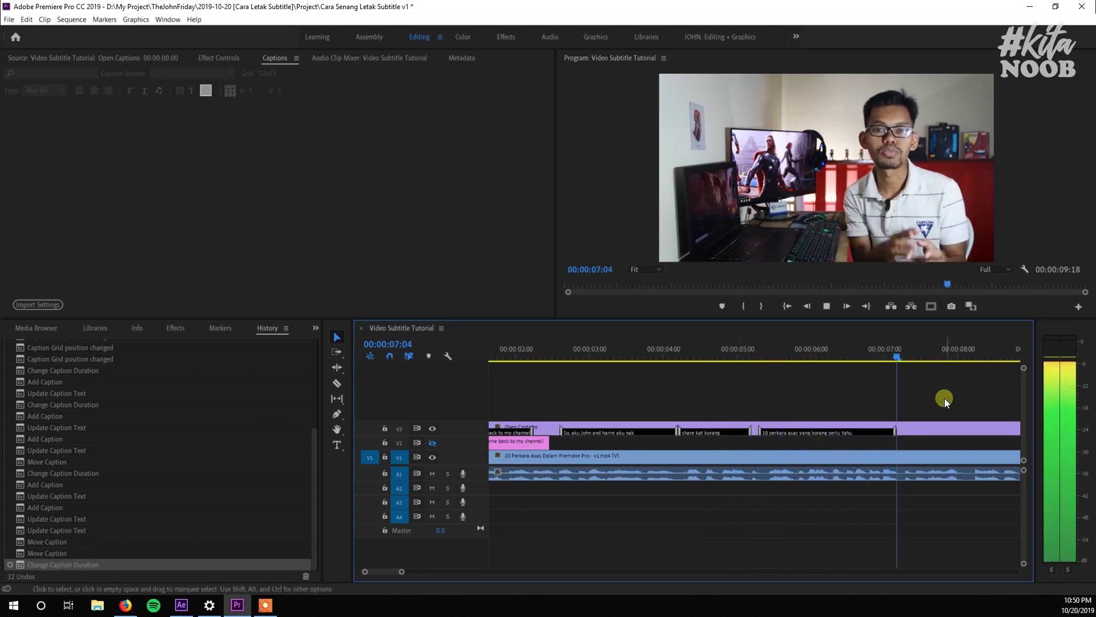
pyautogui.press('space')
pyautogui.scroll(-3, 924, 407)
pyautogui.scroll(2, 878, 413)
pyautogui.press('space')
# Step: Preview up to 00:00:07:06, then add a caption and delete the stray empty one
pyautogui.click(708, 355)
pyautogui.press('space')
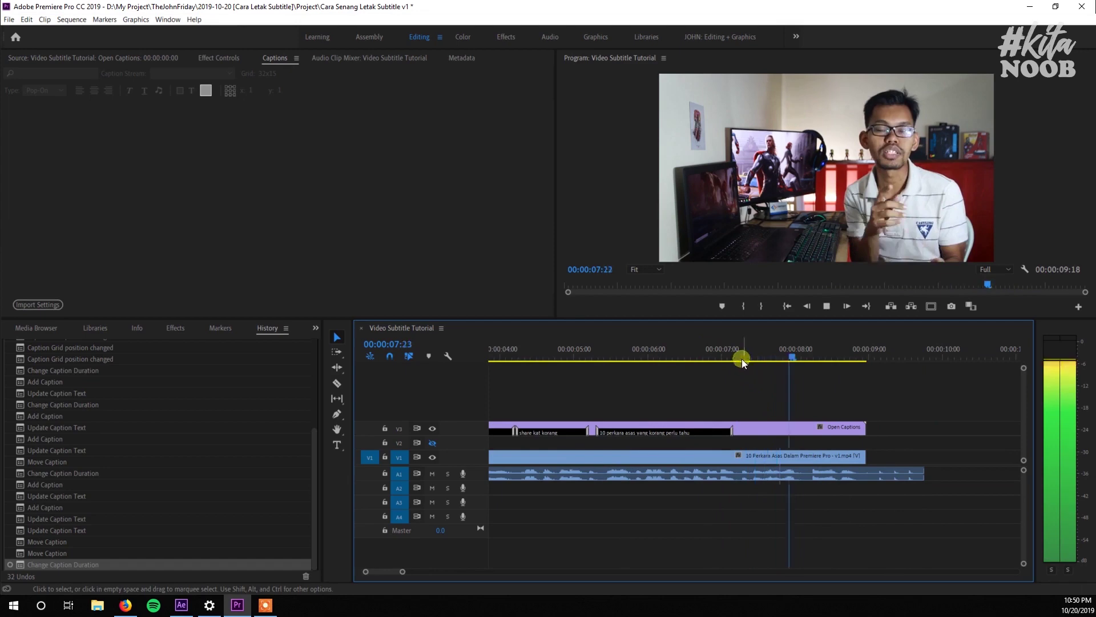
pyautogui.click(737, 351)
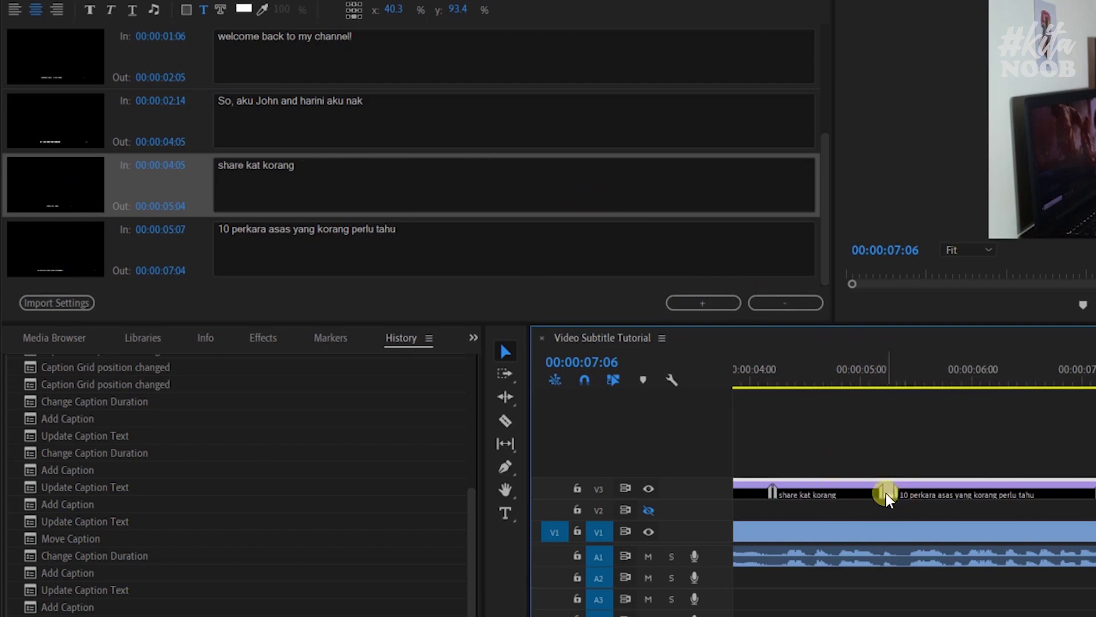
pyautogui.click(700, 303)
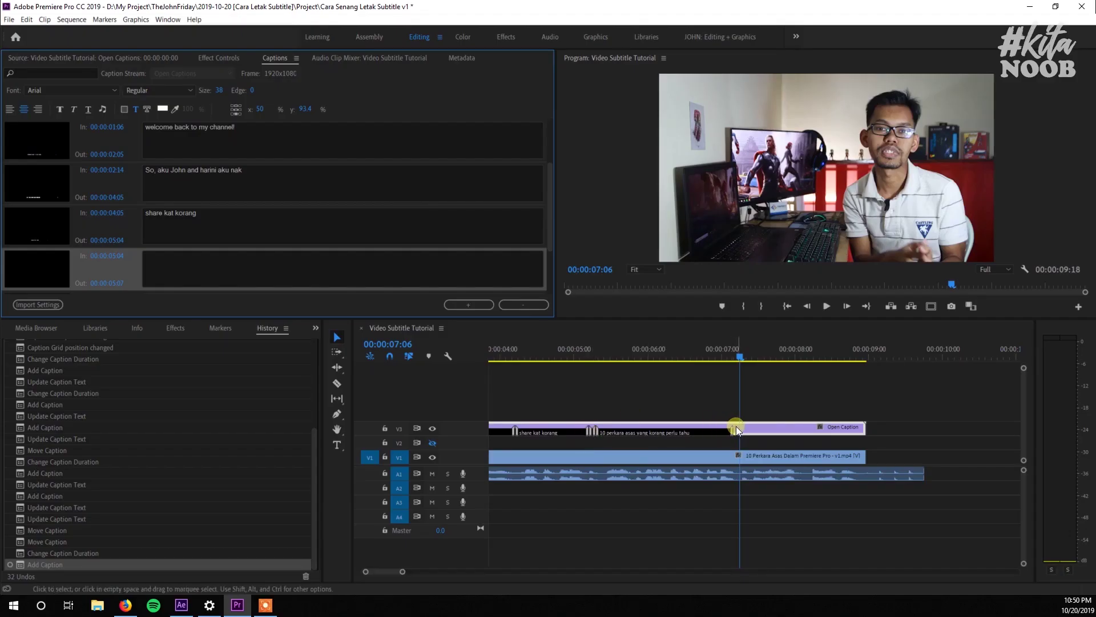
pyautogui.click(509, 307)
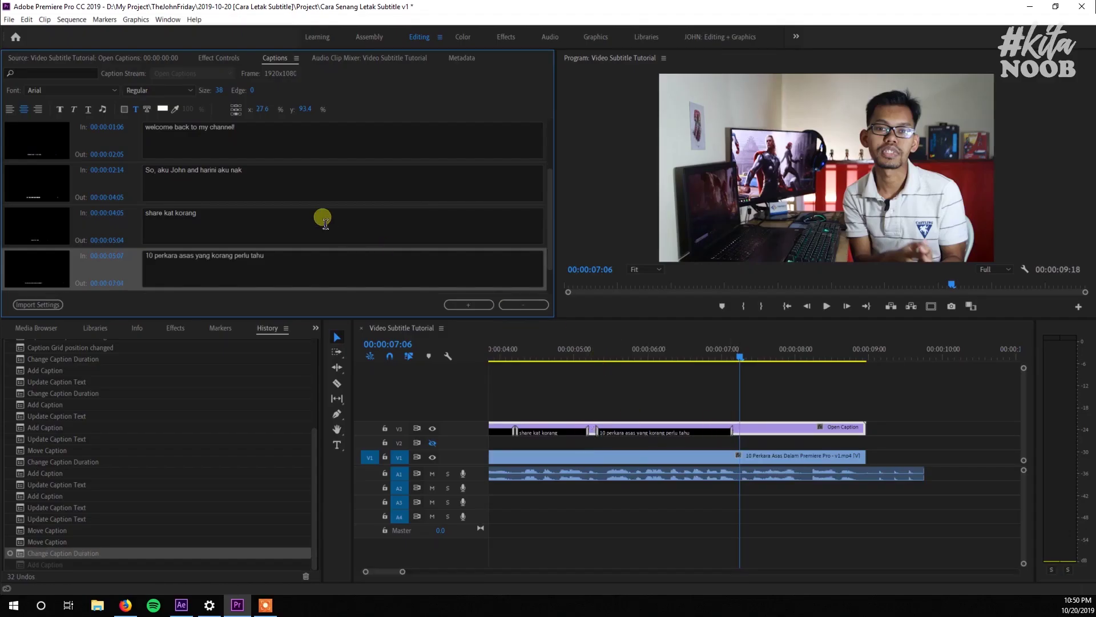
# Step: Add the 'pasal Adobe Premiere Pro!' caption after '10 perkara asas…', lengthen it on V3, and play
pyautogui.click(341, 267)
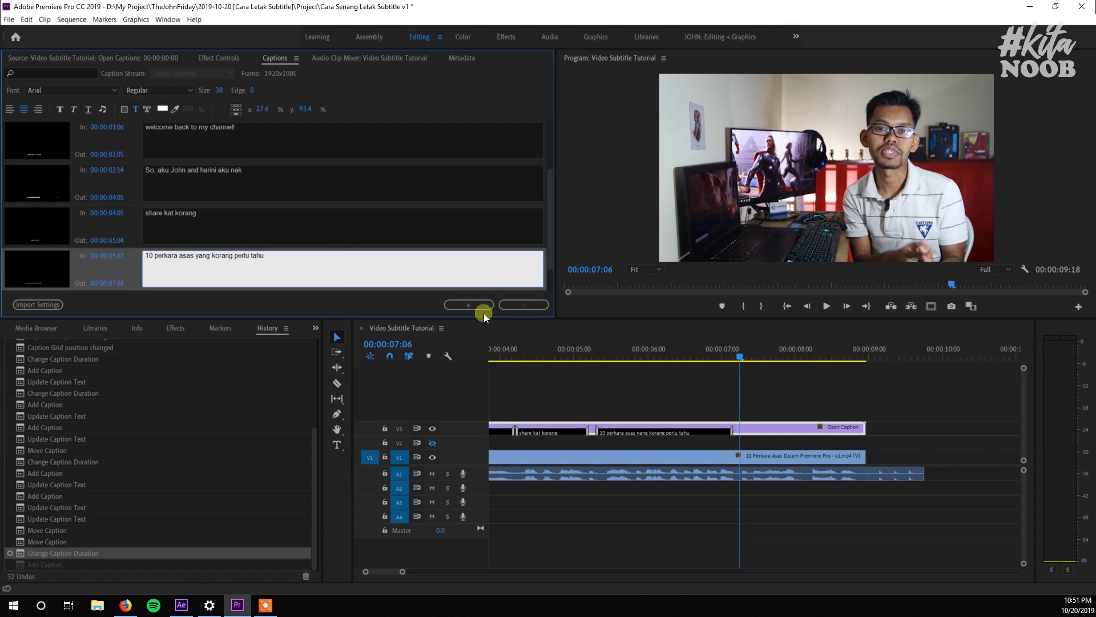
pyautogui.click(451, 302)
pyautogui.moveTo(767, 431); pyautogui.dragTo(787, 432)
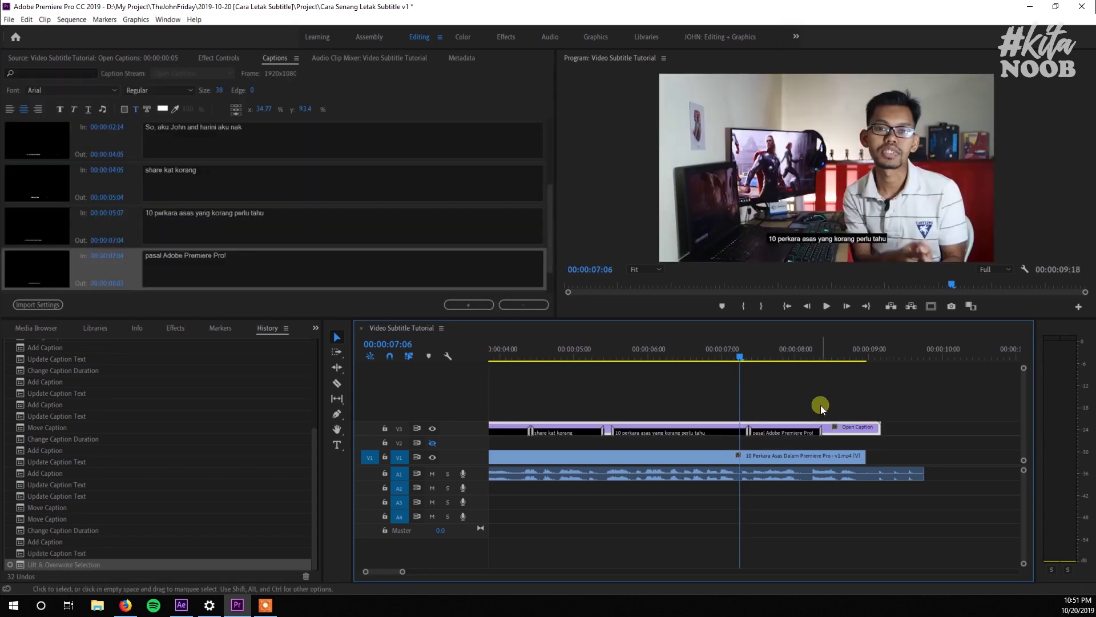
pyautogui.click(789, 431)
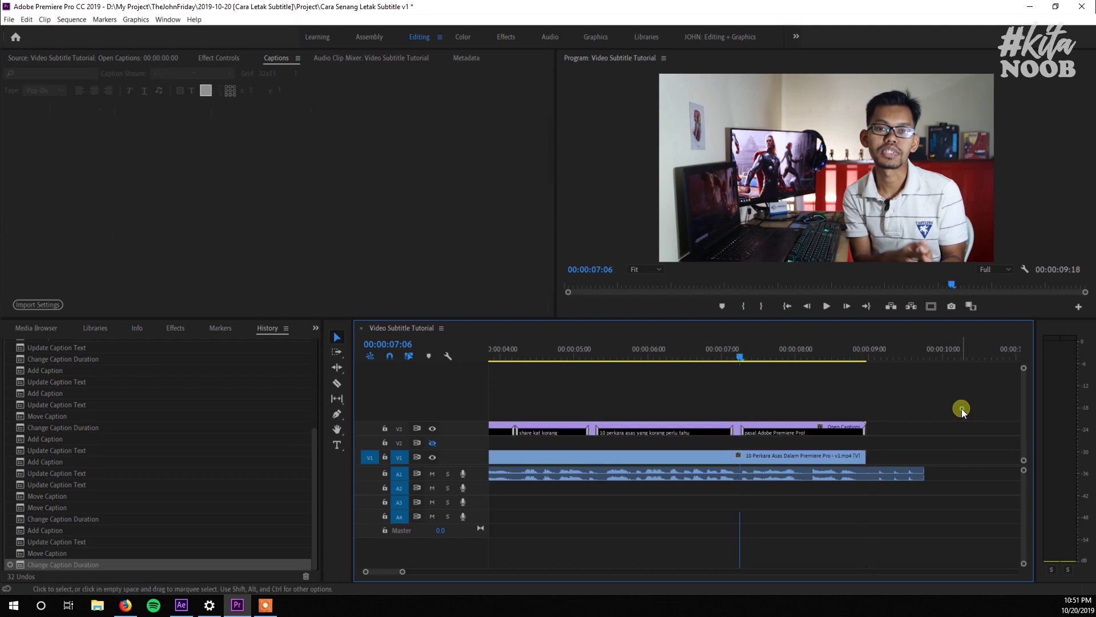
pyautogui.press('space')
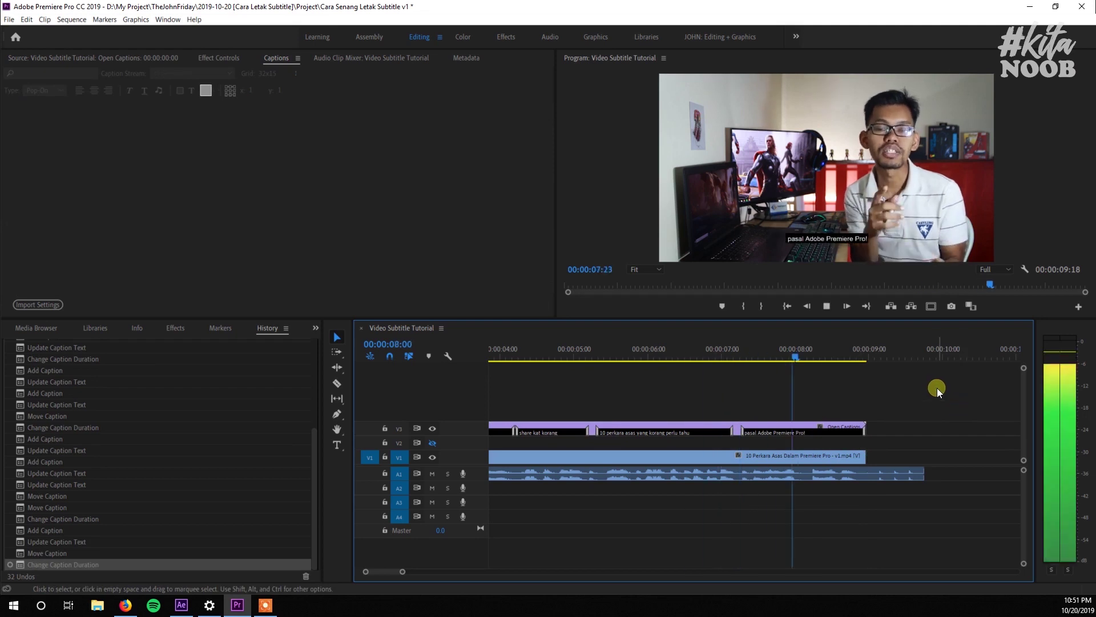
# Step: Fit the whole sequence in the timeline and play it from the beginning
pyautogui.click(664, 349)
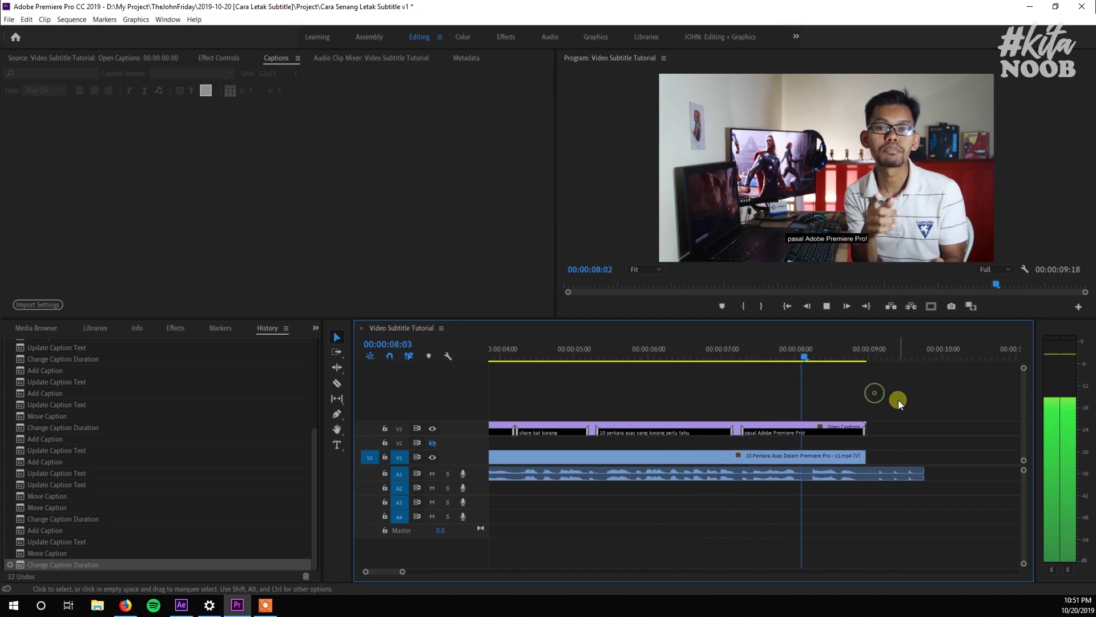
pyautogui.press('space')
pyautogui.press('-')
pyautogui.press('-')
pyautogui.press('-')
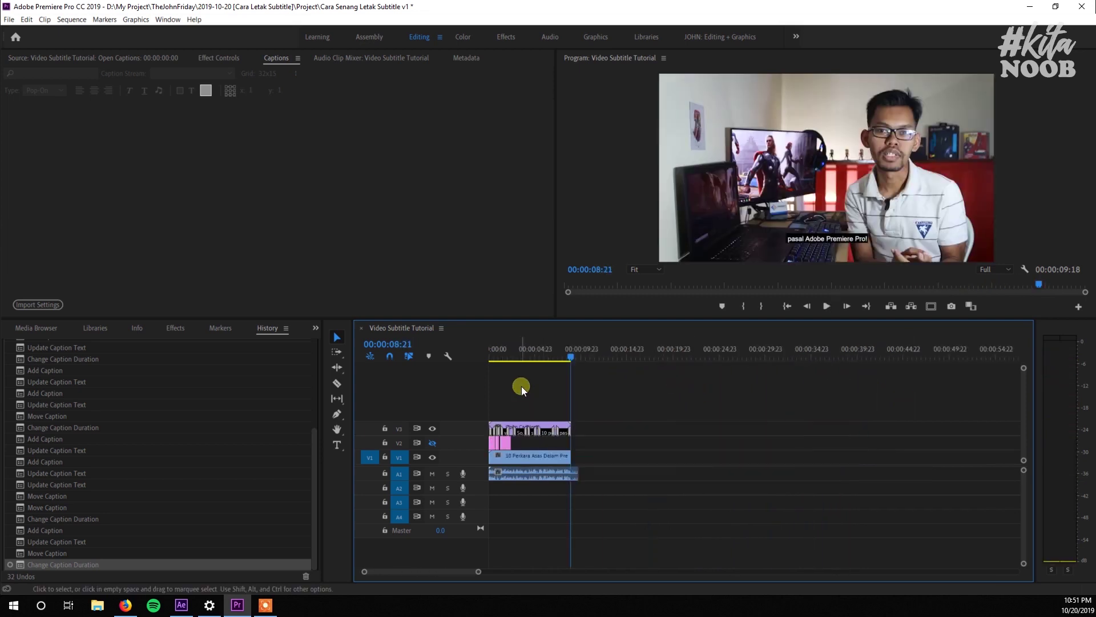
pyautogui.press('Home')
pyautogui.press('\\')
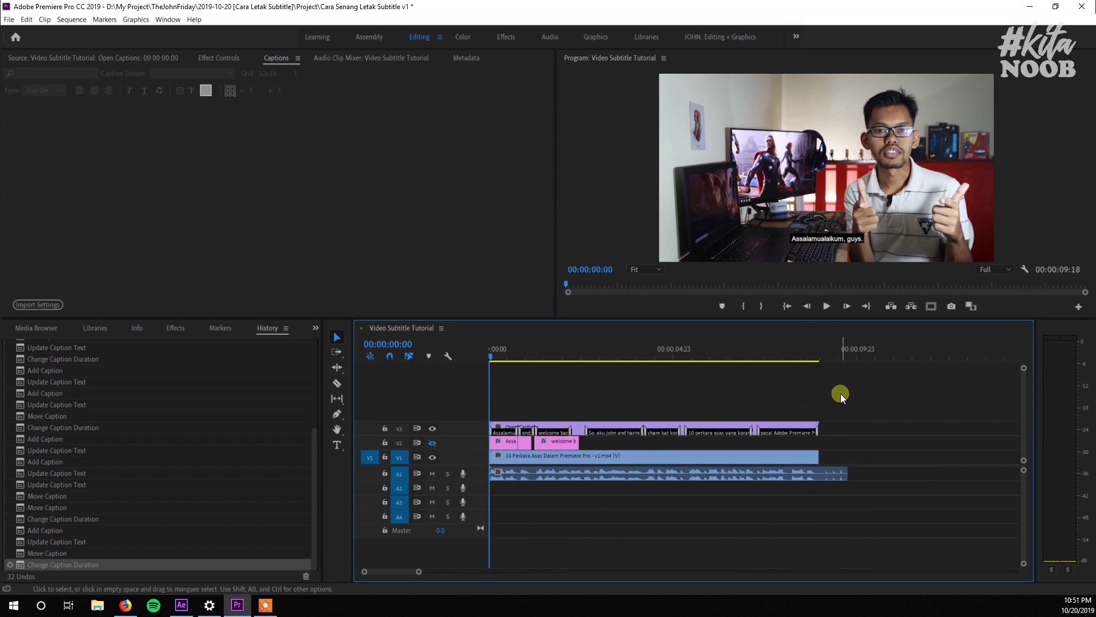
pyautogui.press('space')
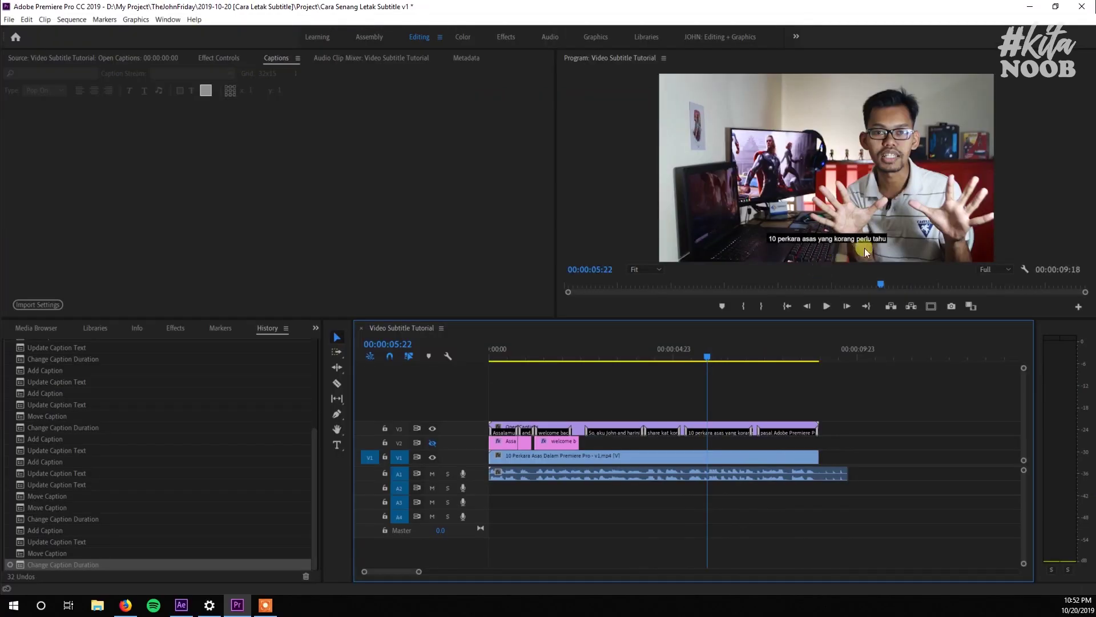
# Step: Replace 'perlu' with 'kena' in the '10 perkara asas…' caption and replay it
pyautogui.click(716, 433)
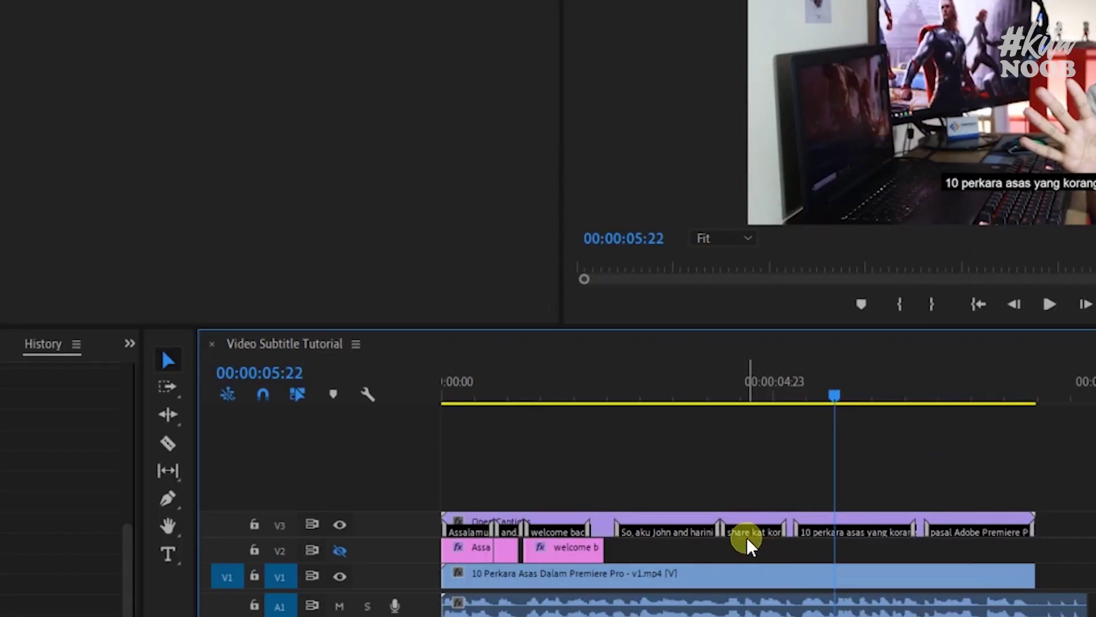
pyautogui.click(656, 437)
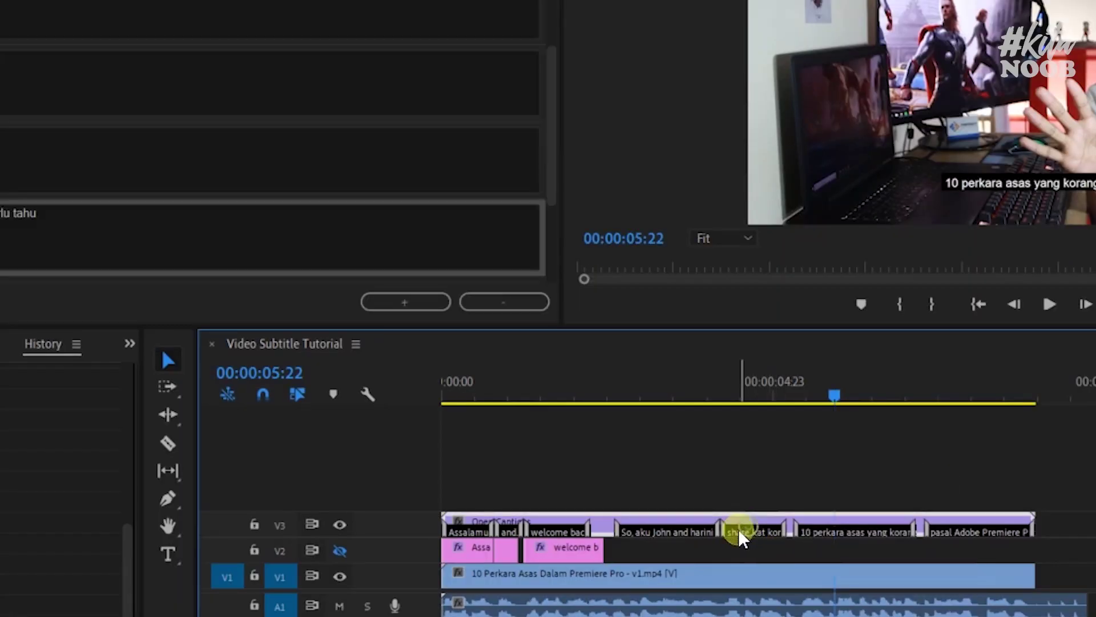
pyautogui.click(863, 532)
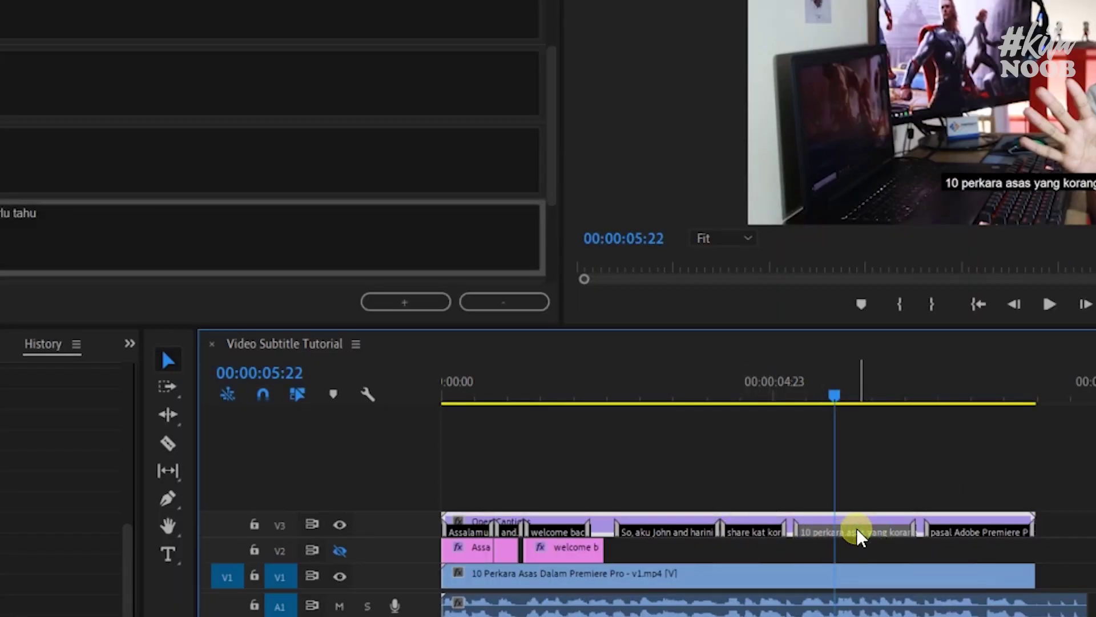
pyautogui.click(253, 257)
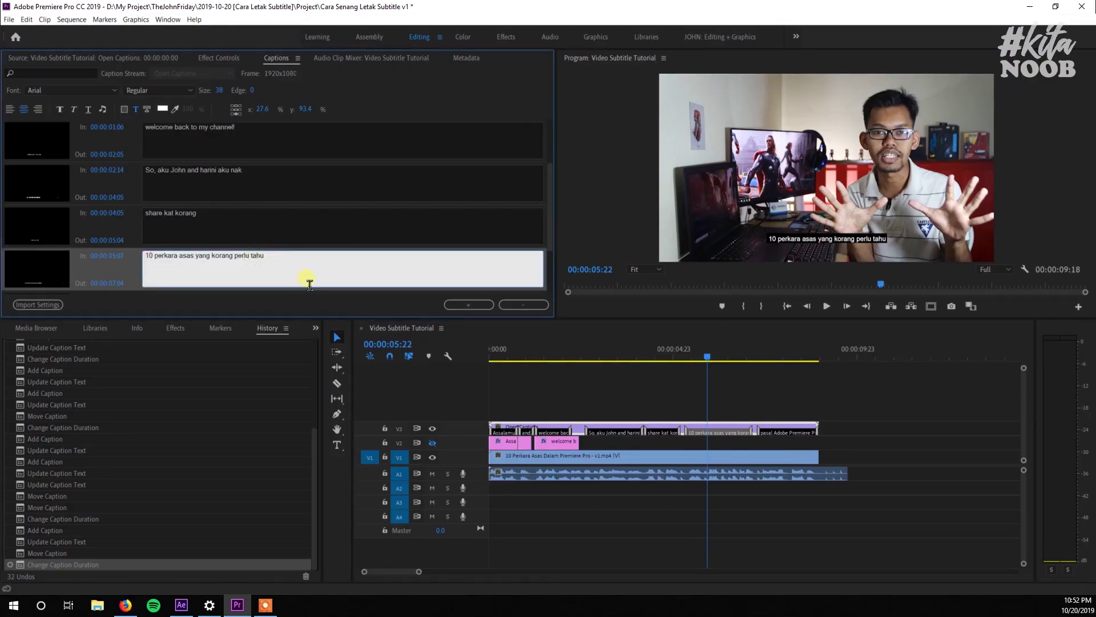
pyautogui.hotkey('shift', 'Left')
pyautogui.hotkey('shift', 'Left')
pyautogui.hotkey('shift', 'Left')
pyautogui.hotkey('shift', 'Left')
pyautogui.hotkey('shift', 'Left')
pyautogui.write('kena')
pyautogui.click(804, 391)
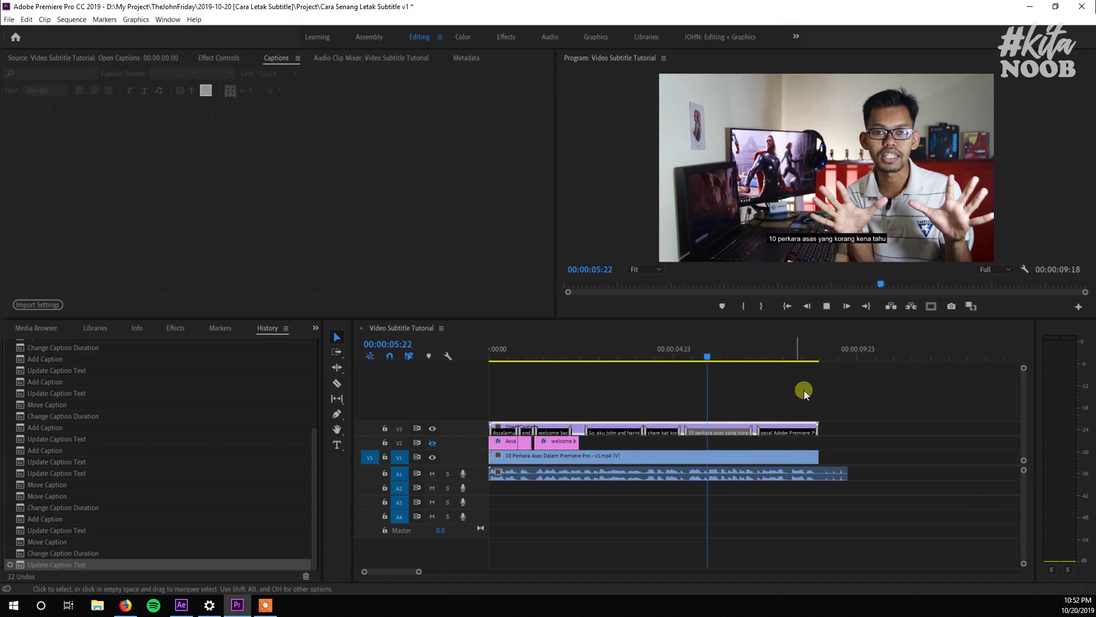
pyautogui.press('space')
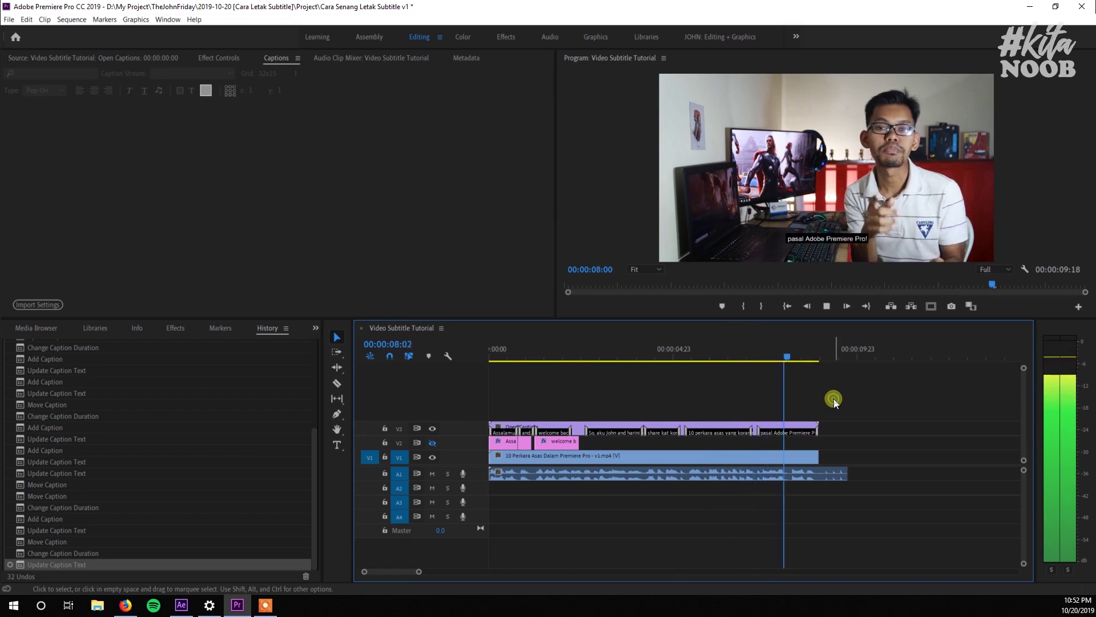
pyautogui.click(481, 352)
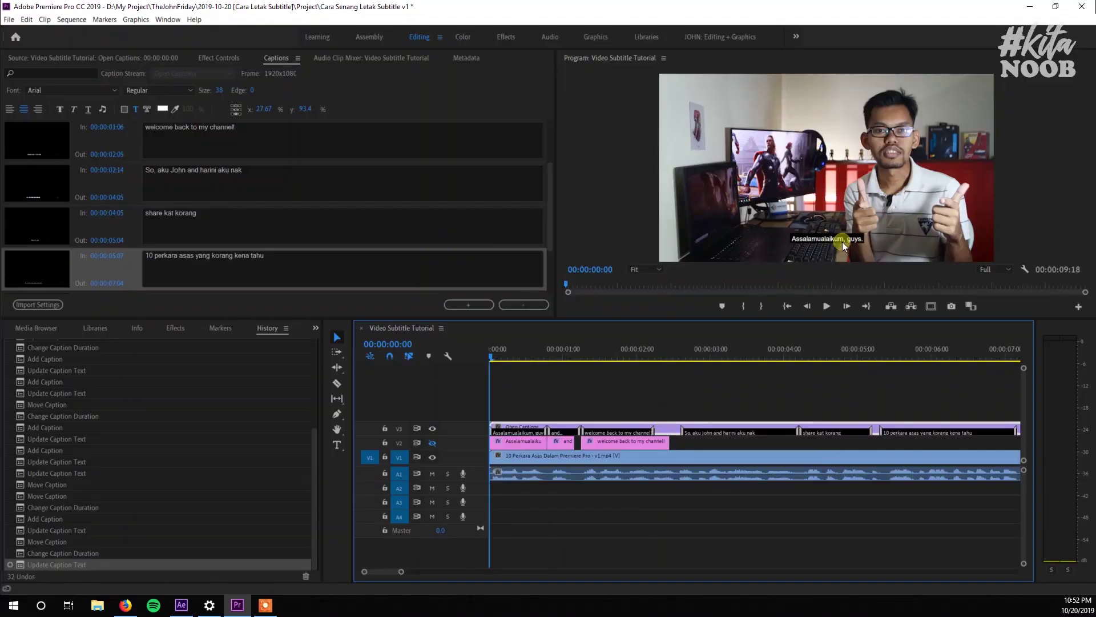
# Step: Try the Bebas font and the Bold and Narrow styles on the first caption
pyautogui.scroll(2, 400, 224)
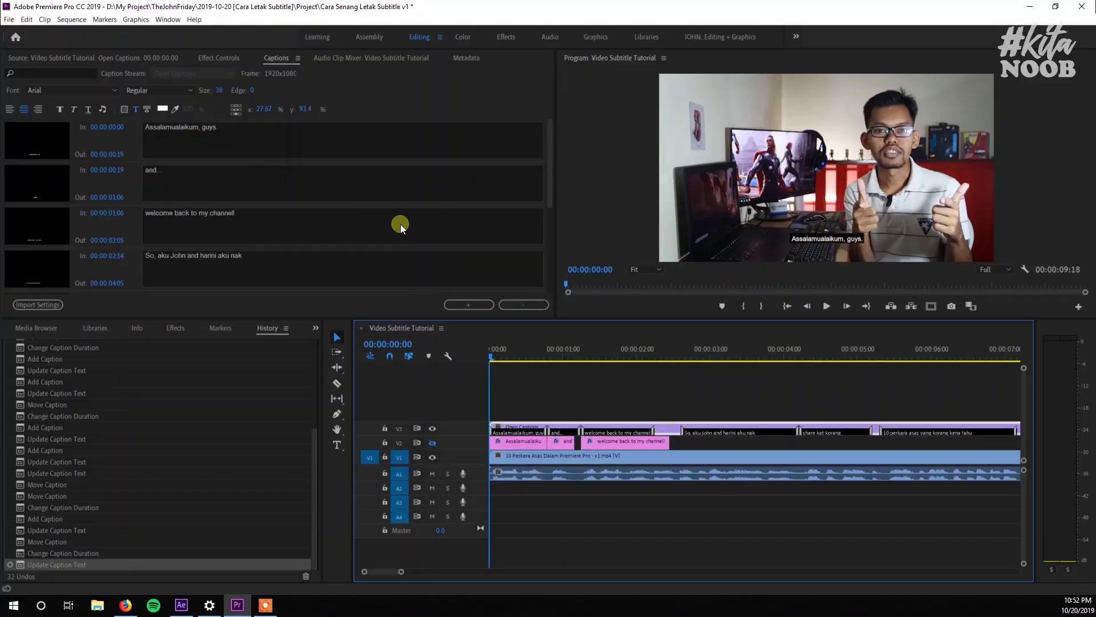
pyautogui.click(263, 136)
pyautogui.click(82, 90)
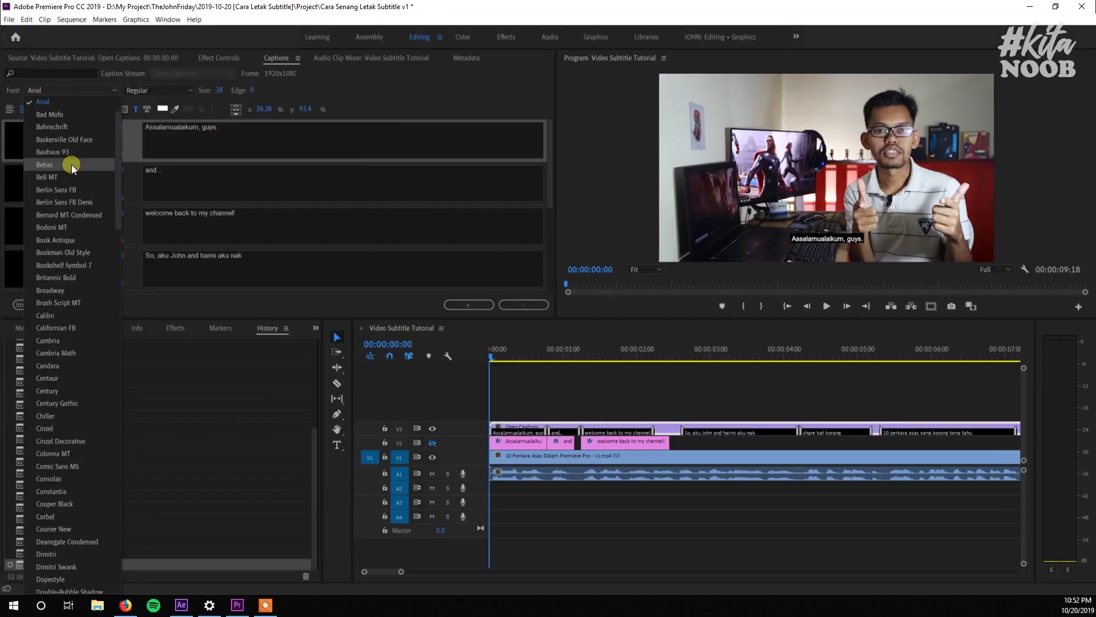
pyautogui.press('Escape')
pyautogui.click(71, 164)
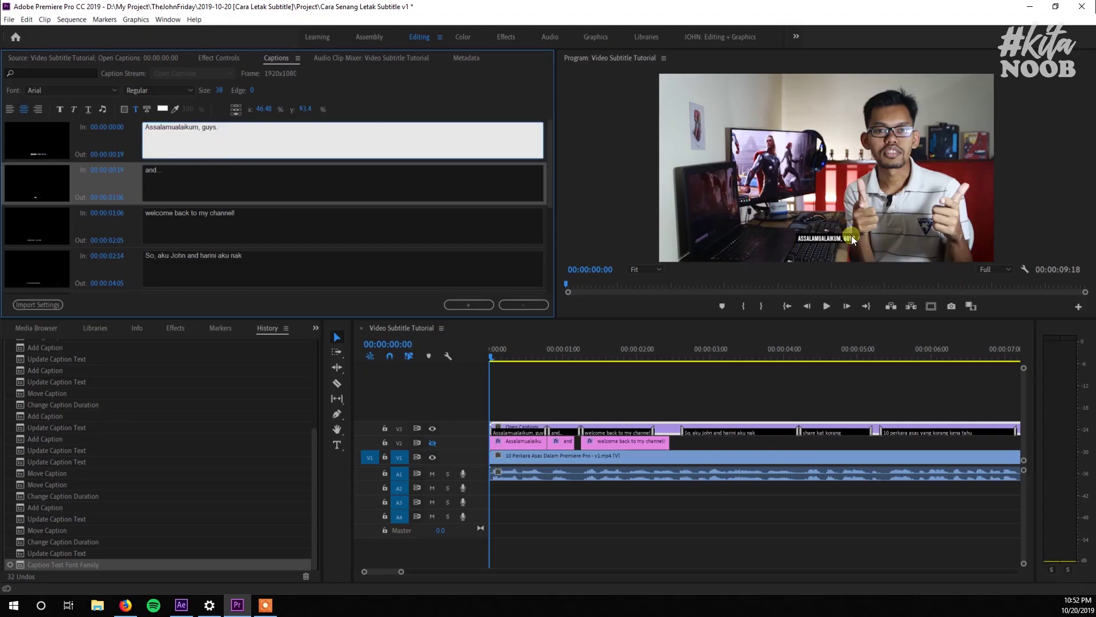
pyautogui.moveTo(208, 147); pyautogui.dragTo(182, 113)
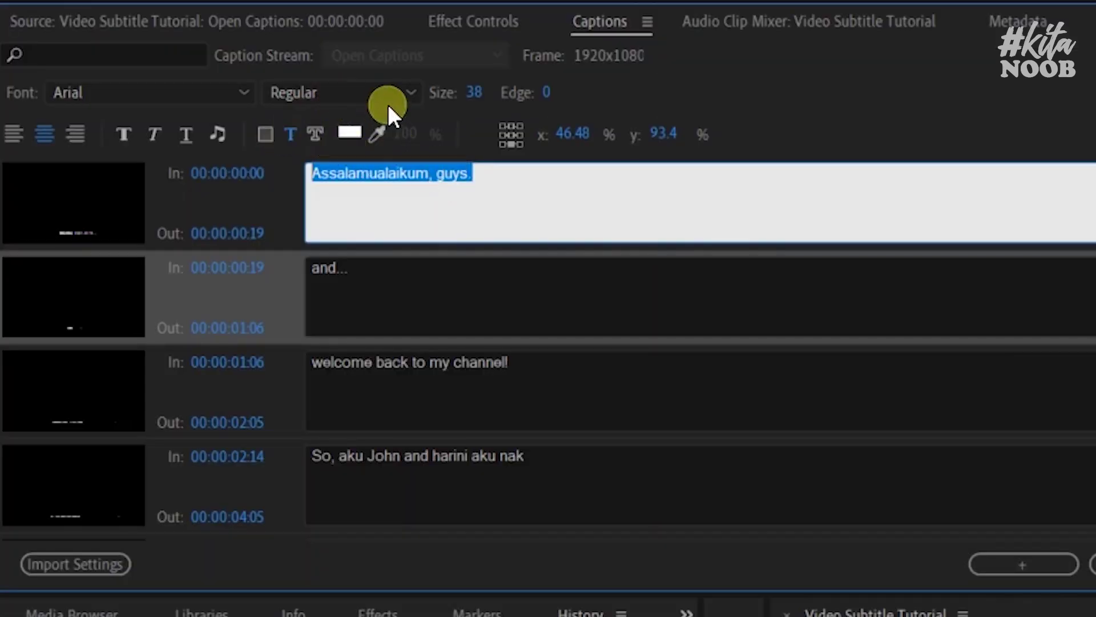
pyautogui.click(393, 97)
pyautogui.click(375, 140)
pyautogui.click(381, 99)
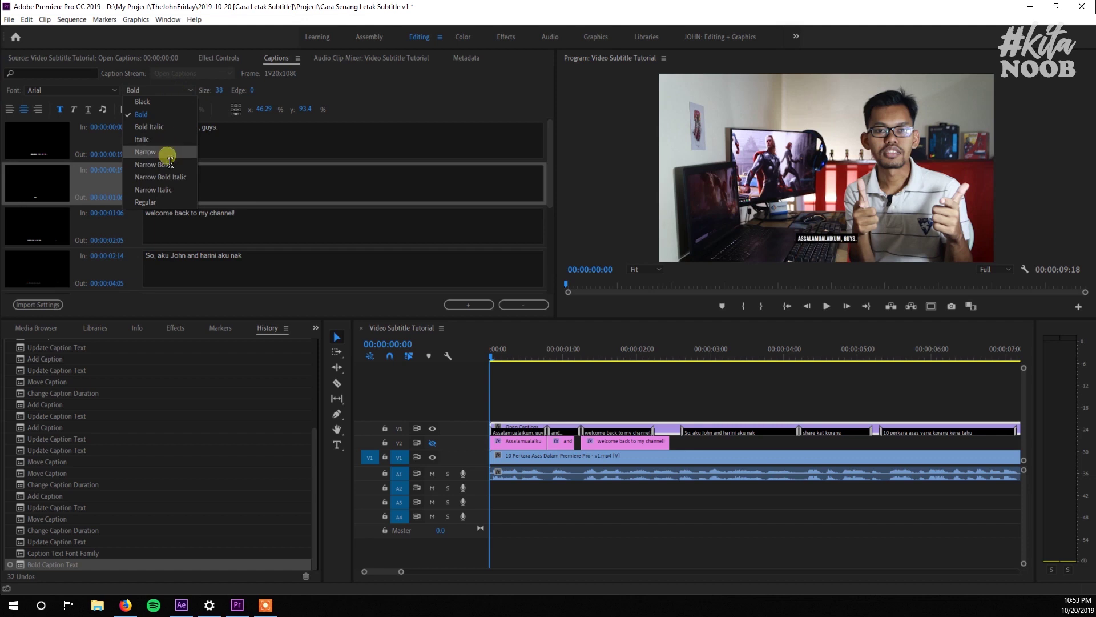
pyautogui.click(166, 152)
# Step: Reselect the first caption's text and browse the font family list for another font
pyautogui.click(239, 147)
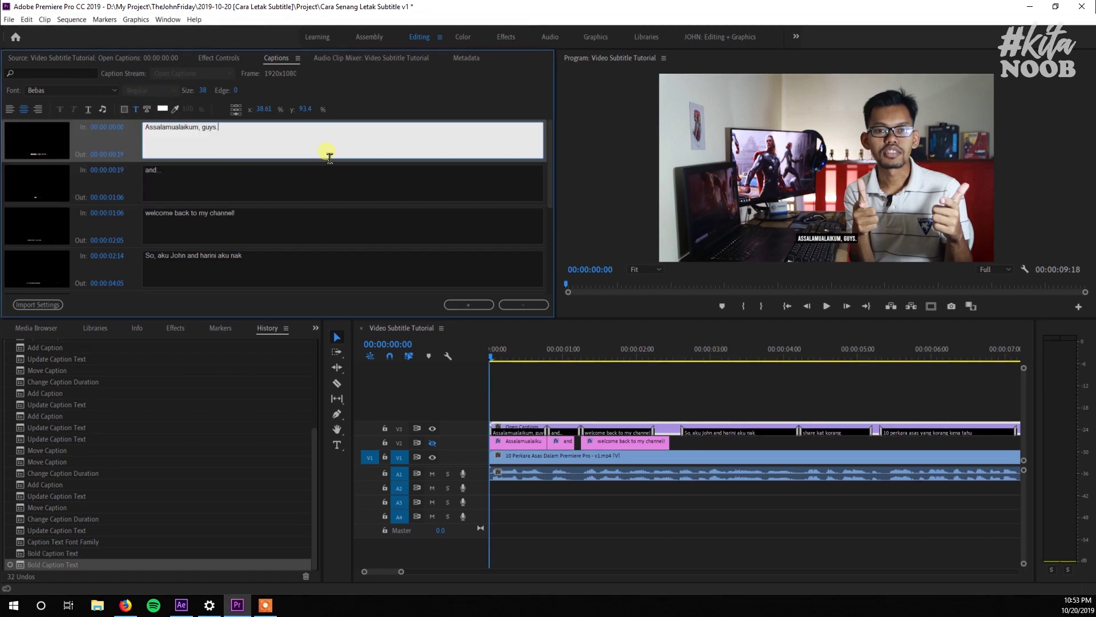
pyautogui.click(280, 137)
pyautogui.click(68, 91)
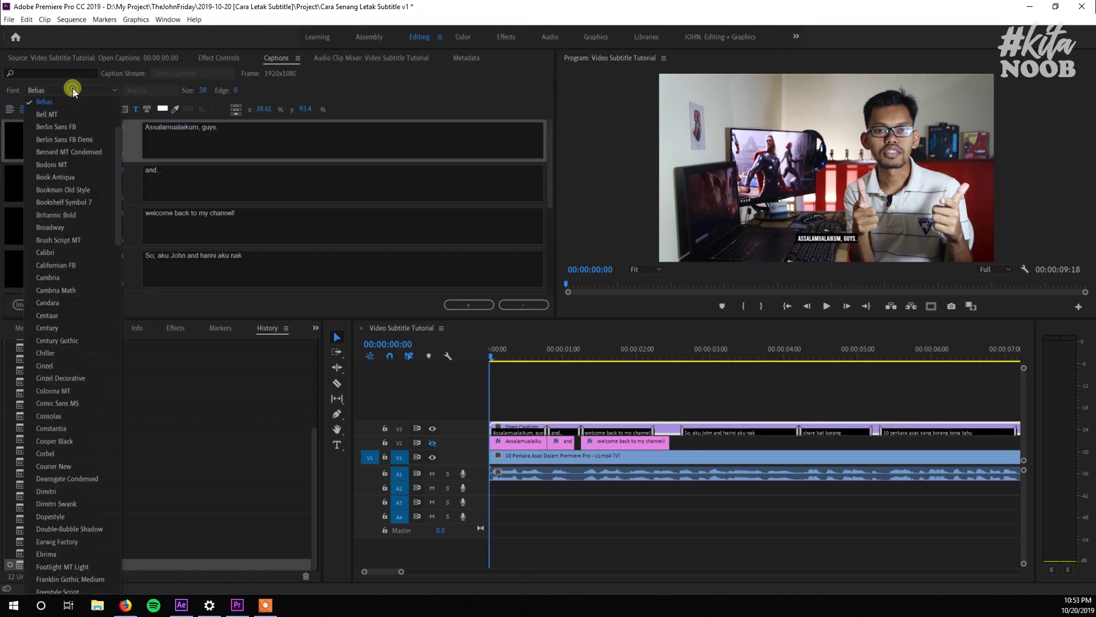
pyautogui.scroll(-10, 86, 217)
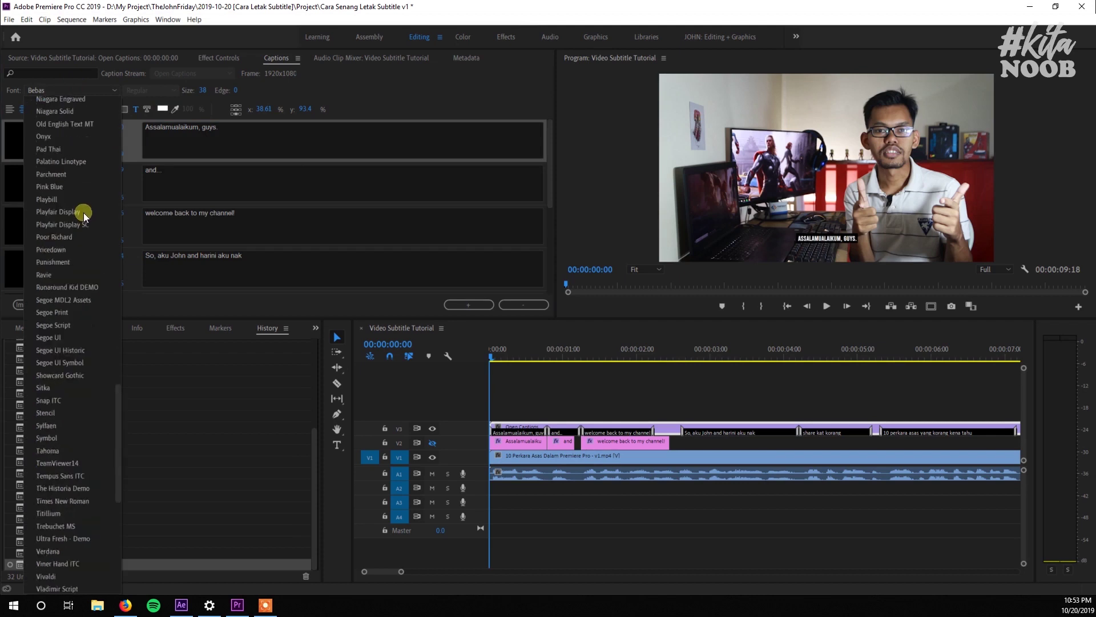
pyautogui.scroll(-10, 81, 268)
pyautogui.scroll(5, 87, 294)
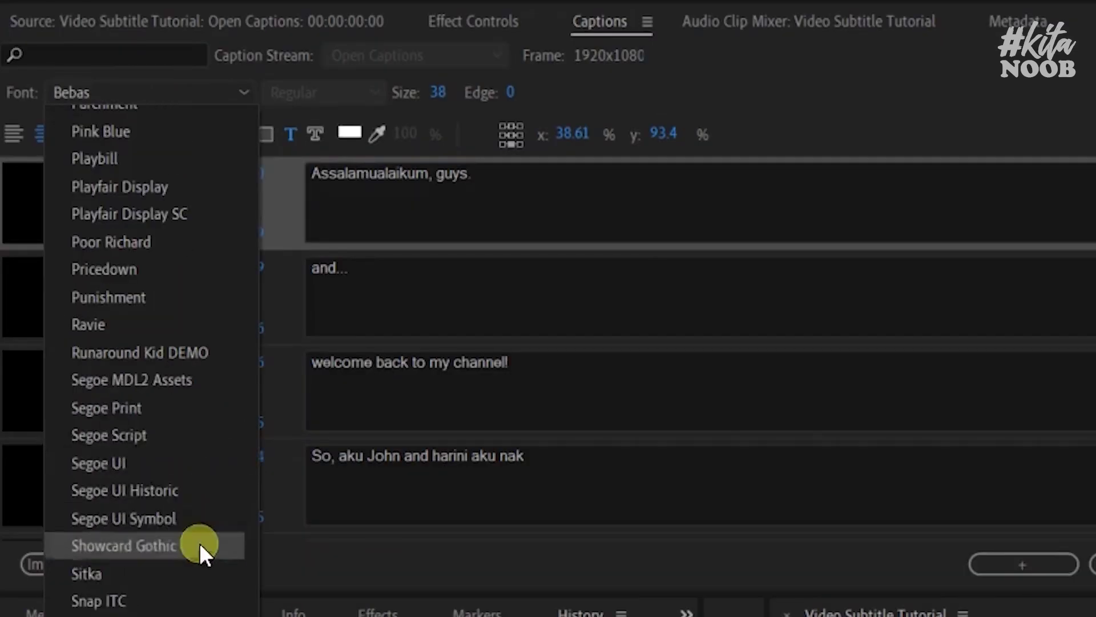
pyautogui.scroll(8, 203, 571)
pyautogui.scroll(-4, 200, 573)
pyautogui.scroll(-15, 200, 574)
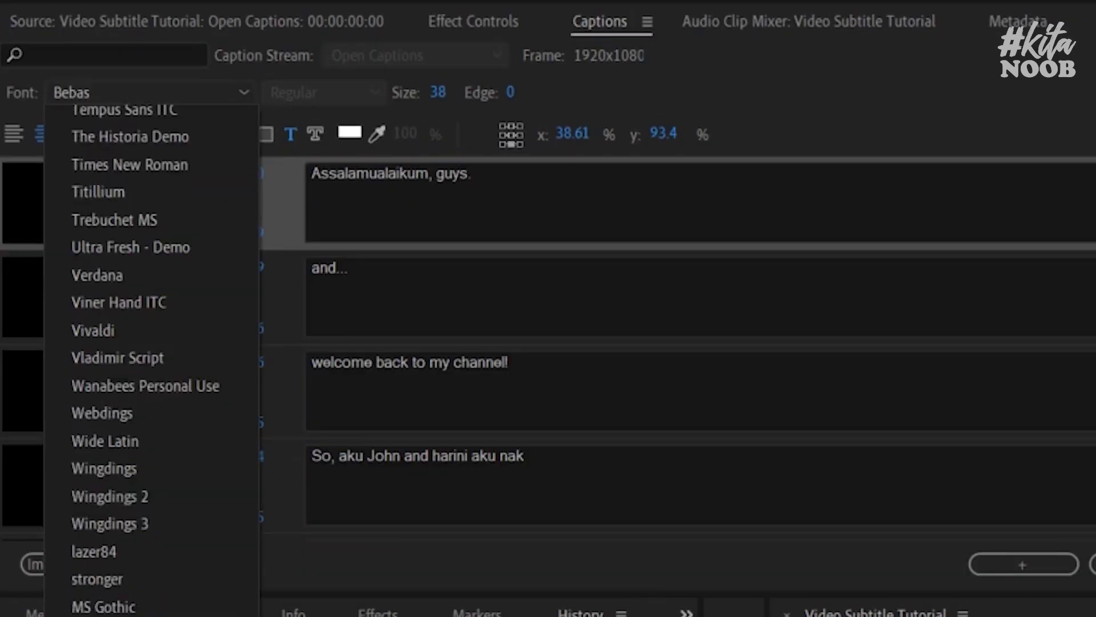
pyautogui.scroll(4, 152, 574)
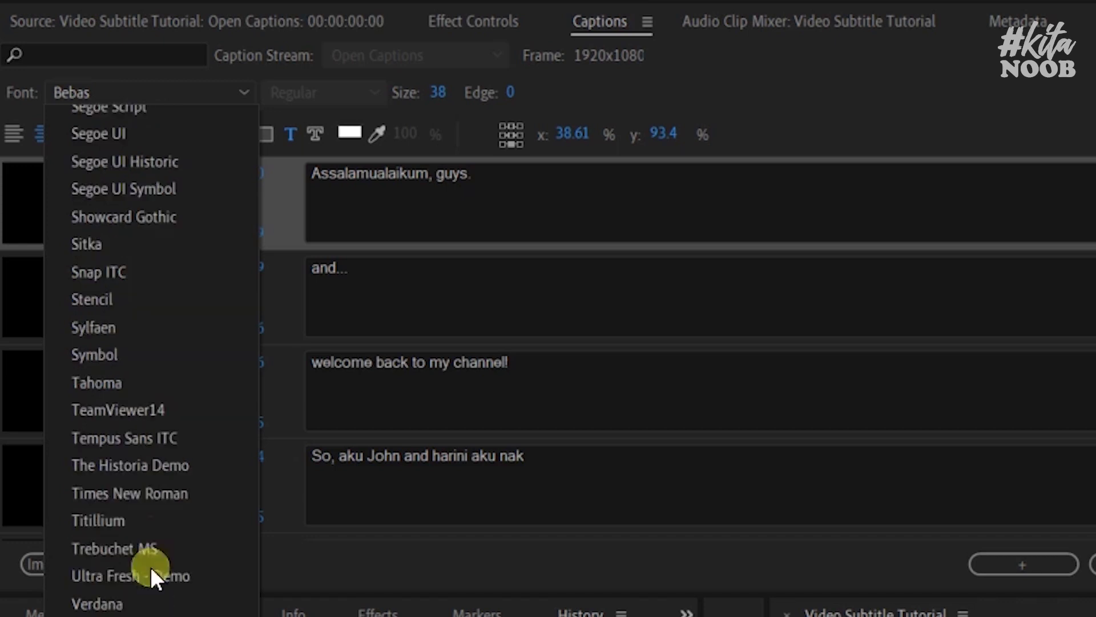
pyautogui.press('Escape')
# Step: Set the first caption to Regular style with font size 90
pyautogui.click(641, 217)
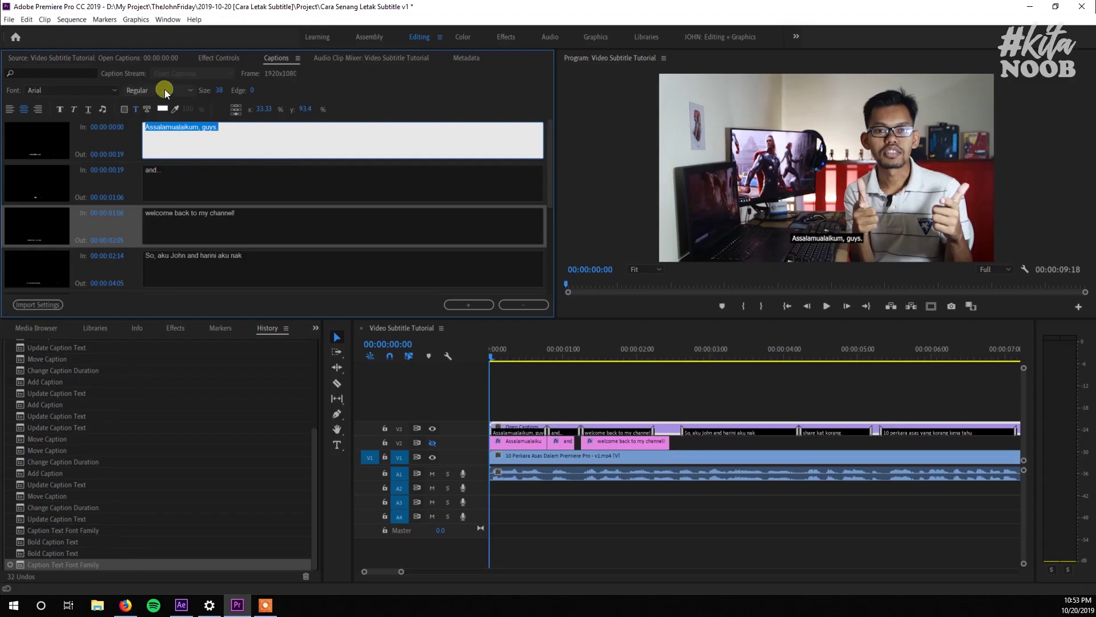
pyautogui.click(166, 92)
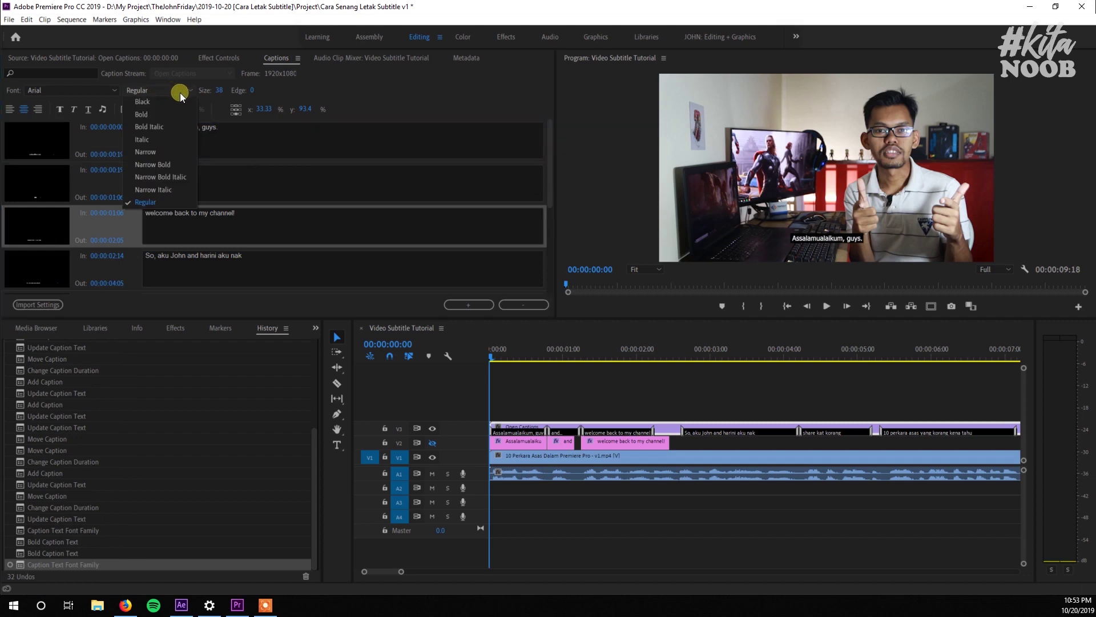
pyautogui.click(165, 207)
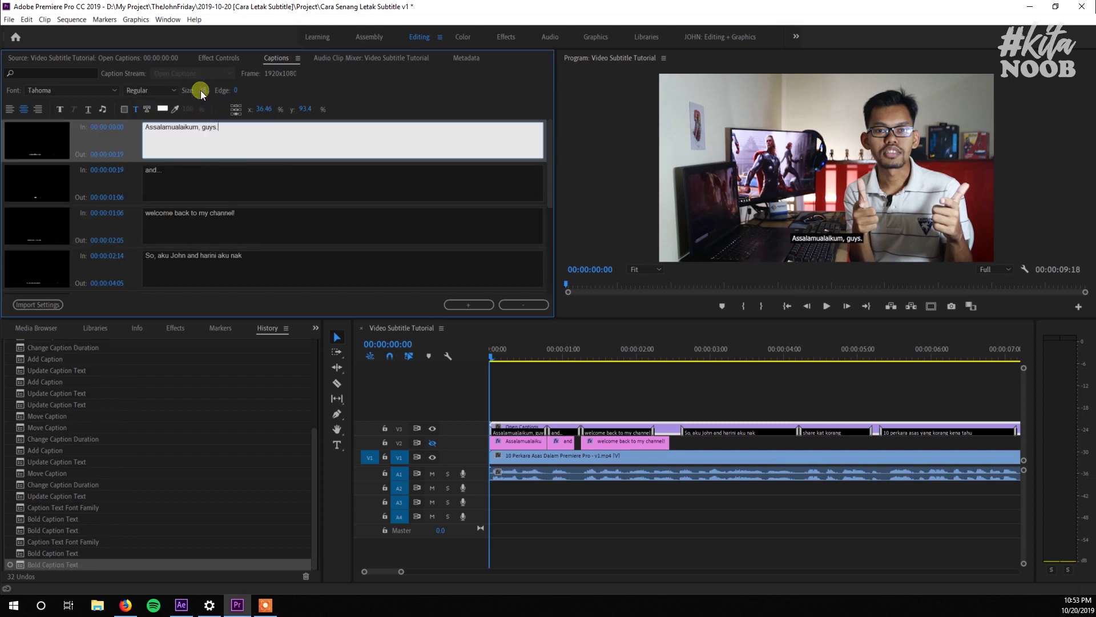
pyautogui.click(201, 90)
pyautogui.click(235, 90)
pyautogui.click(345, 165)
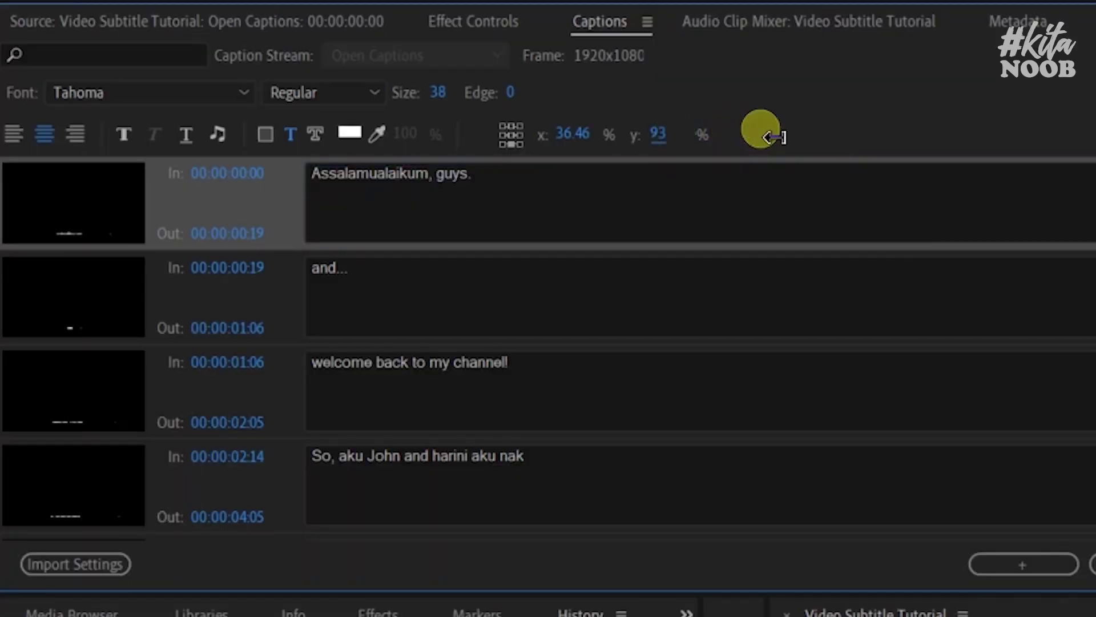
# Step: Try moving the first caption to the top of the frame, then undo so it stays at y 93.06%
pyautogui.moveTo(677, 130); pyautogui.dragTo(350, 132)
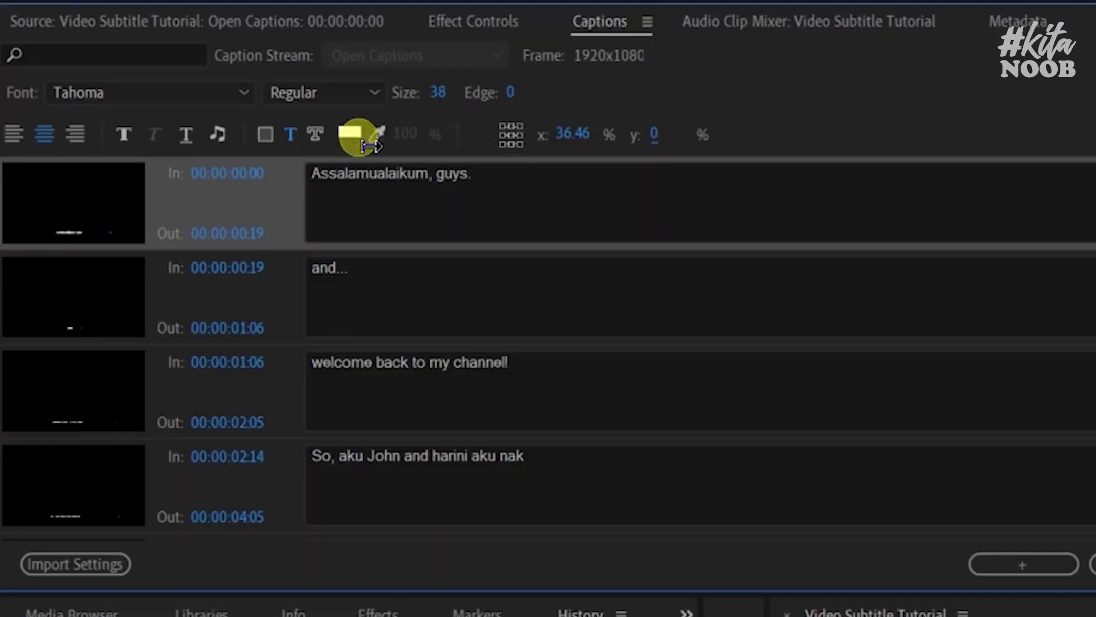
pyautogui.click(278, 139)
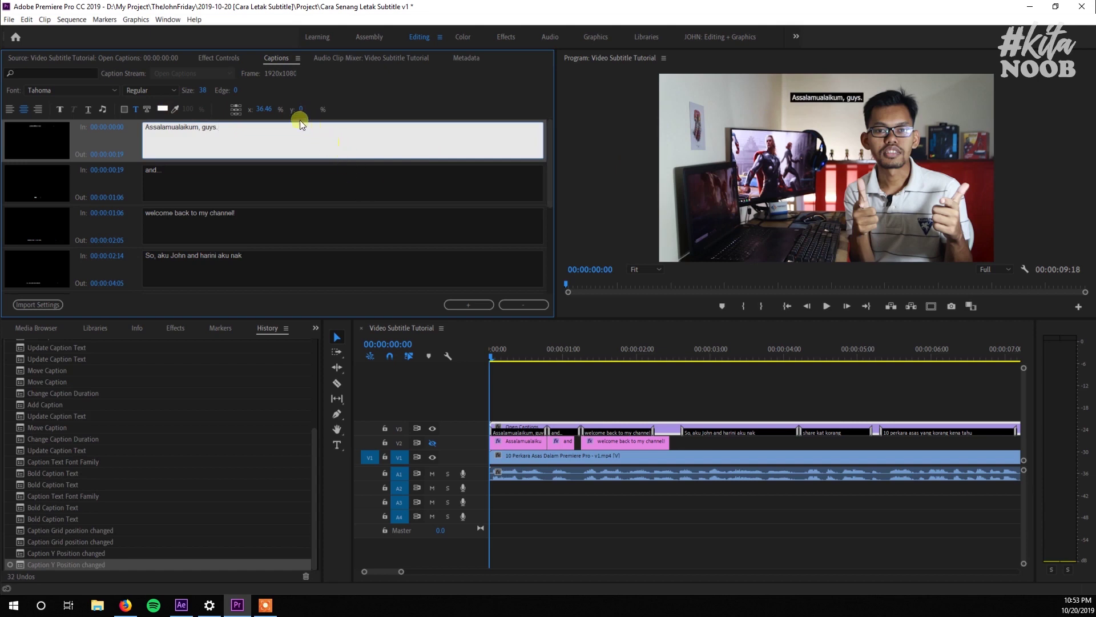
pyautogui.hotkey('ctrl', 'z')
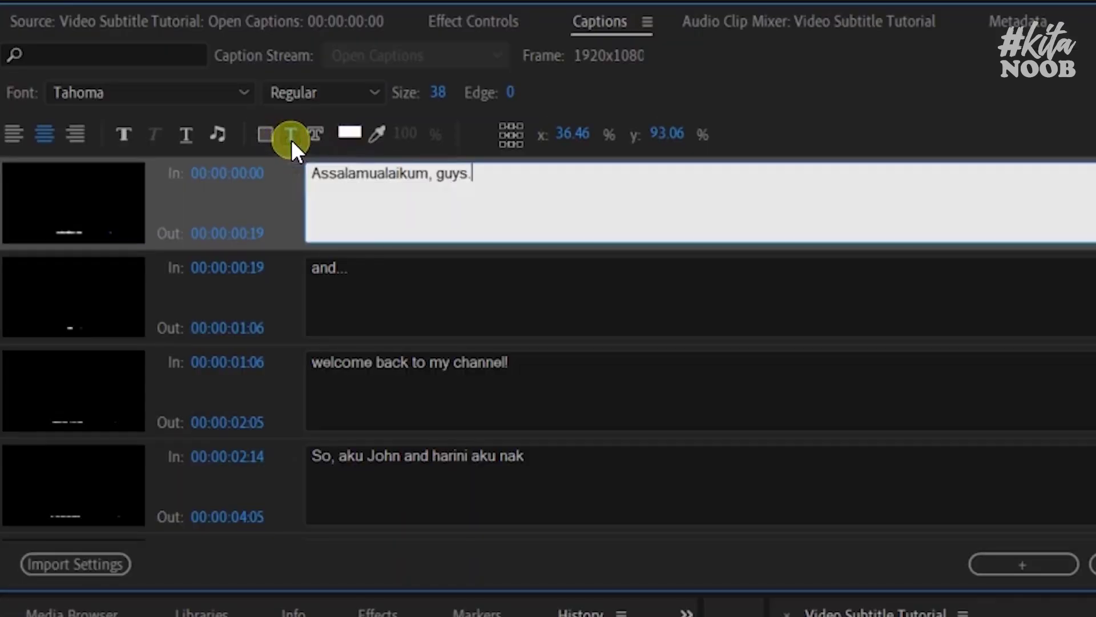
# Step: Set the first caption's text colour to golden yellow (E4A507)
pyautogui.click(291, 139)
pyautogui.click(349, 133)
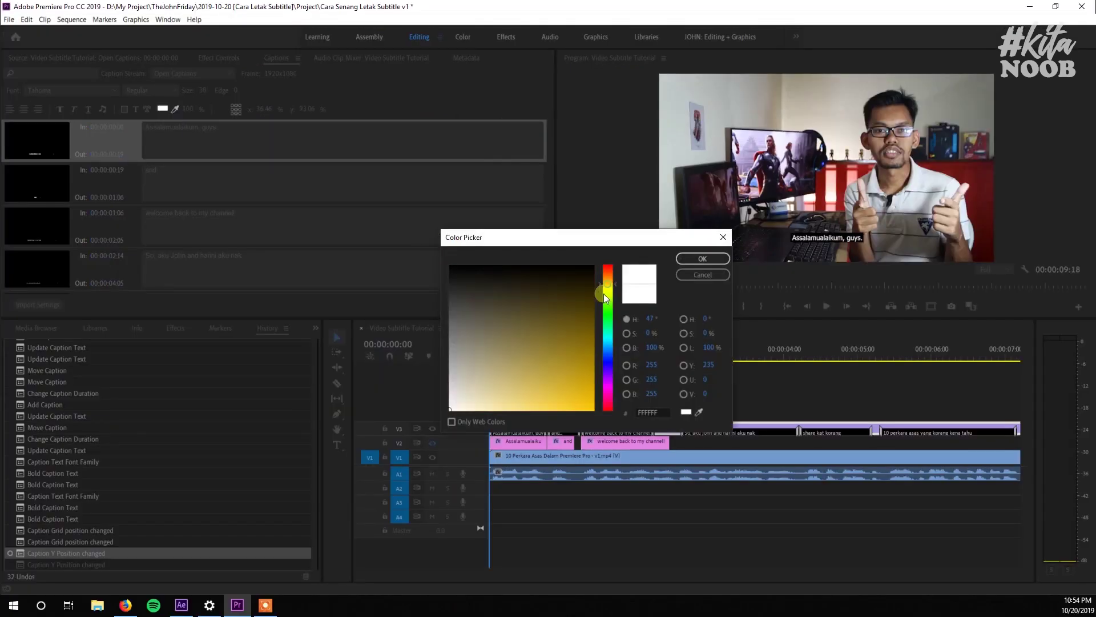
pyautogui.moveTo(604, 294); pyautogui.dragTo(600, 304)
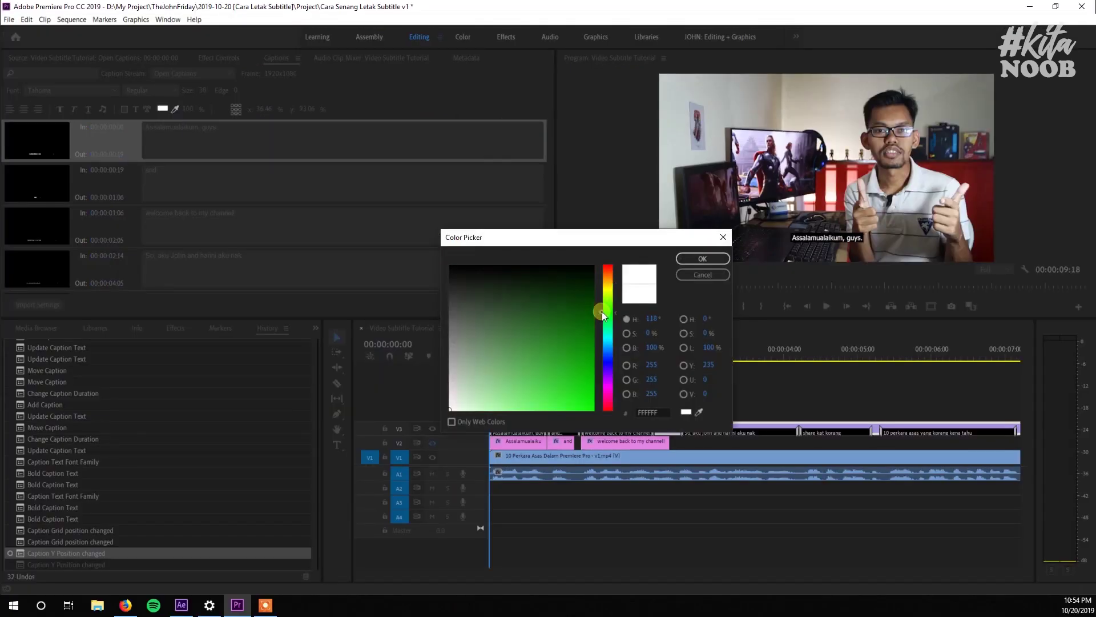
pyautogui.click(587, 389)
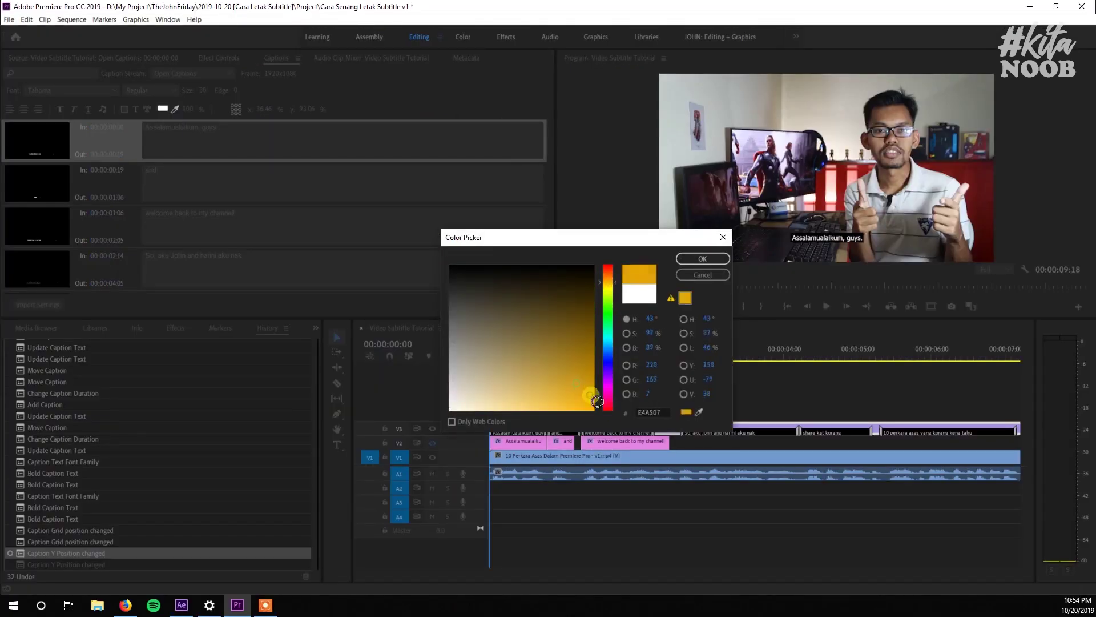
pyautogui.click(703, 258)
# Step: Drop the caption's background box opacity to 0% so it is fully transparent
pyautogui.click(212, 156)
pyautogui.click(122, 108)
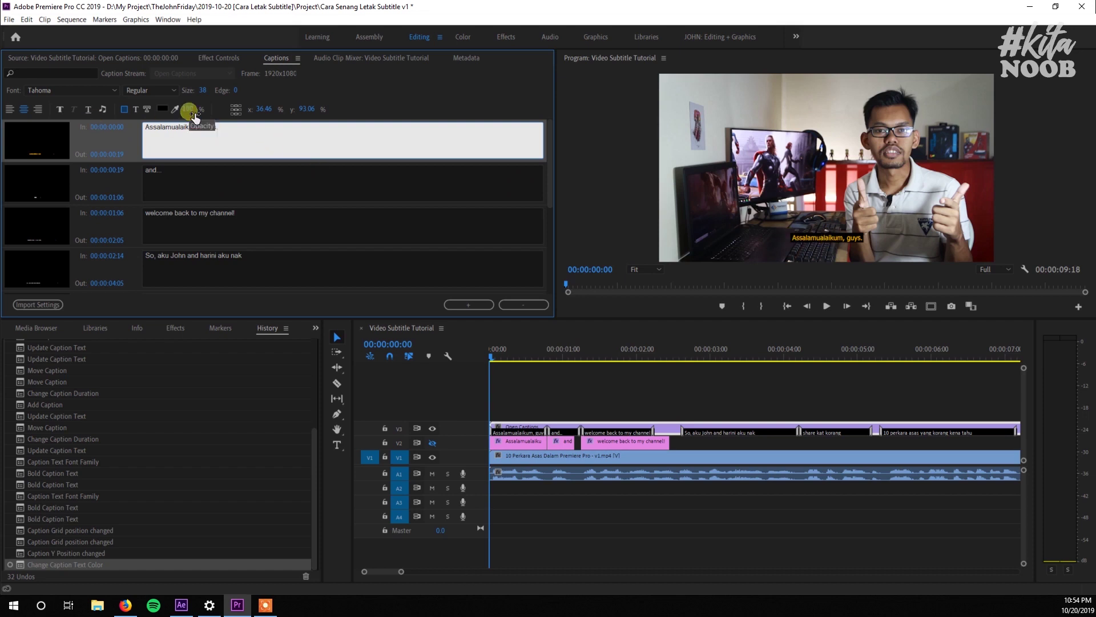
pyautogui.moveTo(194, 117); pyautogui.dragTo(177, 109)
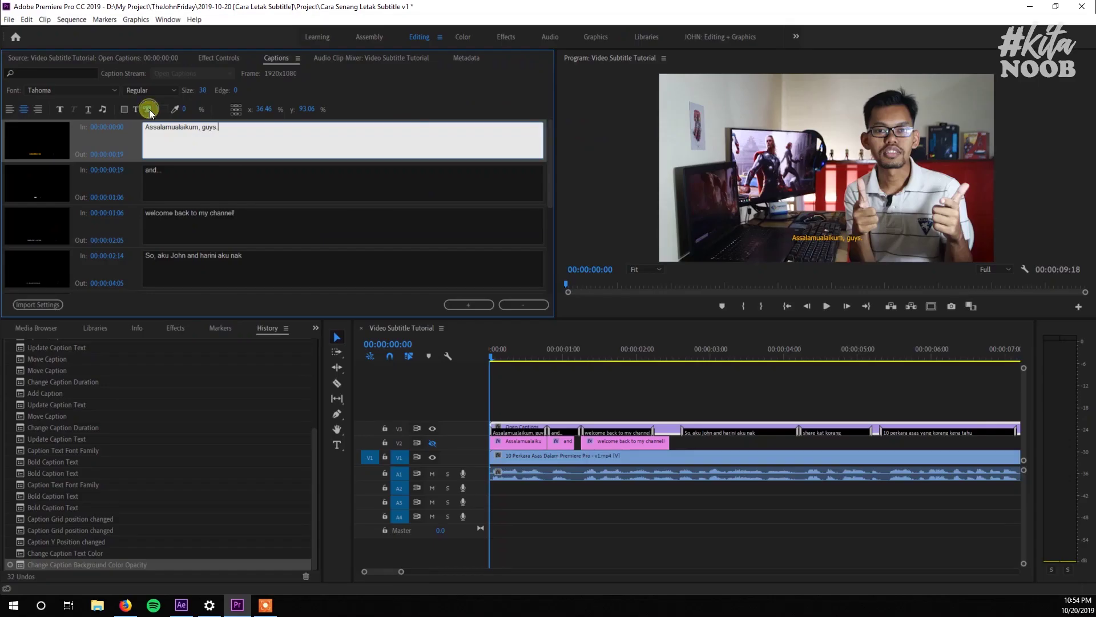
# Step: Give the yellow caption text a 3.8 black (000000) outline at 54% opacity
pyautogui.click(149, 110)
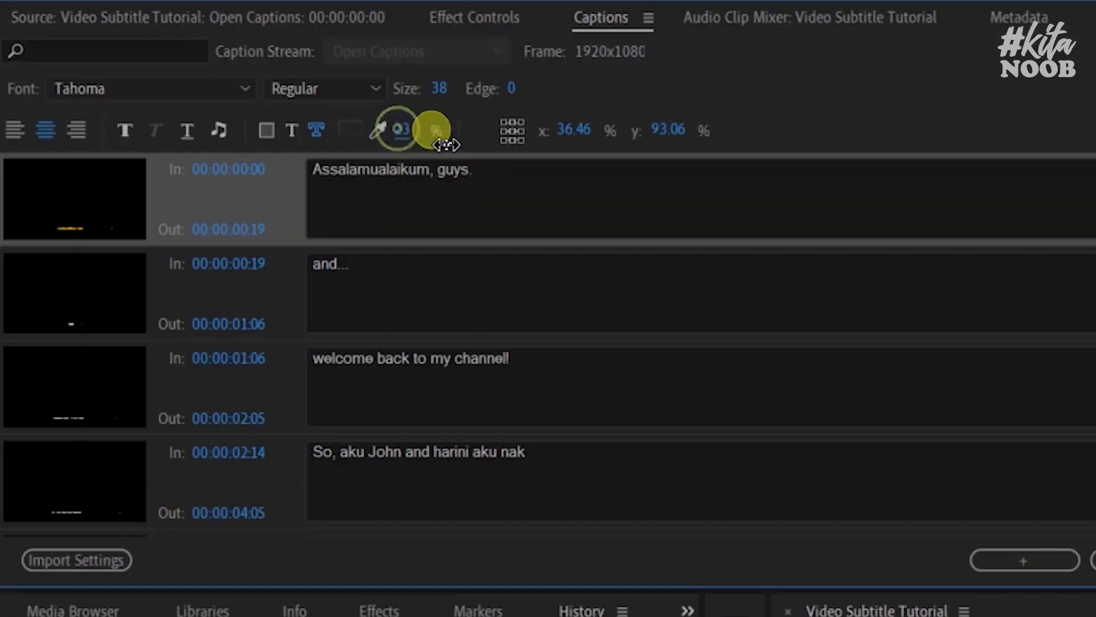
pyautogui.moveTo(184, 108); pyautogui.dragTo(214, 108)
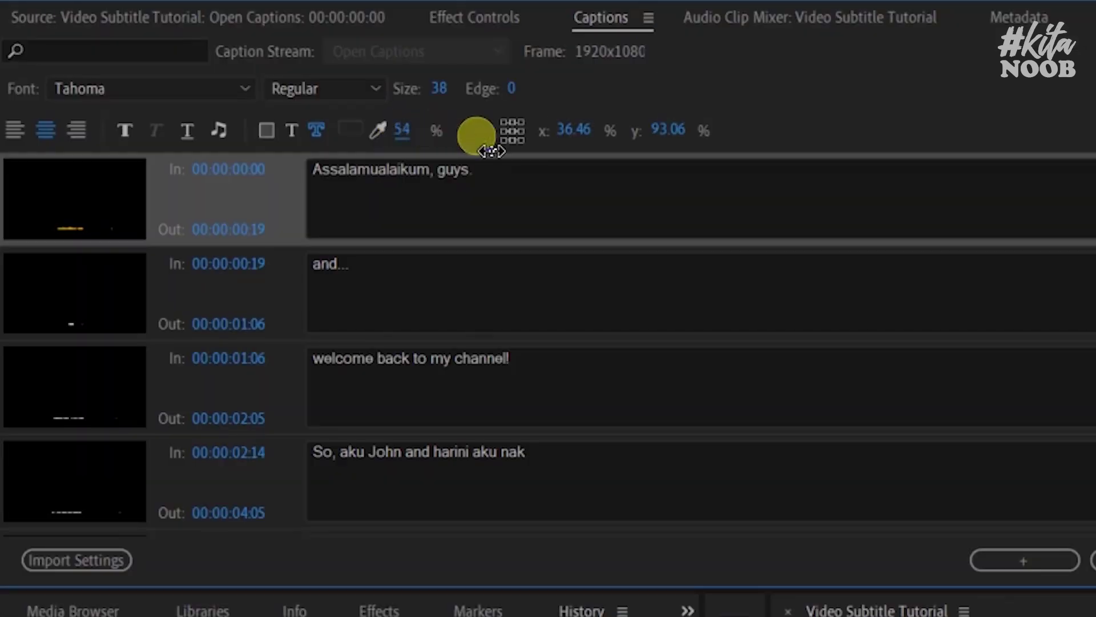
pyautogui.moveTo(386, 133); pyautogui.dragTo(370, 134)
pyautogui.click(348, 129)
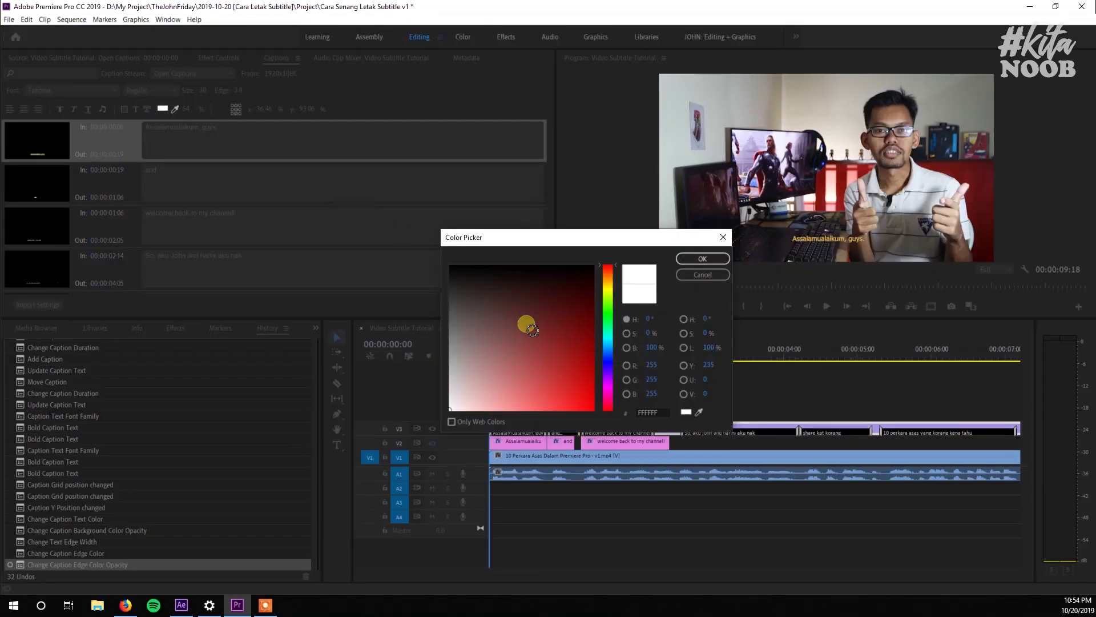
pyautogui.click(532, 330)
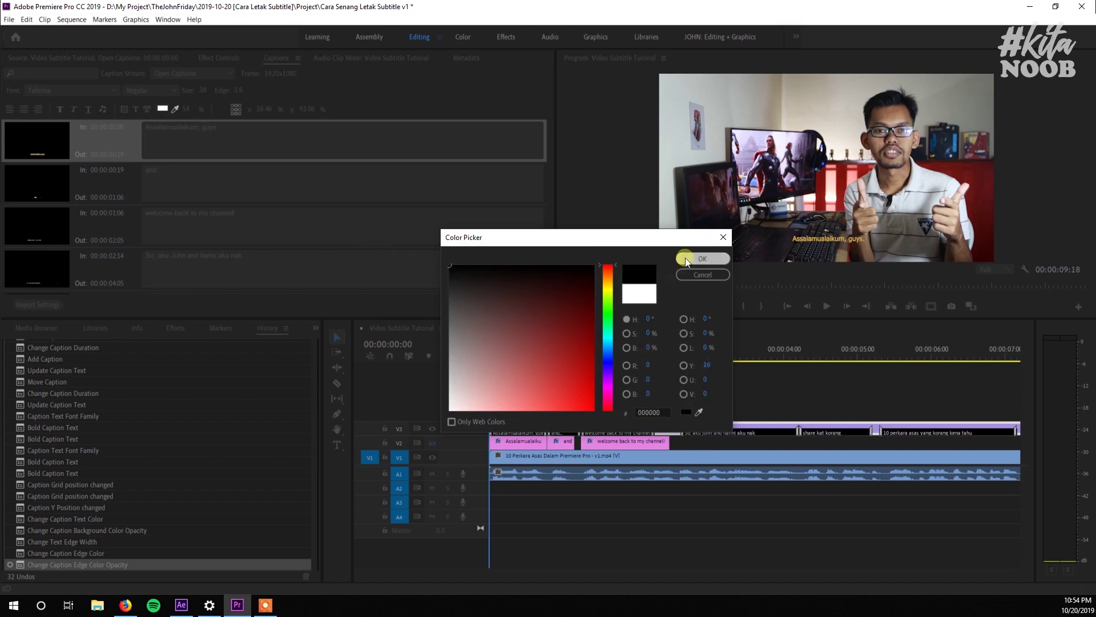
pyautogui.click(688, 259)
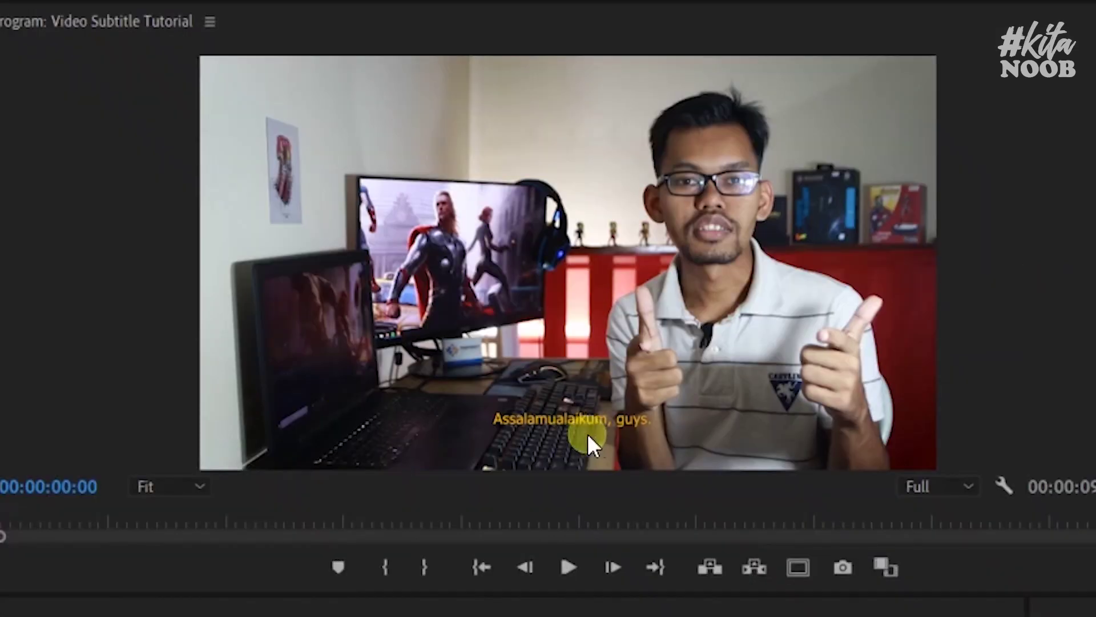
pyautogui.click(177, 486)
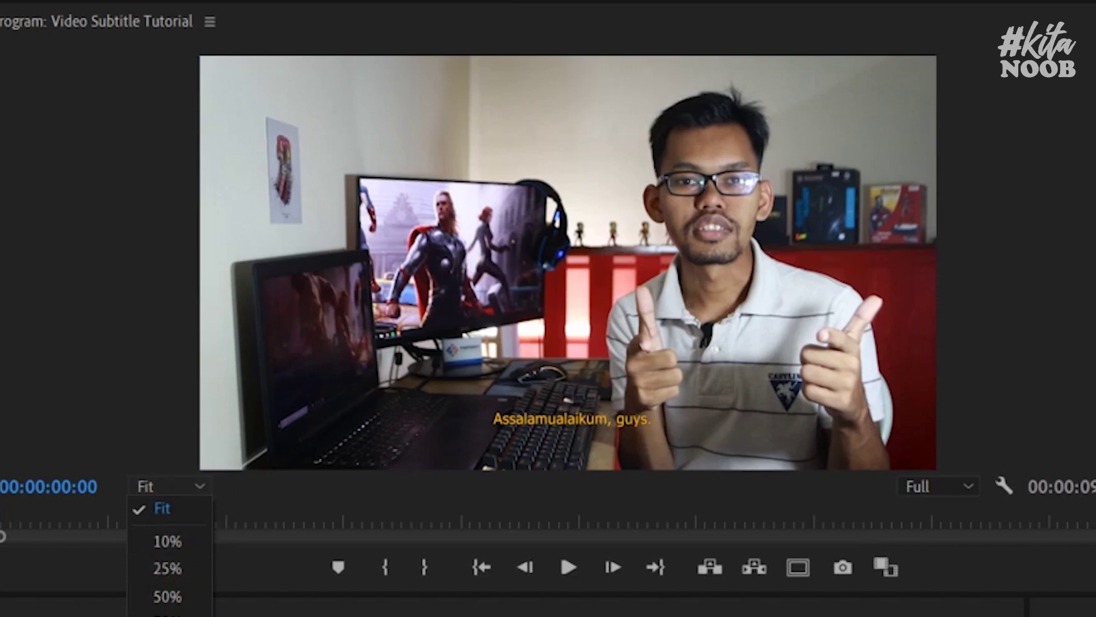
pyautogui.click(167, 614)
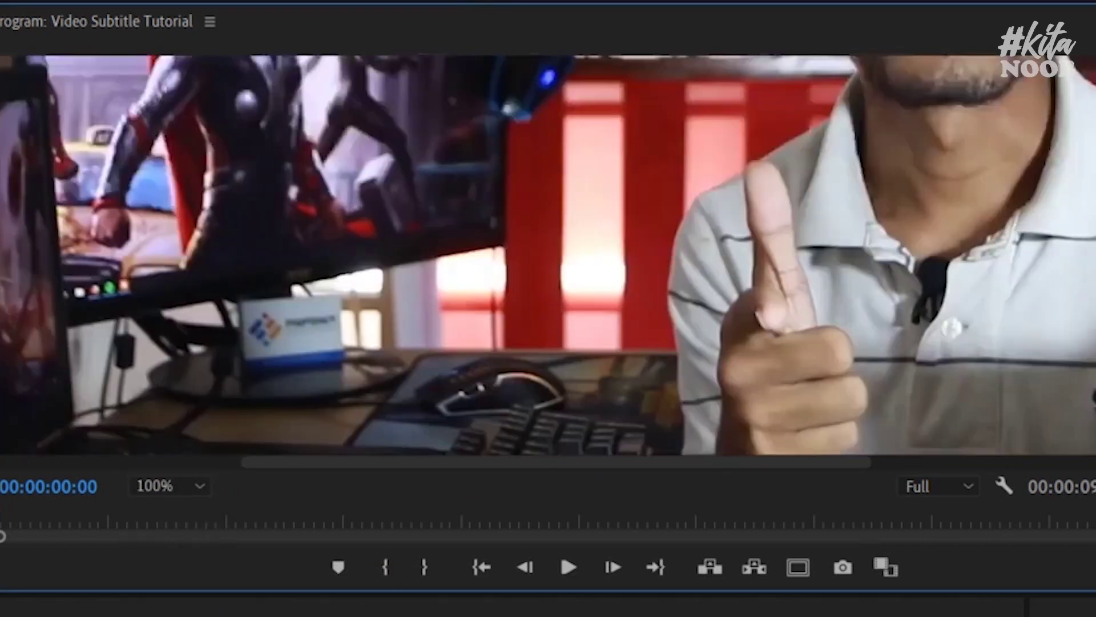
pyautogui.scroll(-5, 272, 436)
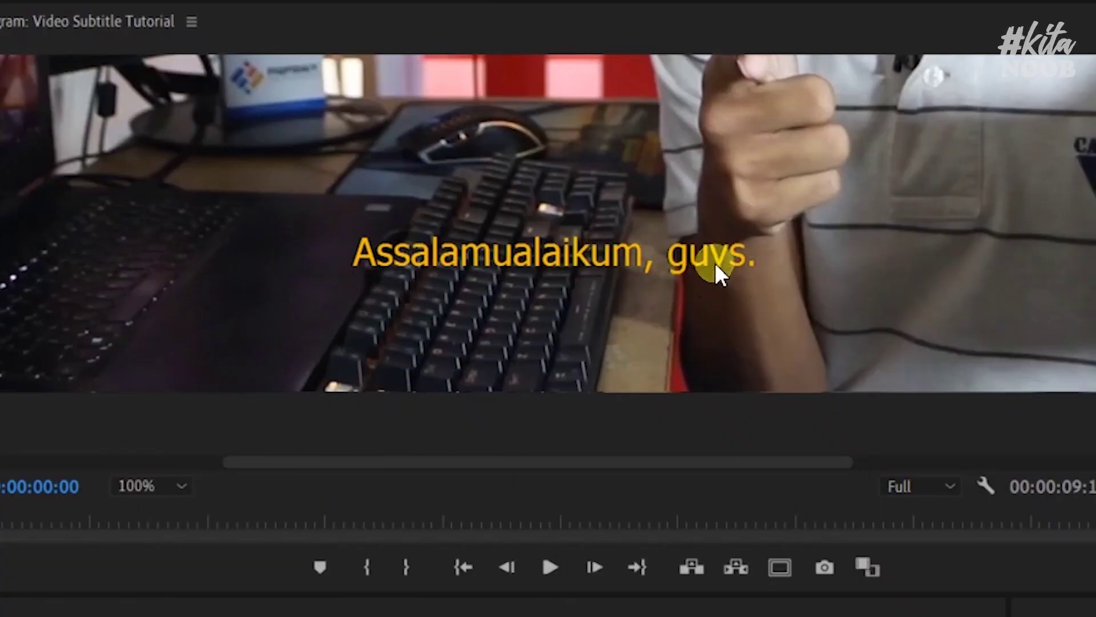
pyautogui.click(645, 279)
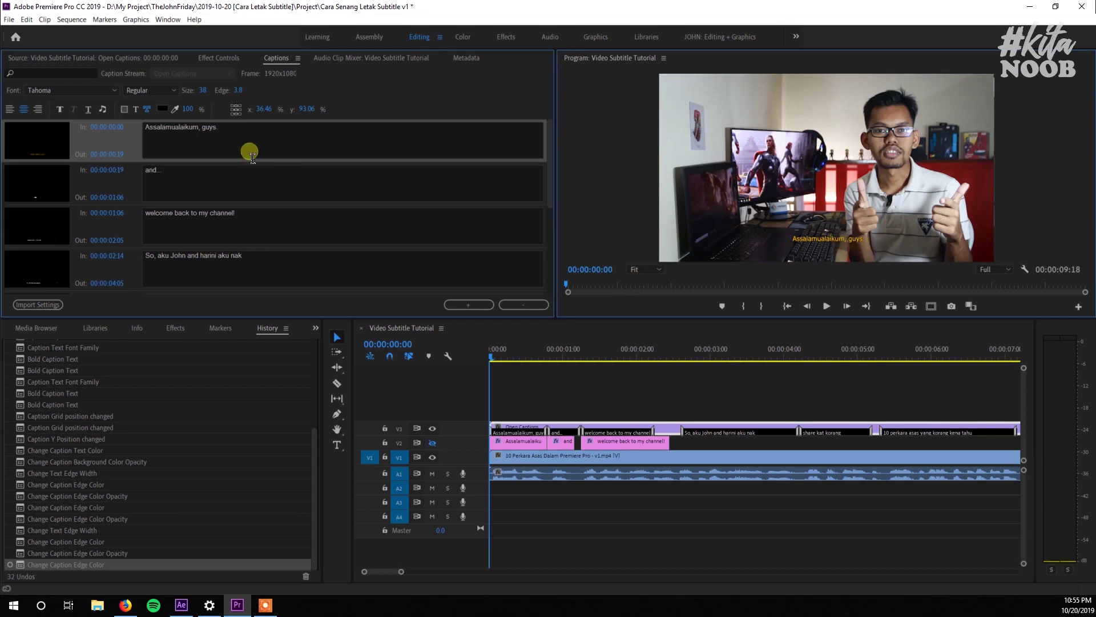
# Step: Remove the first caption's outline and change its text colour to white (FFFFFF)
pyautogui.click(190, 152)
pyautogui.click(297, 146)
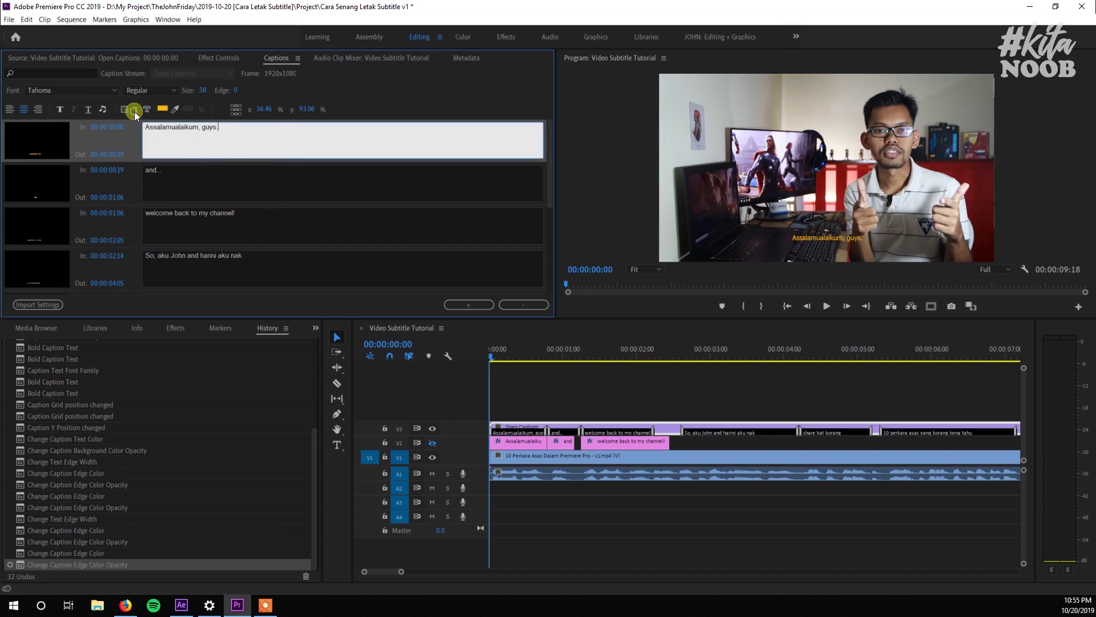
pyautogui.click(162, 109)
pyautogui.moveTo(539, 335); pyautogui.dragTo(451, 409)
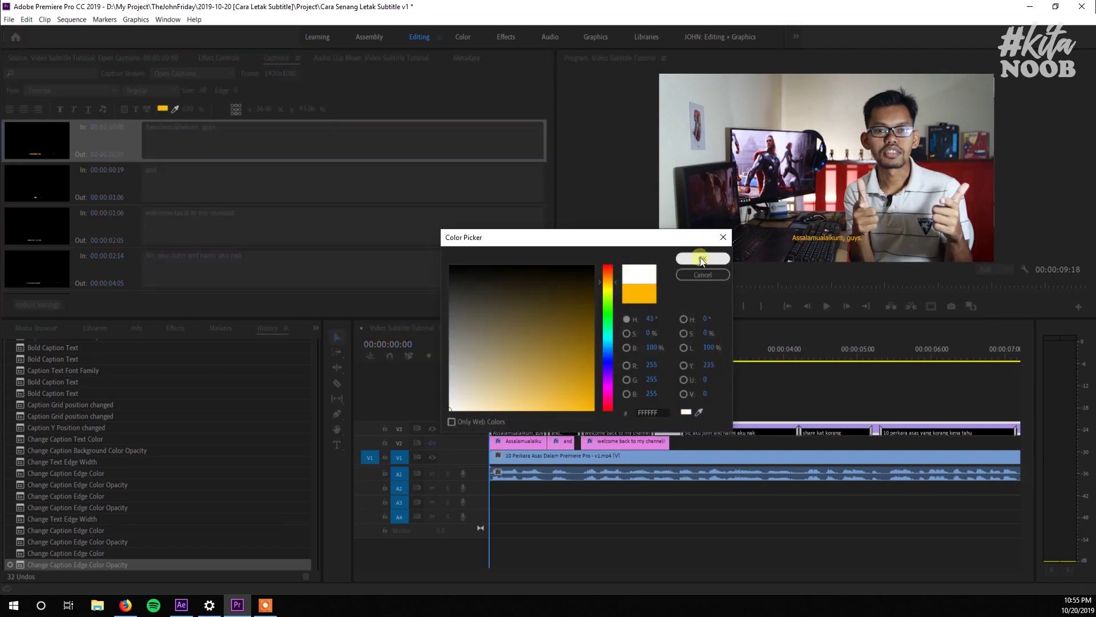
pyautogui.click(702, 261)
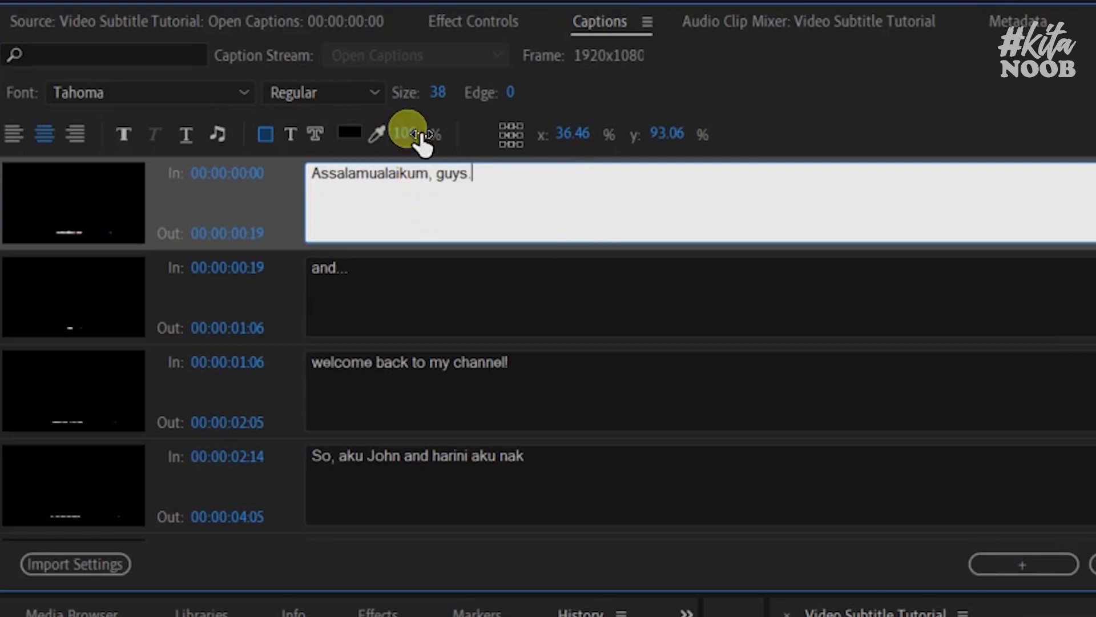
# Step: Lower the caption background opacity to about 25% and deselect the caption clip
pyautogui.moveTo(421, 140); pyautogui.dragTo(398, 154)
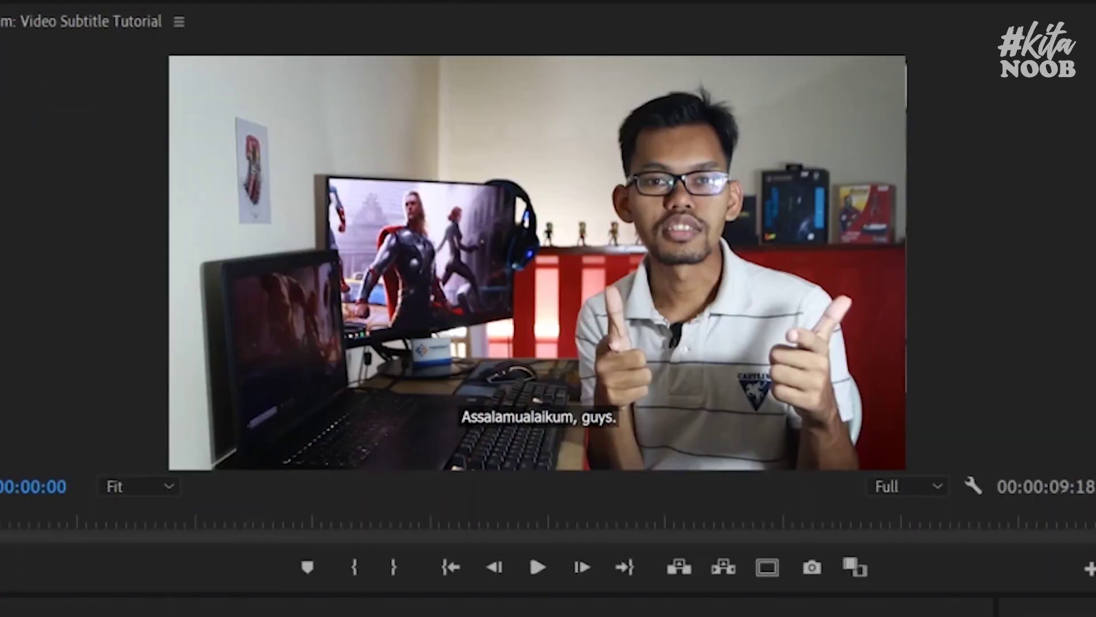
pyautogui.click(597, 460)
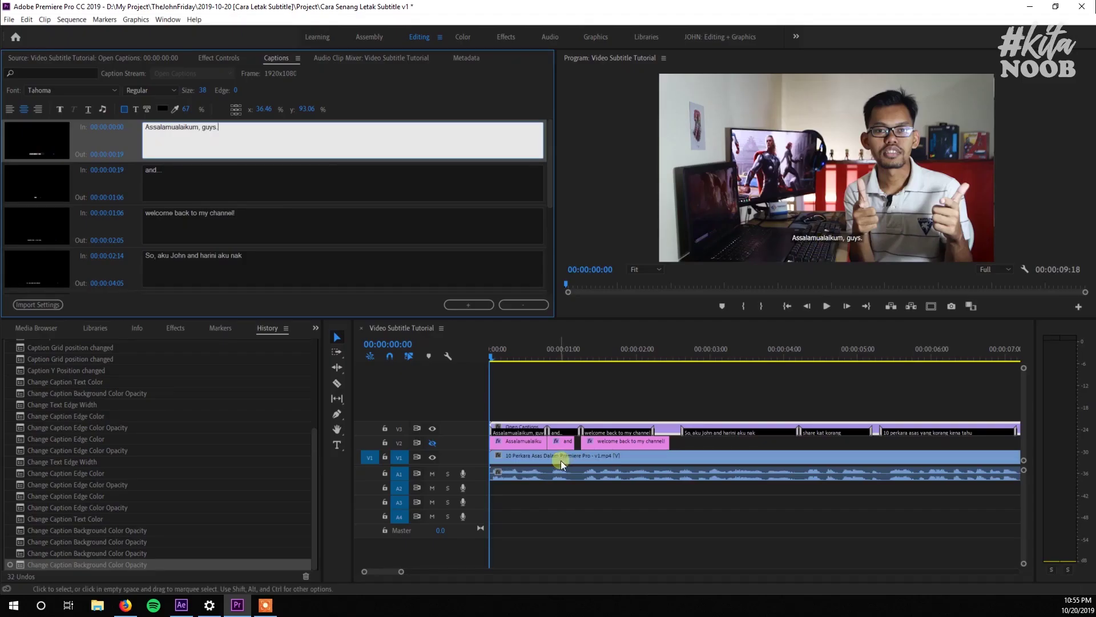
pyautogui.click(567, 391)
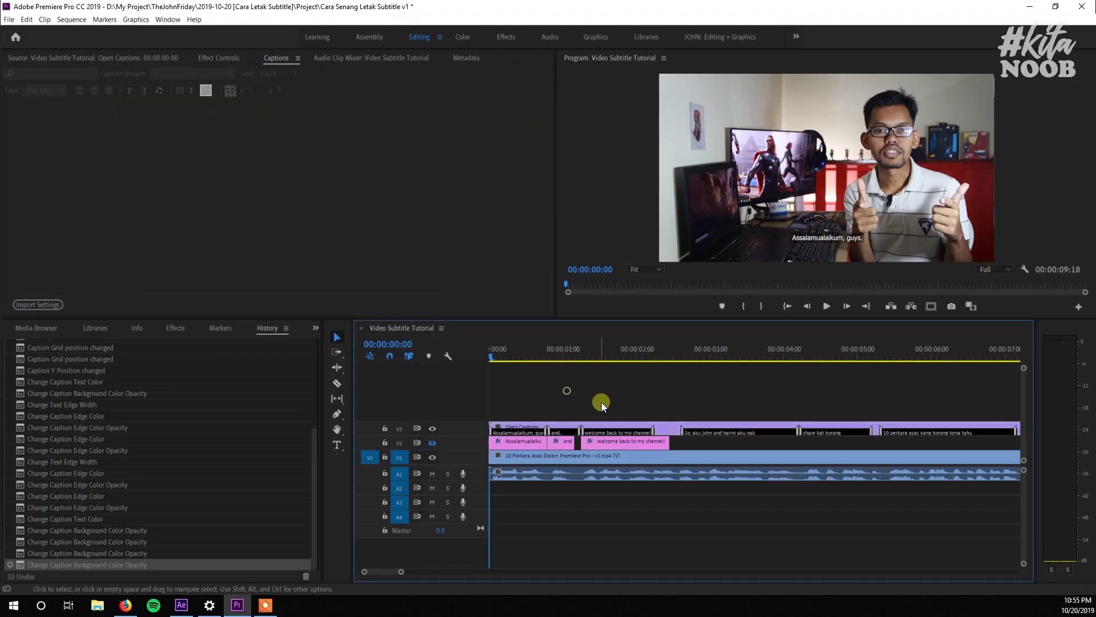
pyautogui.press('space')
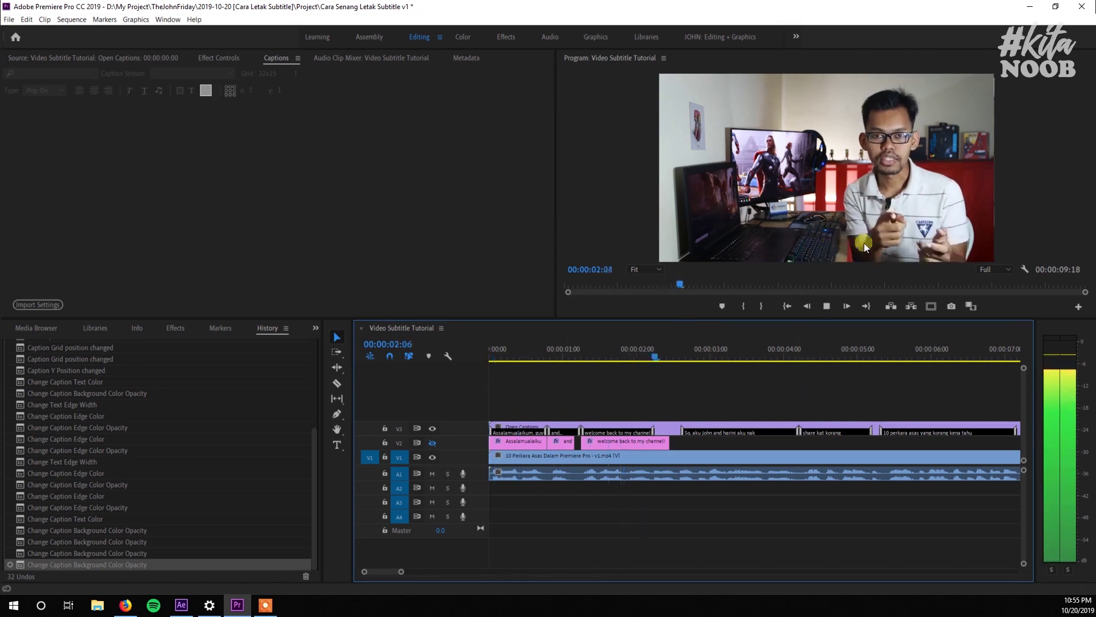
pyautogui.click(520, 354)
pyautogui.moveTo(519, 354); pyautogui.dragTo(512, 361)
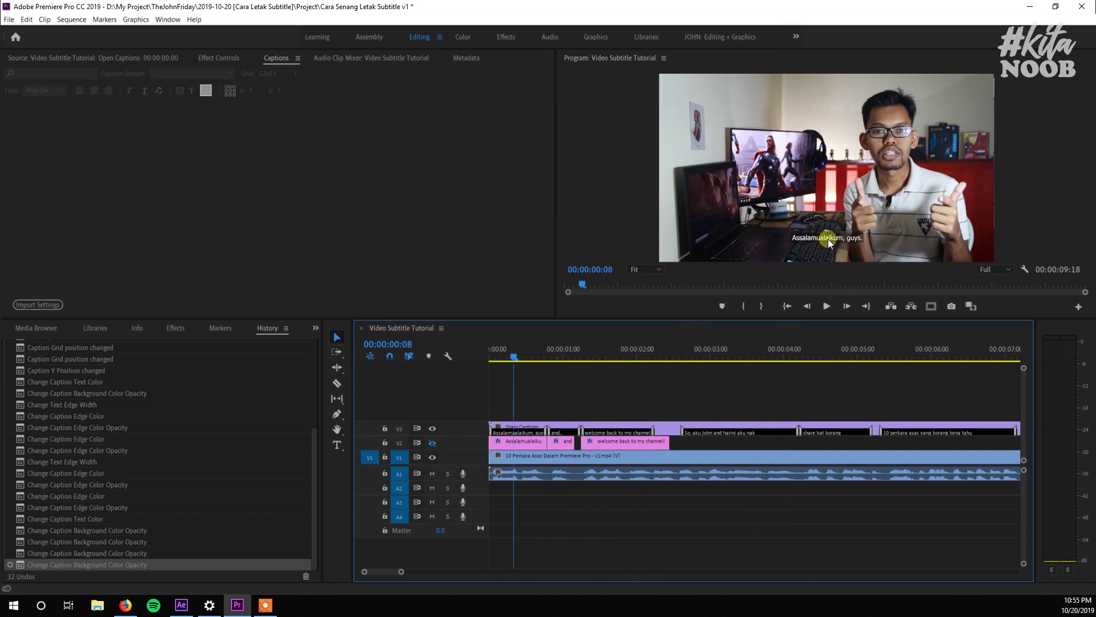
pyautogui.moveTo(513, 372); pyautogui.dragTo(736, 361)
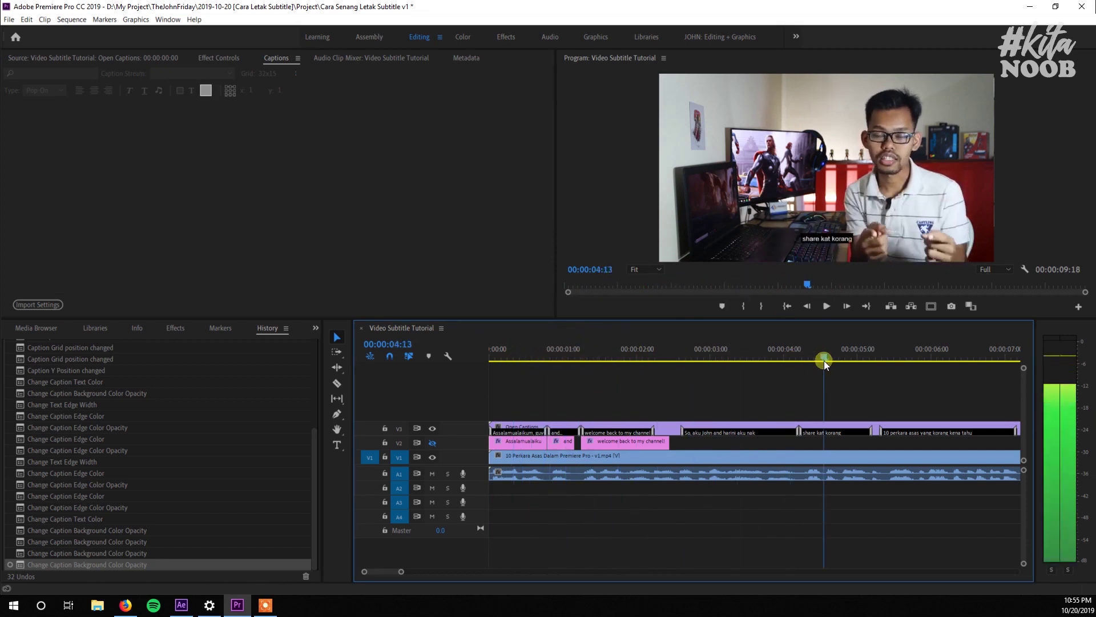
pyautogui.moveTo(735, 357); pyautogui.dragTo(498, 368)
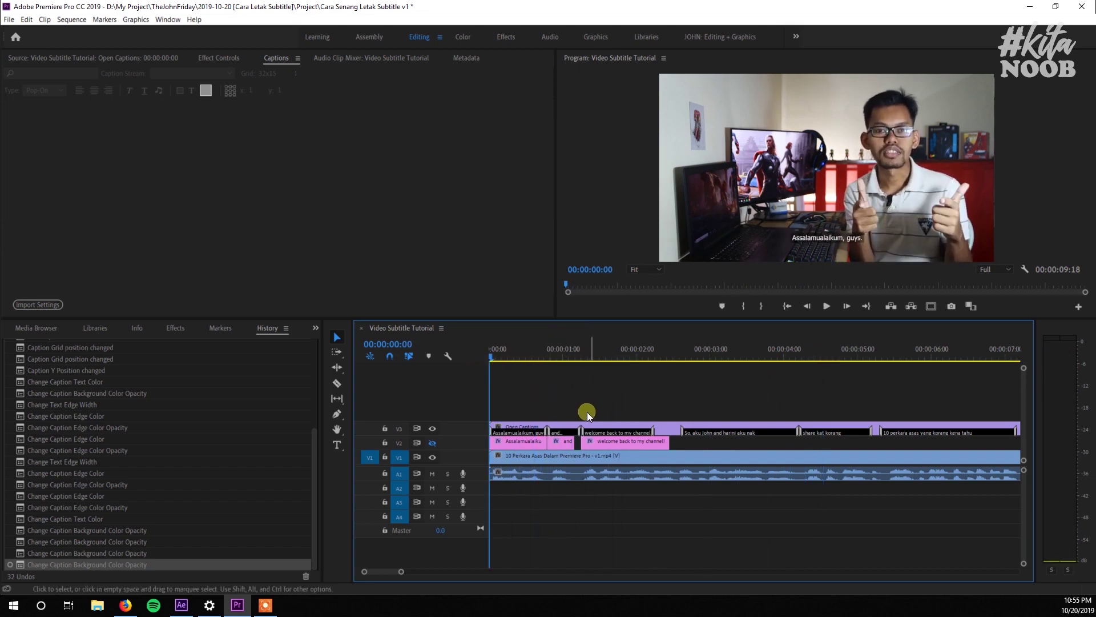
pyautogui.doubleClick(669, 426)
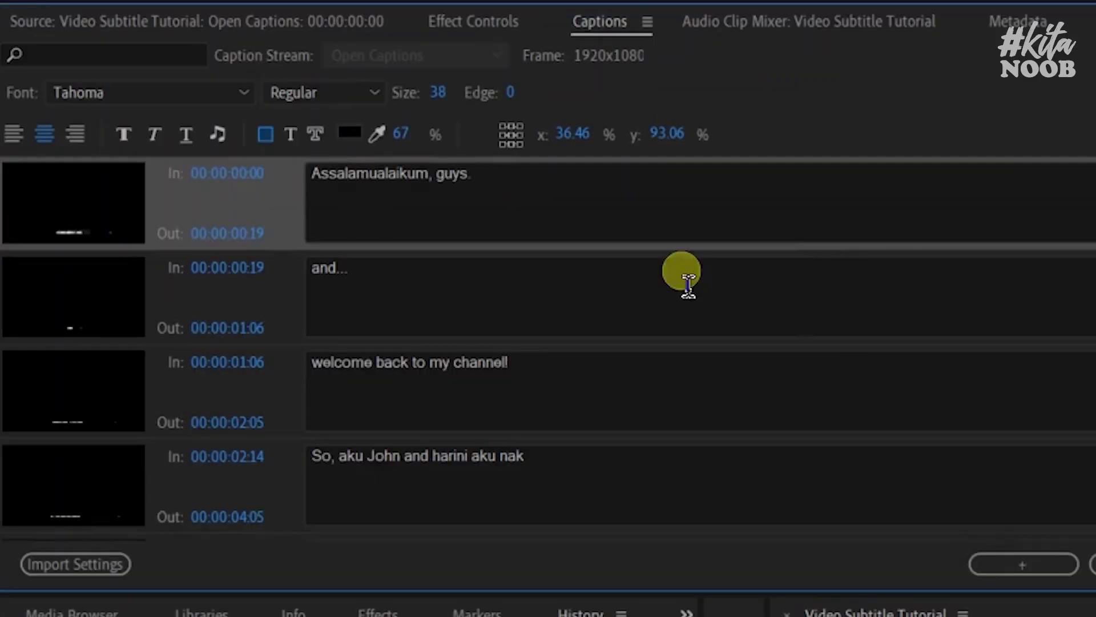
pyautogui.scroll(-3, 358, 203)
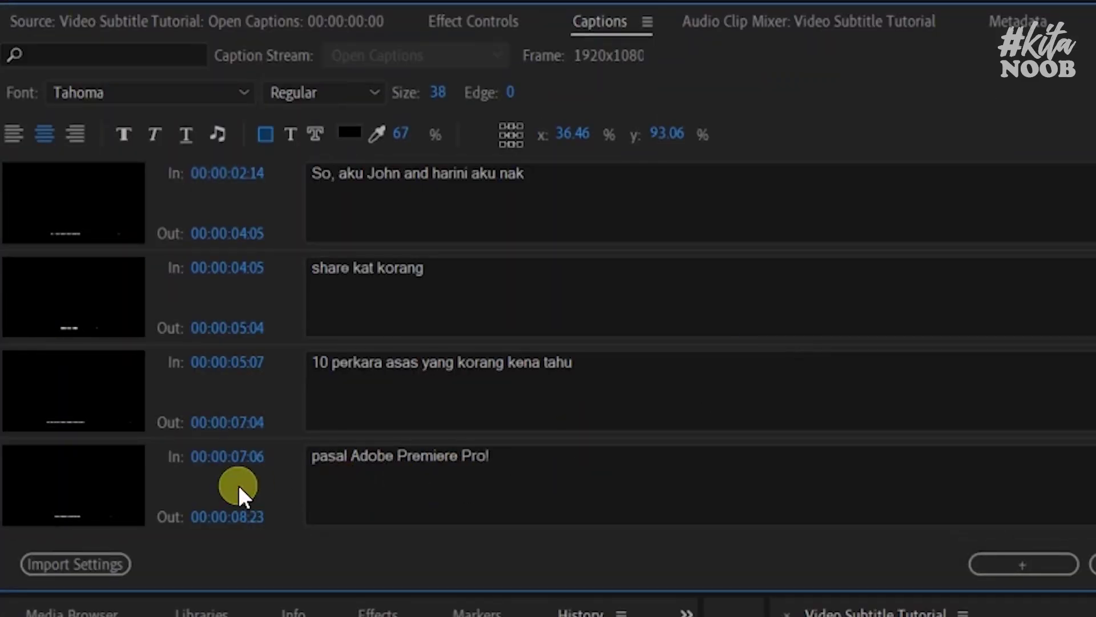
pyautogui.hotkey('ctrl', 'a')
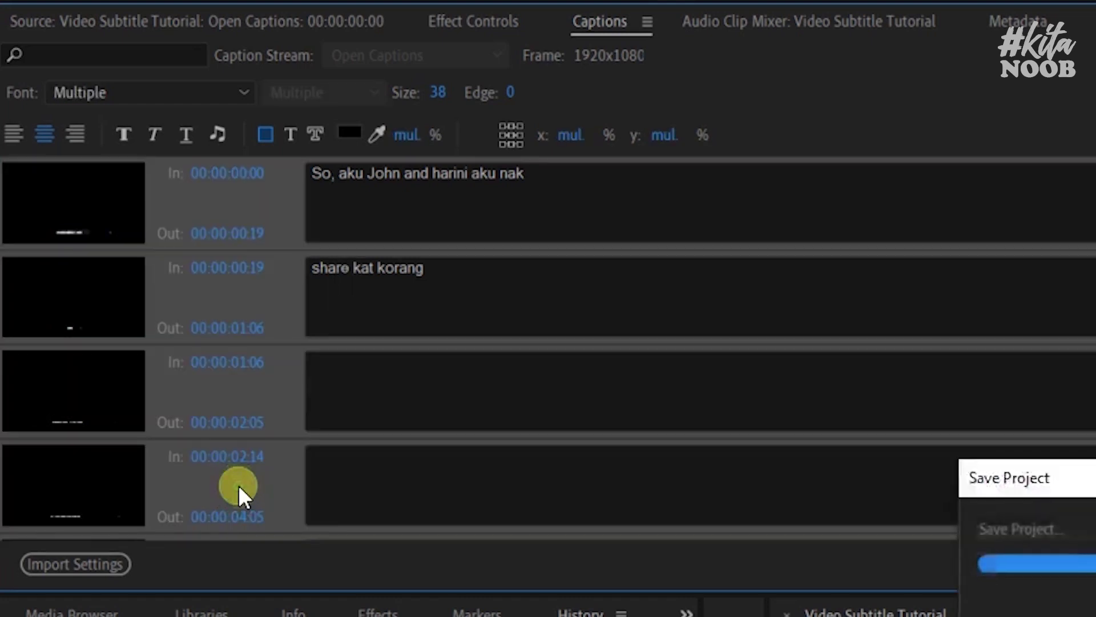
pyautogui.scroll(-3, 942, 431)
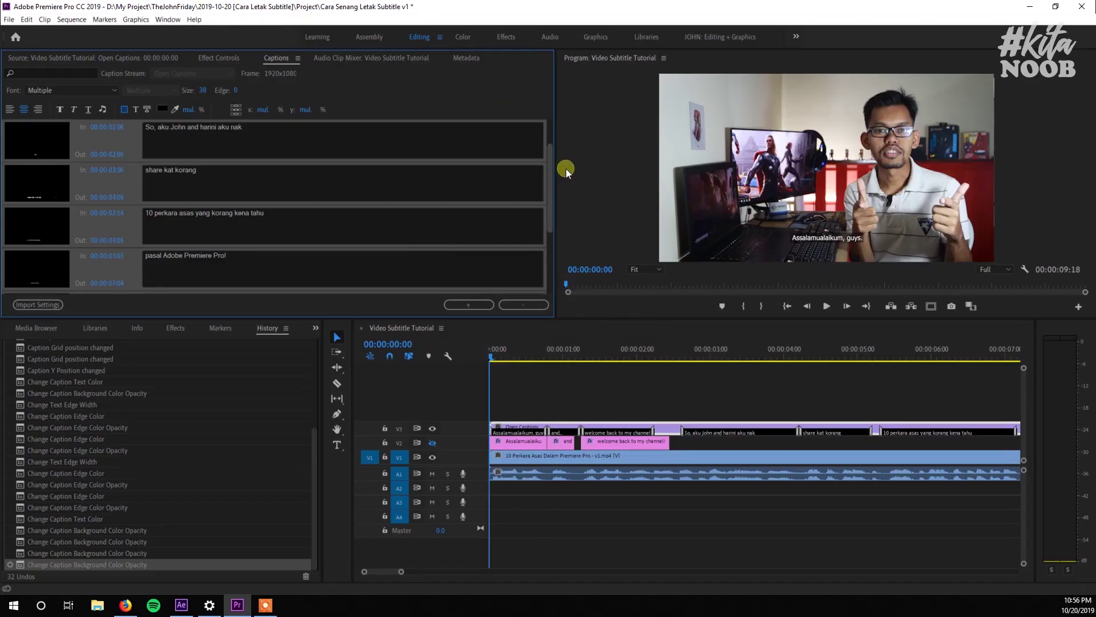
pyautogui.moveTo(547, 238); pyautogui.dragTo(560, 127)
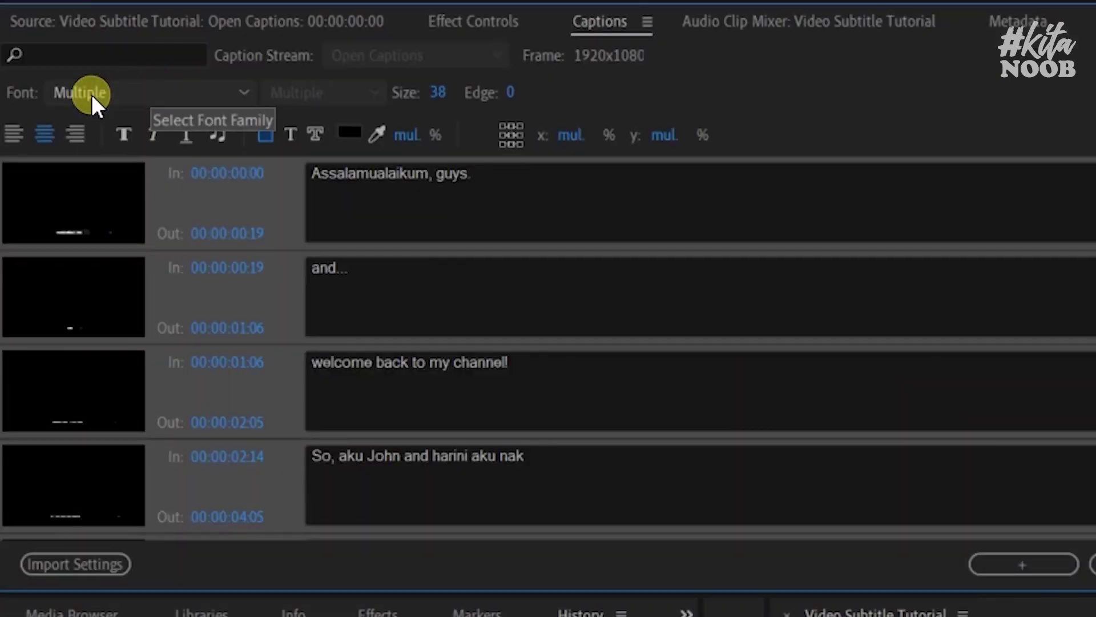
# Step: Set the caption font to Tahoma and enter a background opacity of 65
pyautogui.click(91, 94)
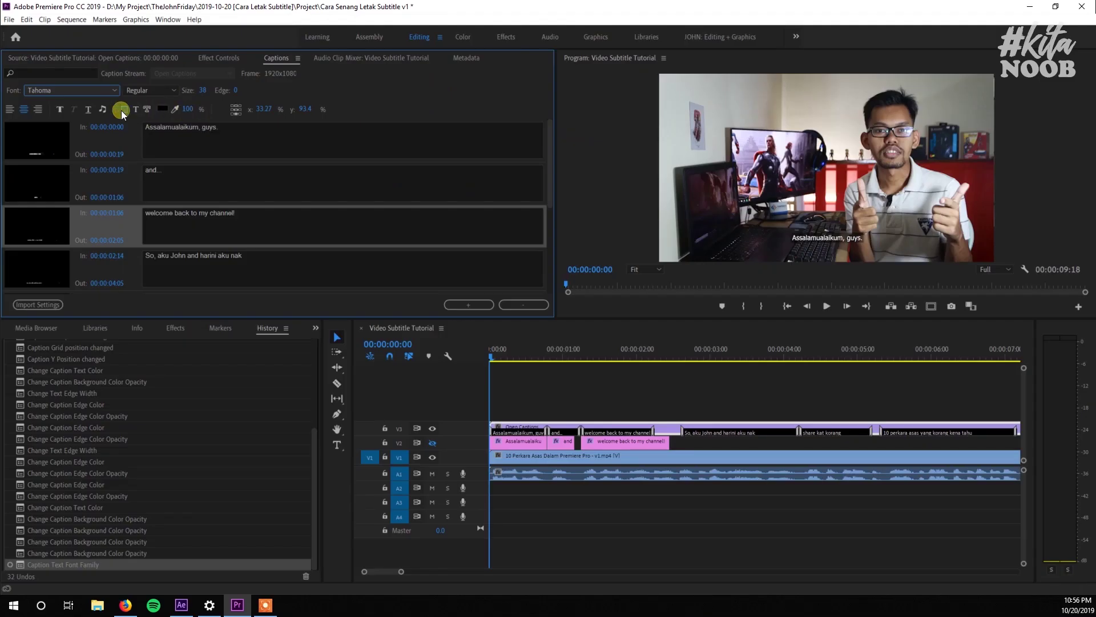
pyautogui.click(189, 110)
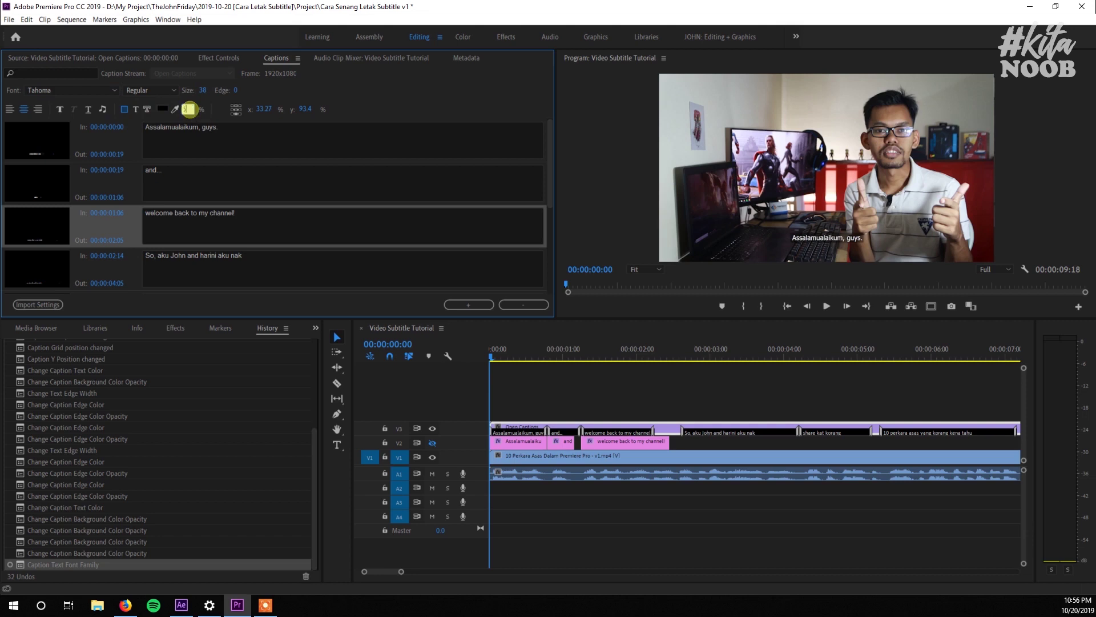
pyautogui.write('55')
pyautogui.press('Return')
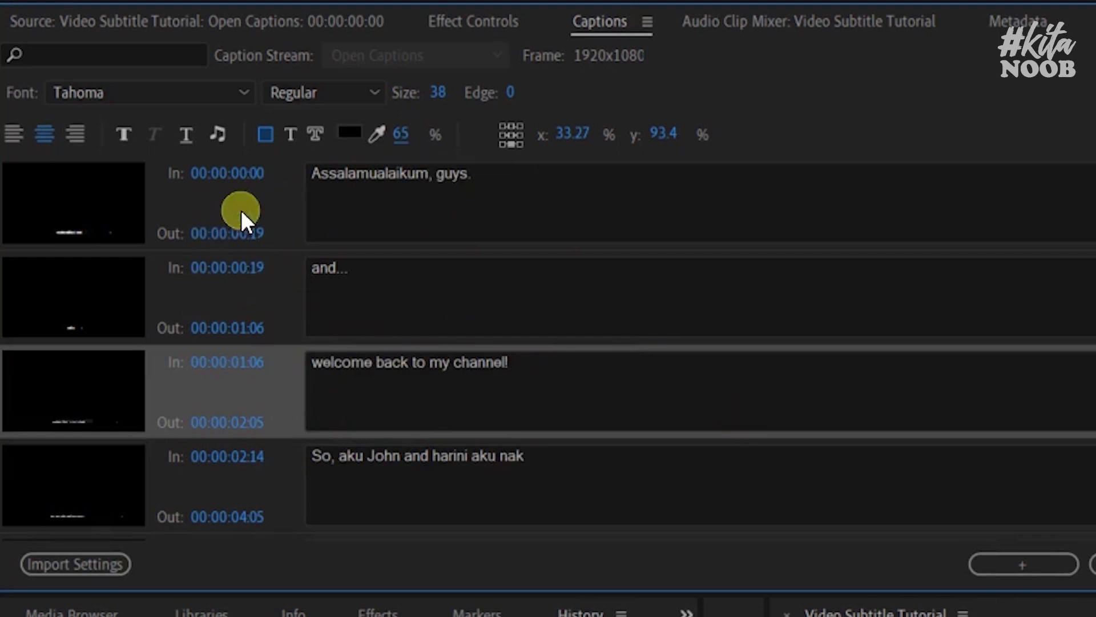
# Step: Select all captions and set their background opacity to 0%, then check the first caption
pyautogui.click(244, 206)
pyautogui.scroll(-3, 235, 212)
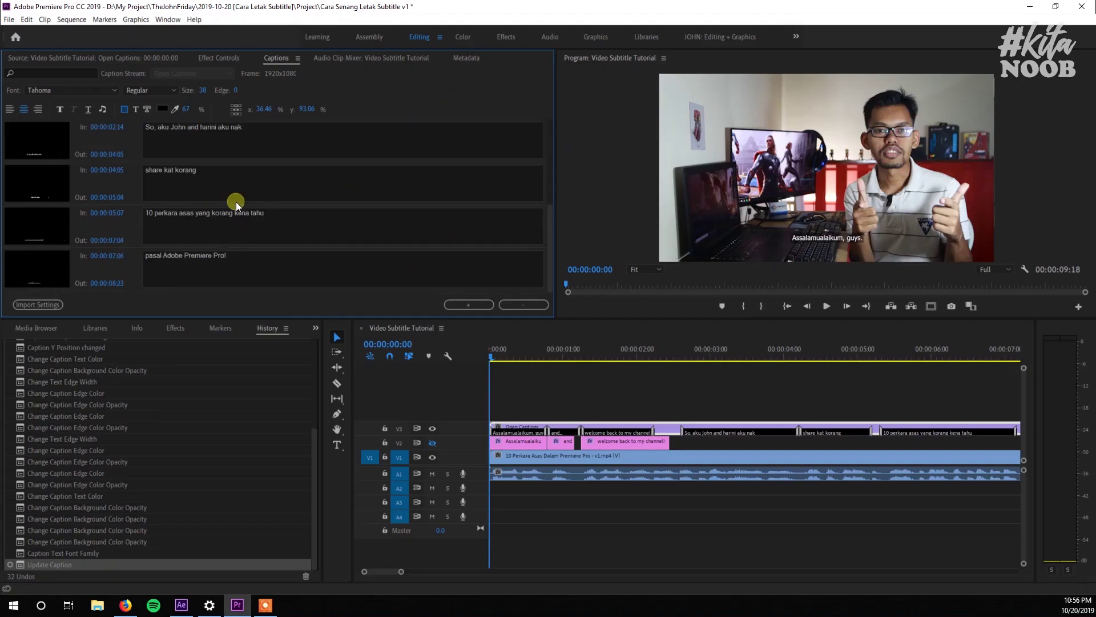
pyautogui.keyDown('shift'); pyautogui.click(129, 273); pyautogui.keyUp('shift')
pyautogui.moveTo(550, 246); pyautogui.dragTo(552, 122)
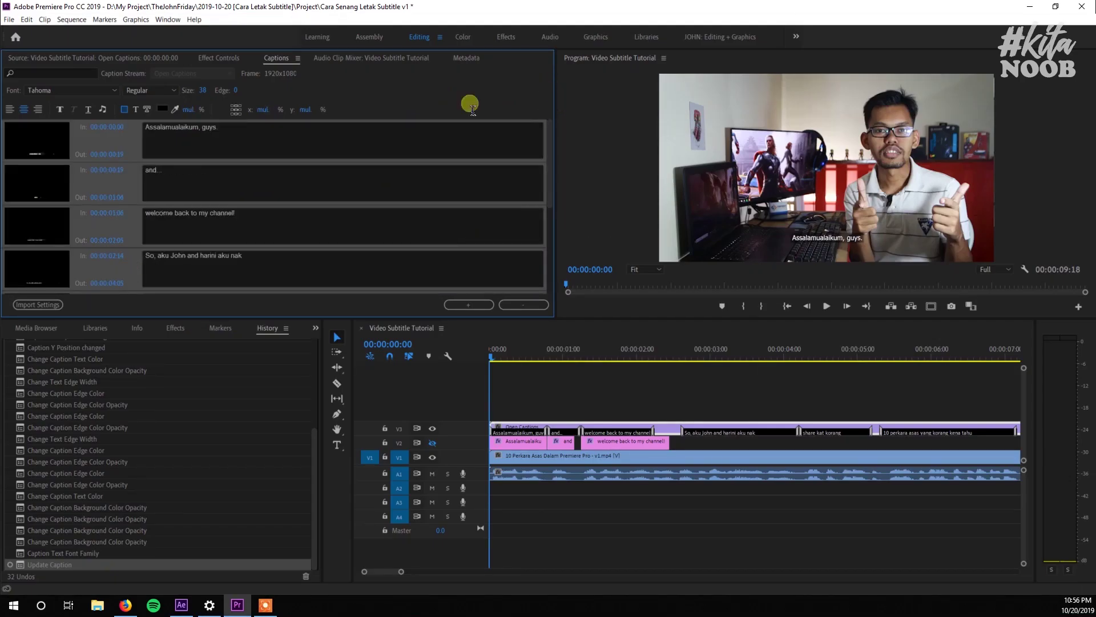
pyautogui.click(126, 108)
pyautogui.moveTo(188, 109); pyautogui.dragTo(191, 115)
pyautogui.click(135, 112)
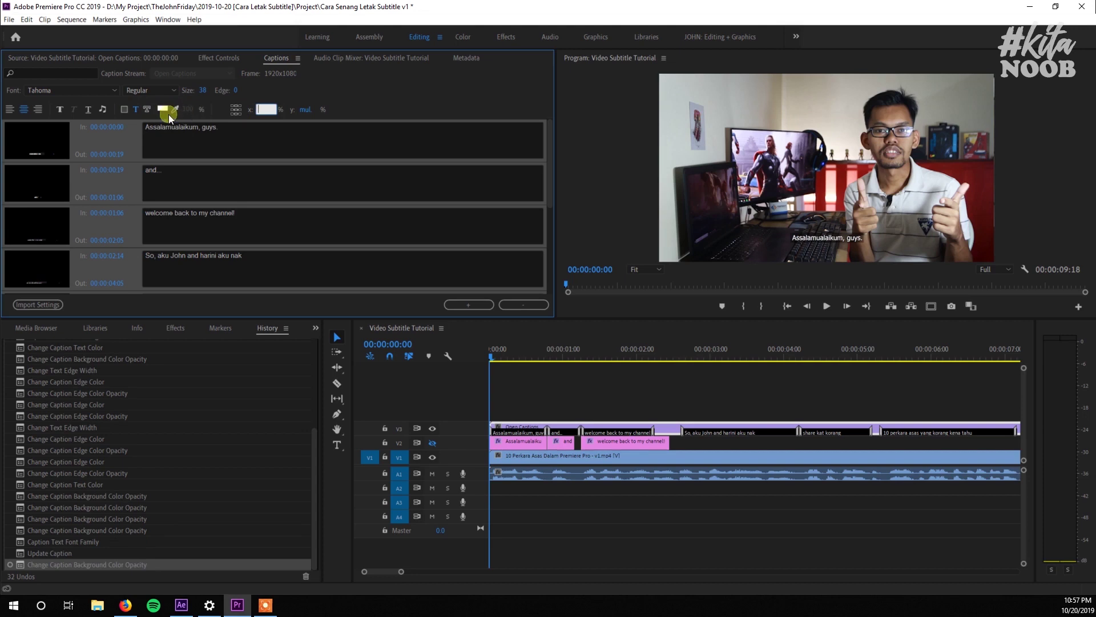
pyautogui.click(147, 107)
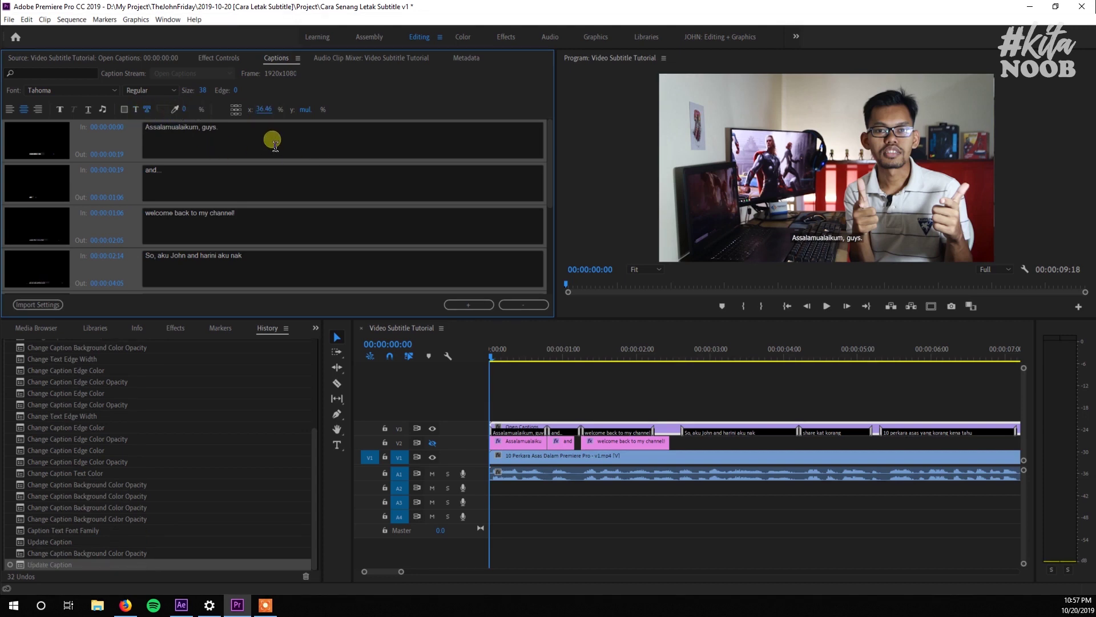
pyautogui.click(273, 143)
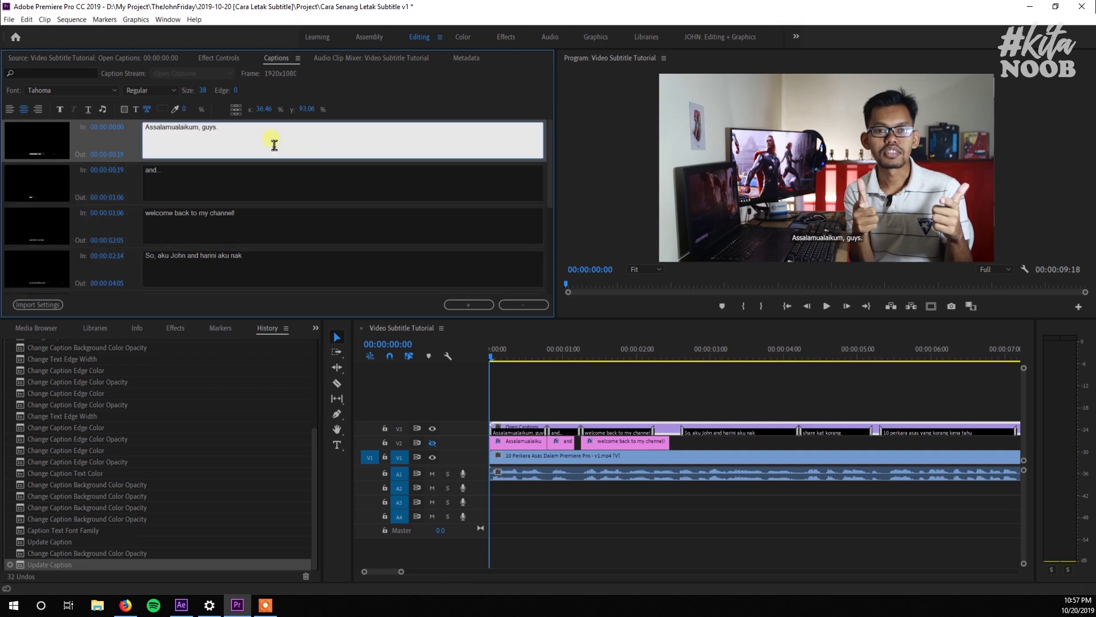
pyautogui.click(595, 388)
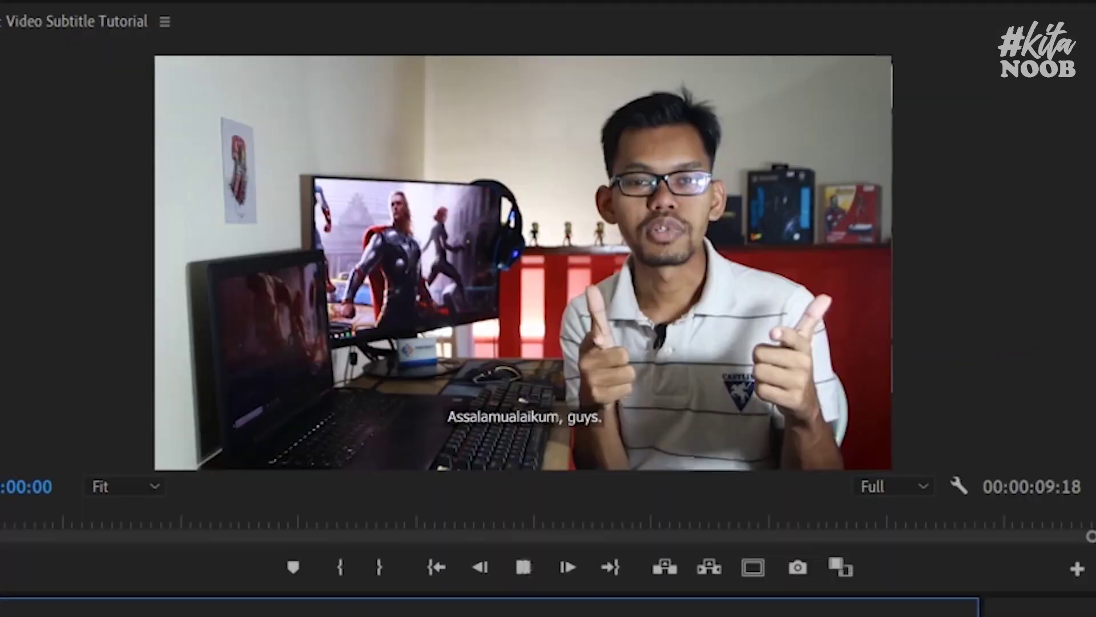
# Step: Play the sequence to review the white Tahoma captions, then stop playback
pyautogui.press('space')
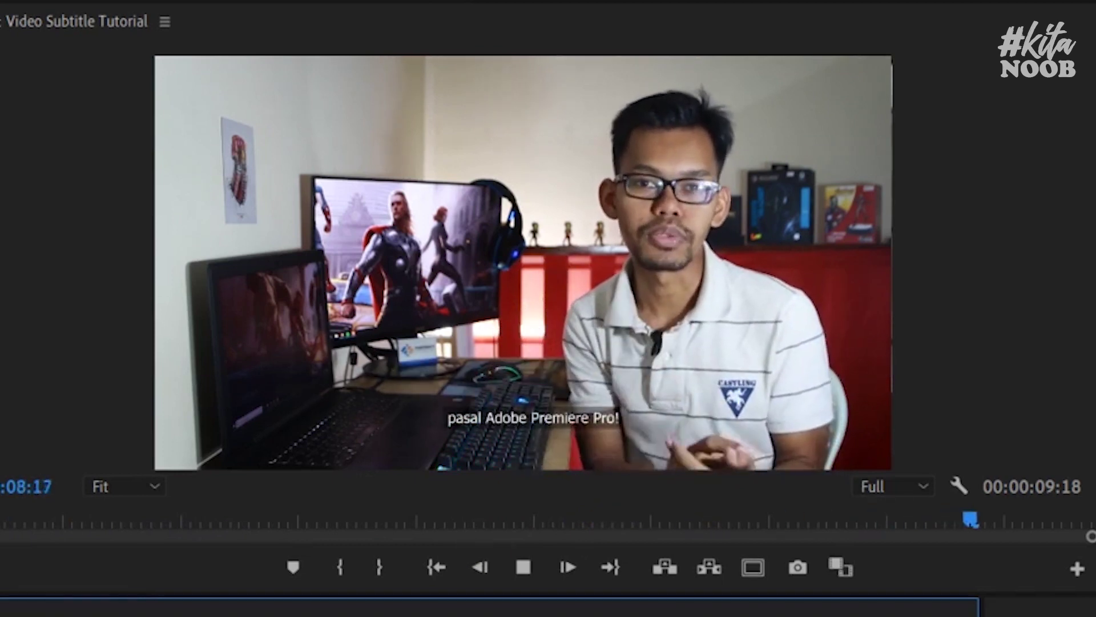
pyautogui.press('space')
pyautogui.click(606, 402)
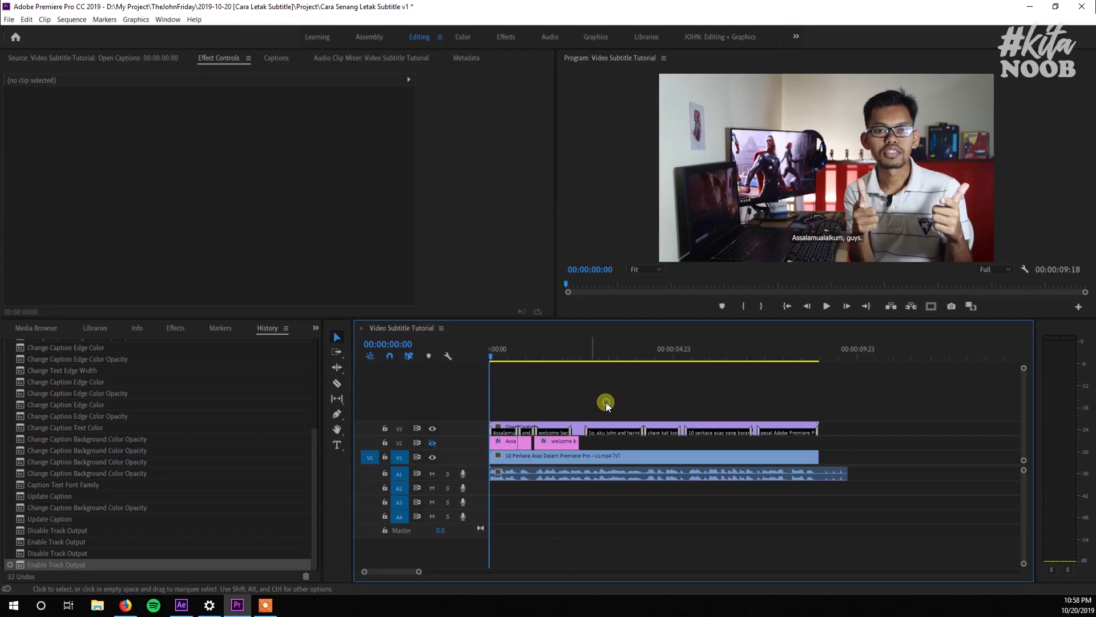
# Step: Show the Project panel with Footage, Video Subtitle Tutorial and Open Captions, then reactivate the timeline
pyautogui.click(49, 330)
pyautogui.click(315, 328)
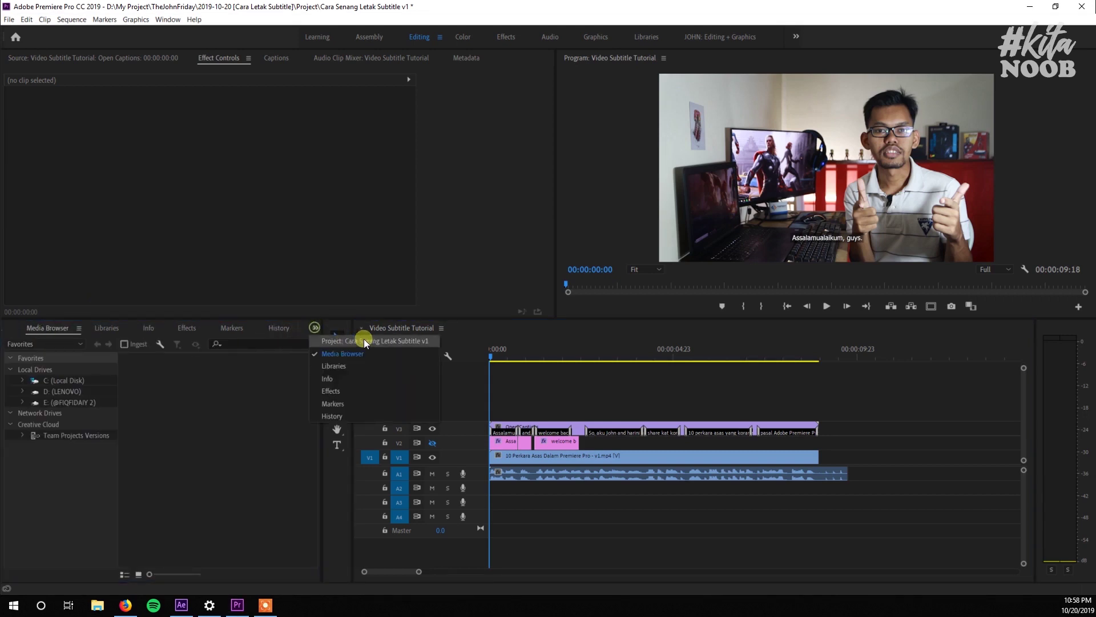
pyautogui.click(361, 342)
pyautogui.click(204, 503)
pyautogui.click(653, 400)
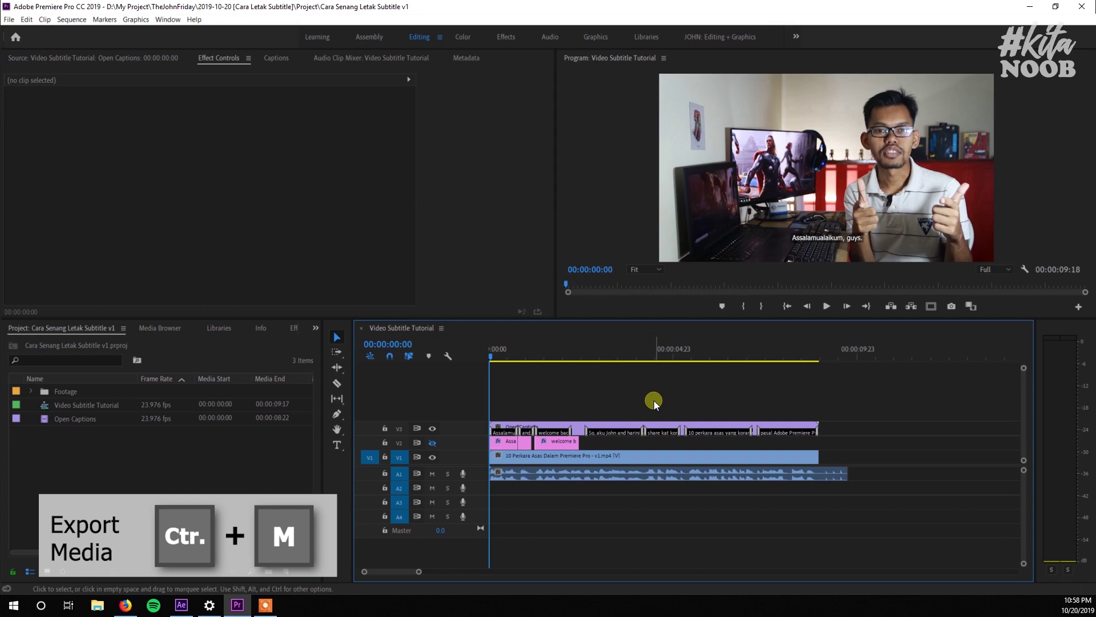
# Step: Open the export settings and create an Output folder inside the 2019-10-20 [Cara Letak Subtitle] folder
pyautogui.hotkey('ctrl', 'm')
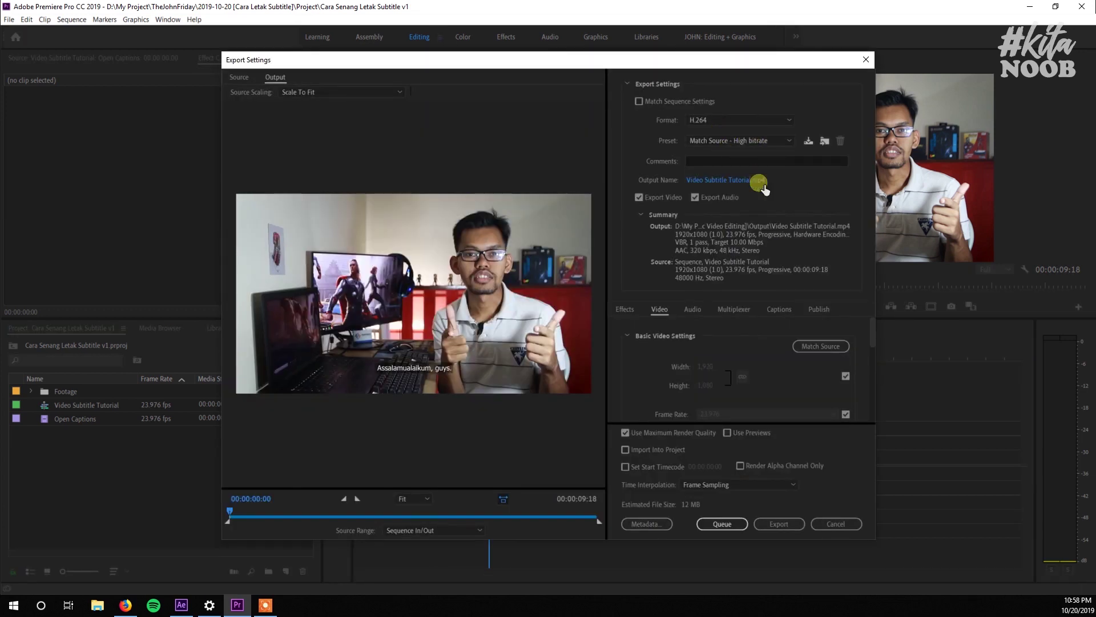
pyautogui.click(735, 180)
pyautogui.click(394, 148)
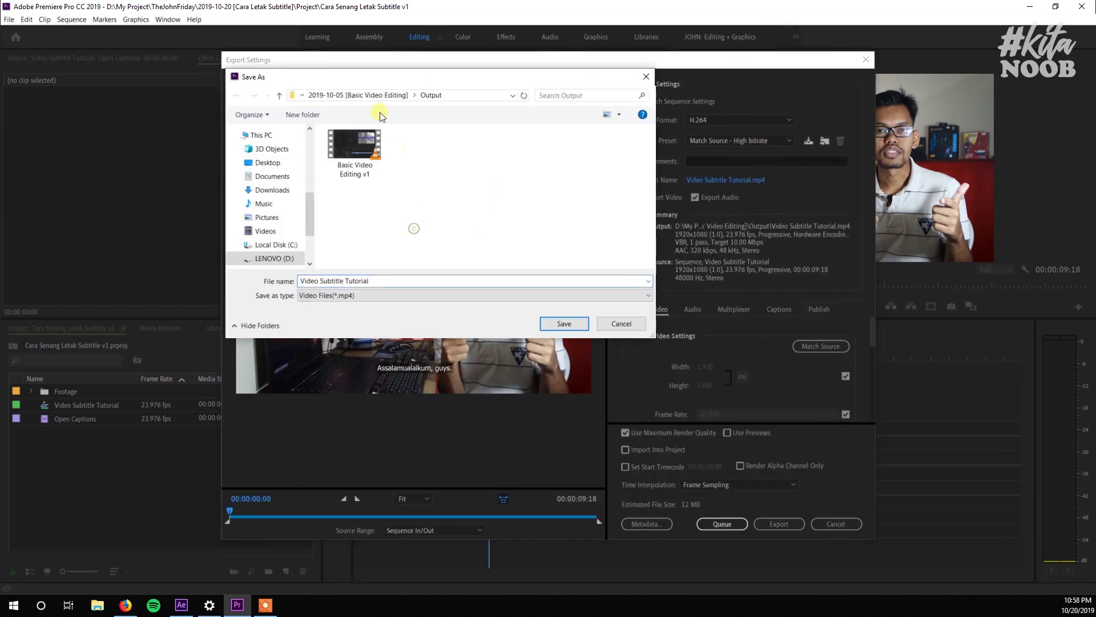
pyautogui.scroll(5, 232, 239)
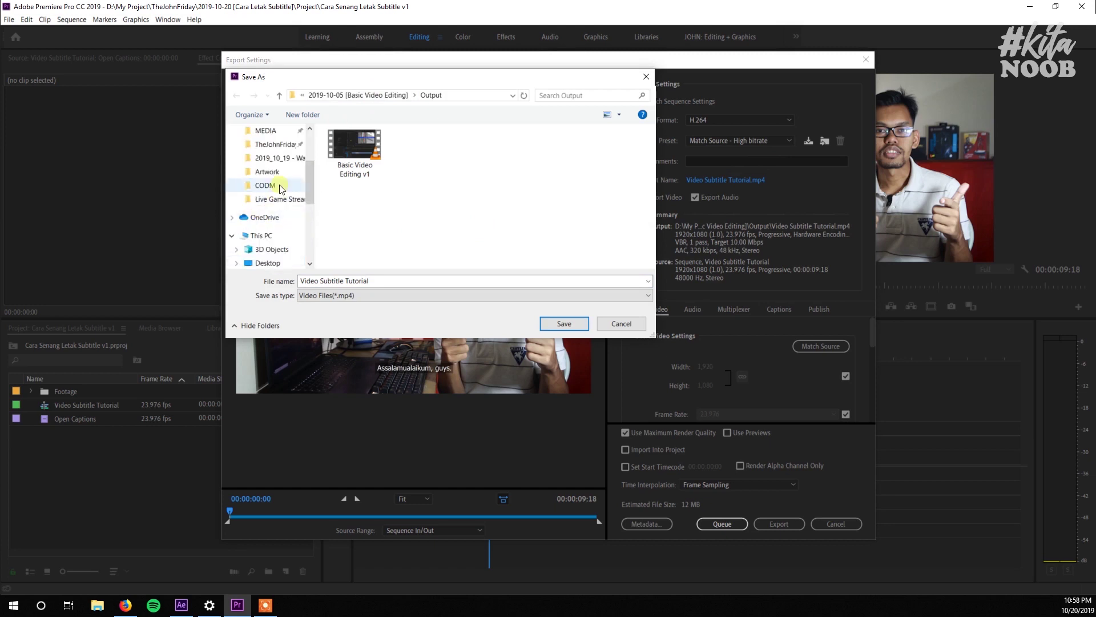
pyautogui.click(269, 143)
pyautogui.hotkey('ctrl', 'shift', 'n')
pyautogui.write('Output')
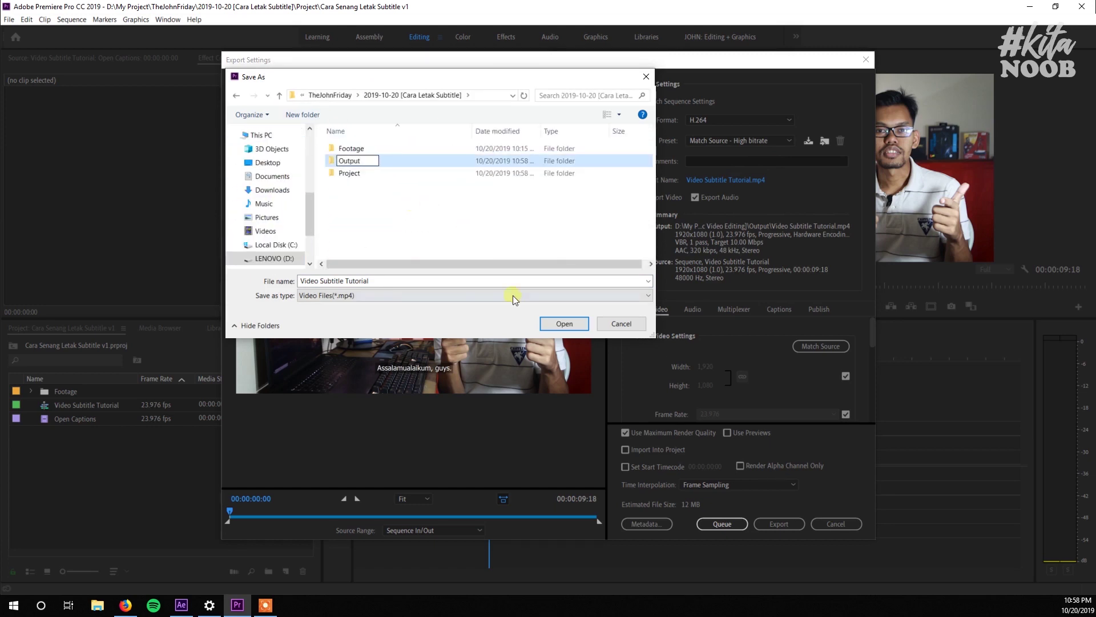
pyautogui.click(549, 324)
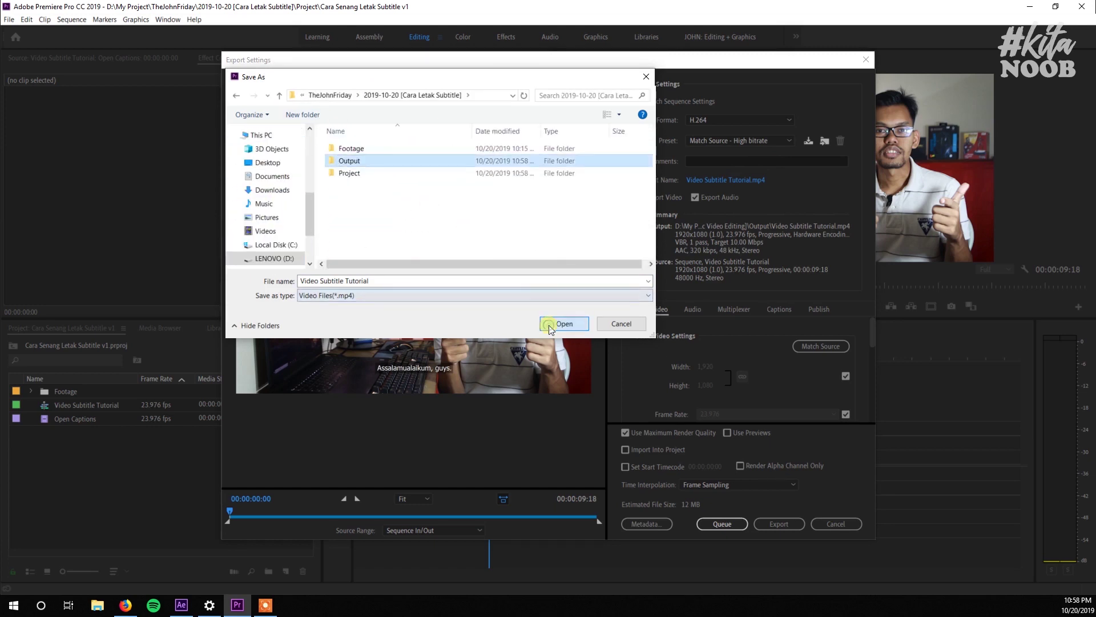
pyautogui.click(549, 325)
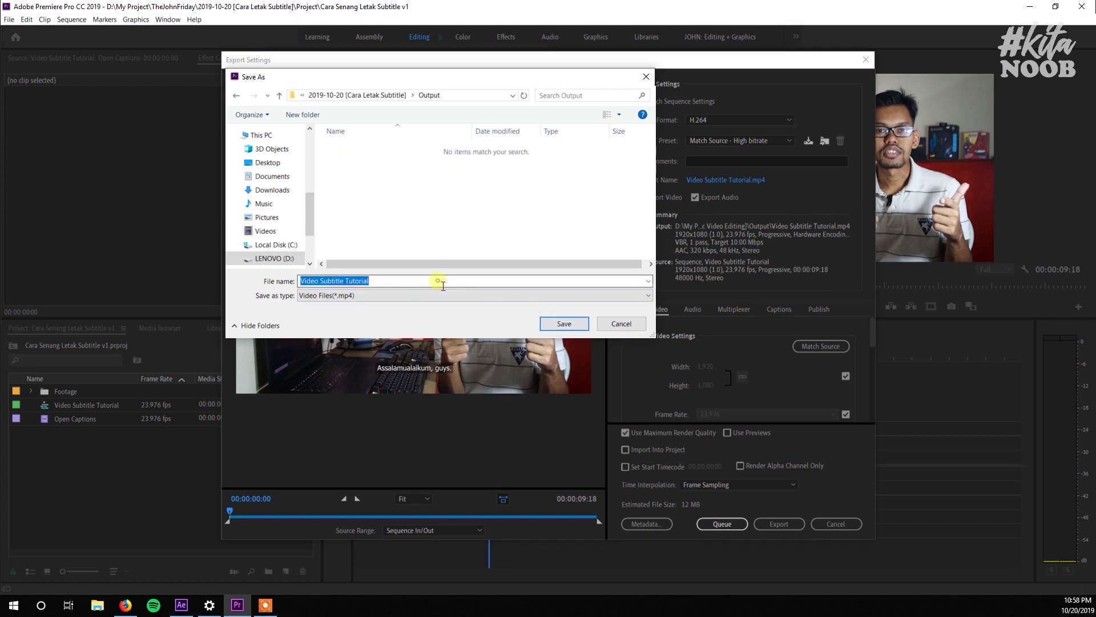
# Step: Name the output 'Video Subtitle Tutorial - 1.mp4' and start the H.264 export
pyautogui.click(405, 280)
pyautogui.write('1')
pyautogui.press('Return')
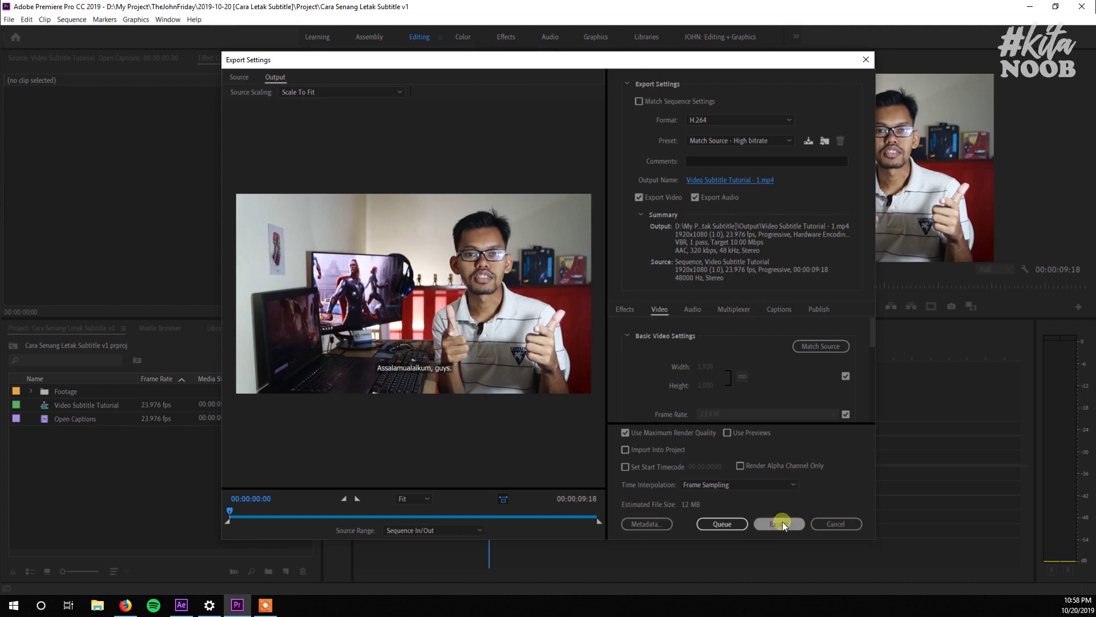
pyautogui.click(781, 523)
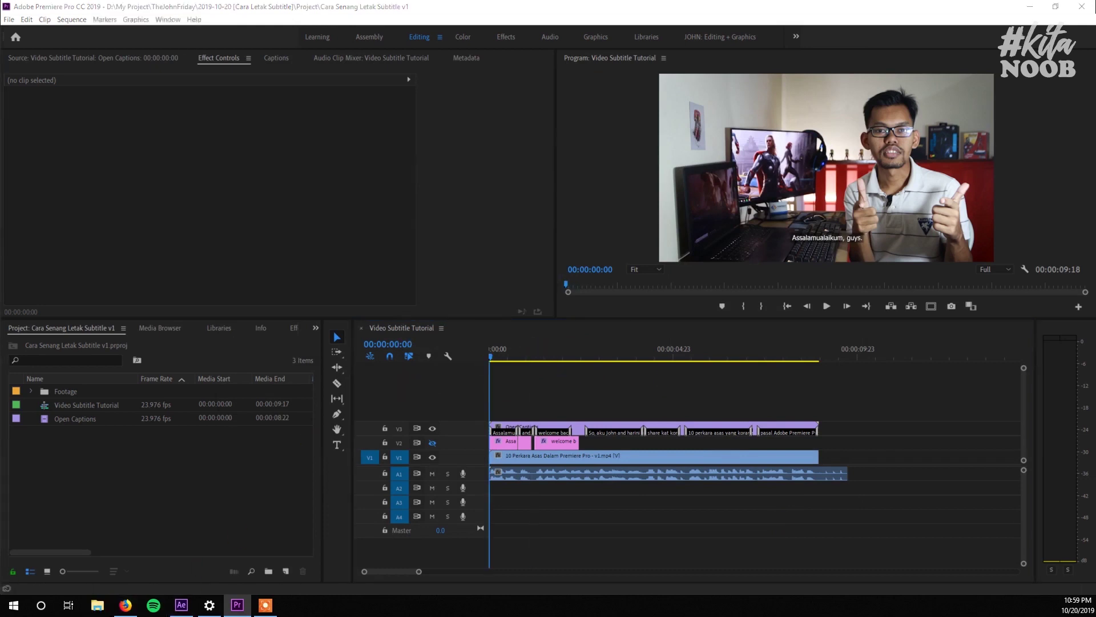
# Step: Play Video Subtitle Tutorial - 1 from the Output folder to check its burned-in subtitles
pyautogui.click(97, 604)
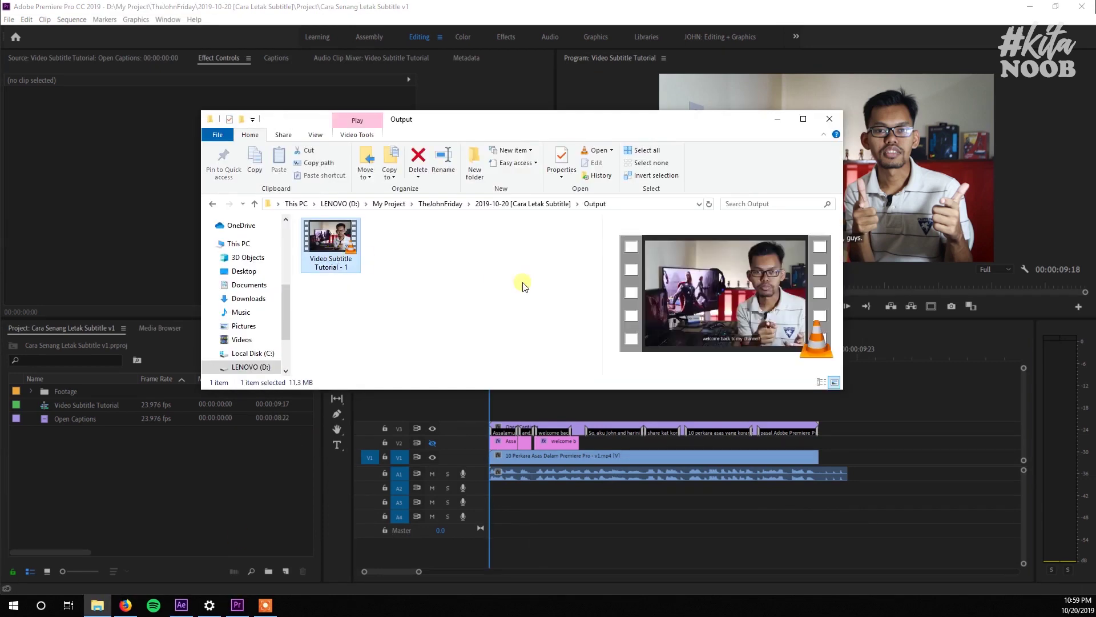
pyautogui.press('Return')
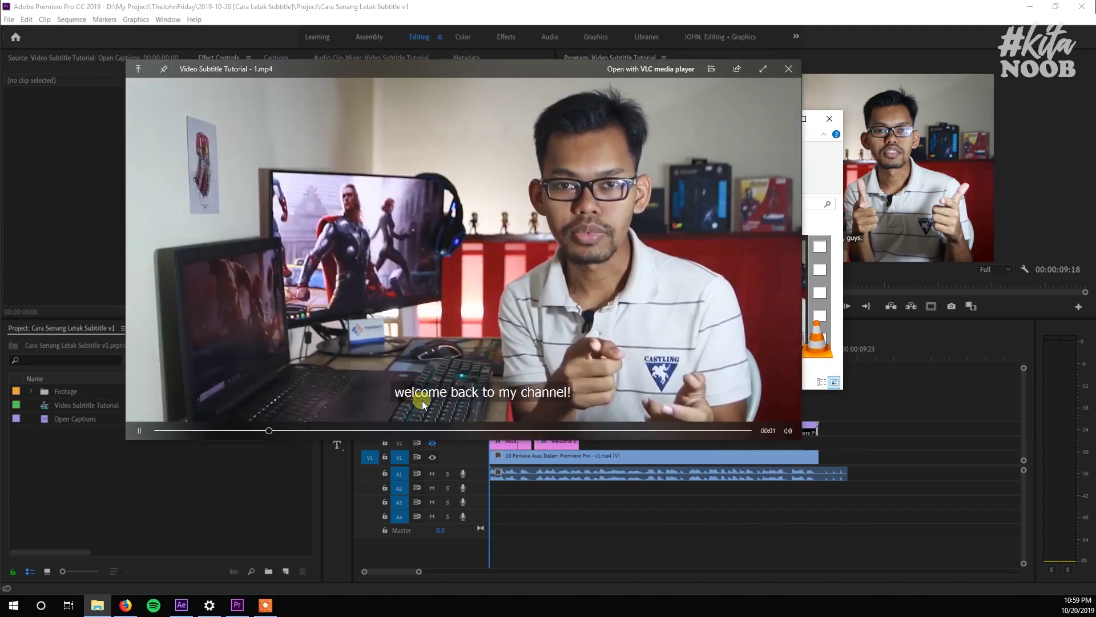
pyautogui.moveTo(540, 409)
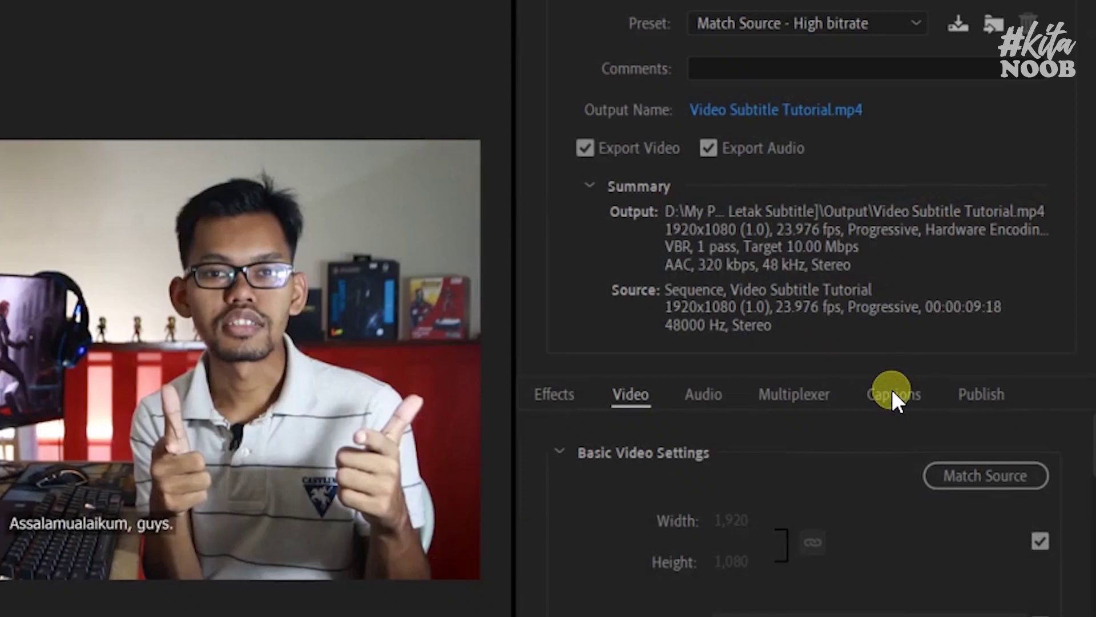
# Step: Set the export's Captions option from Burn Captions Into Video to None
pyautogui.click(892, 390)
pyautogui.click(926, 460)
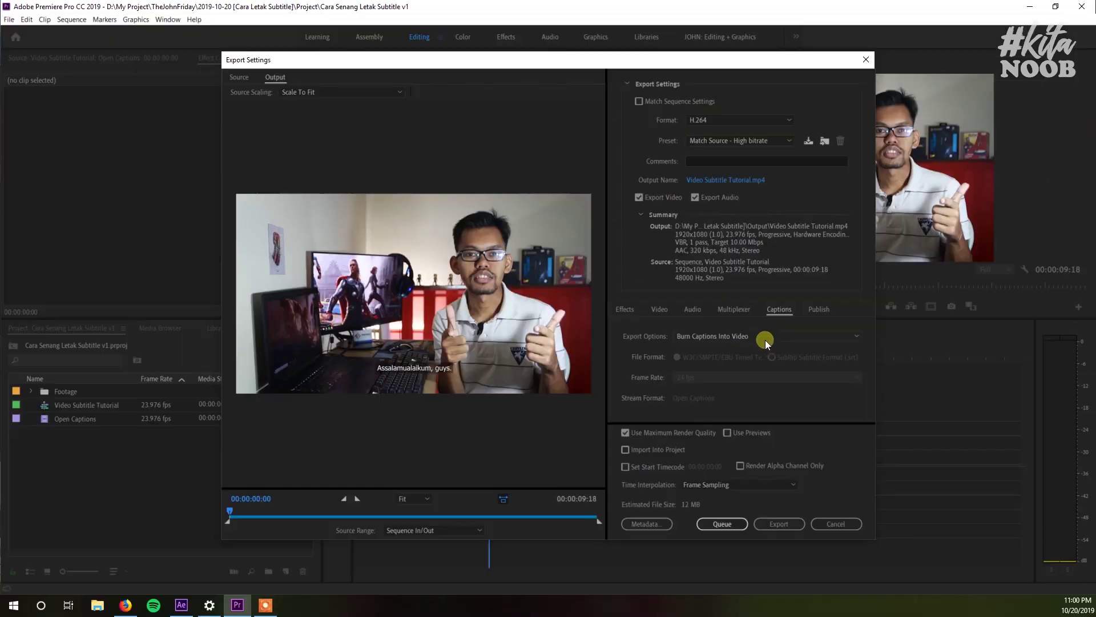
pyautogui.click(768, 344)
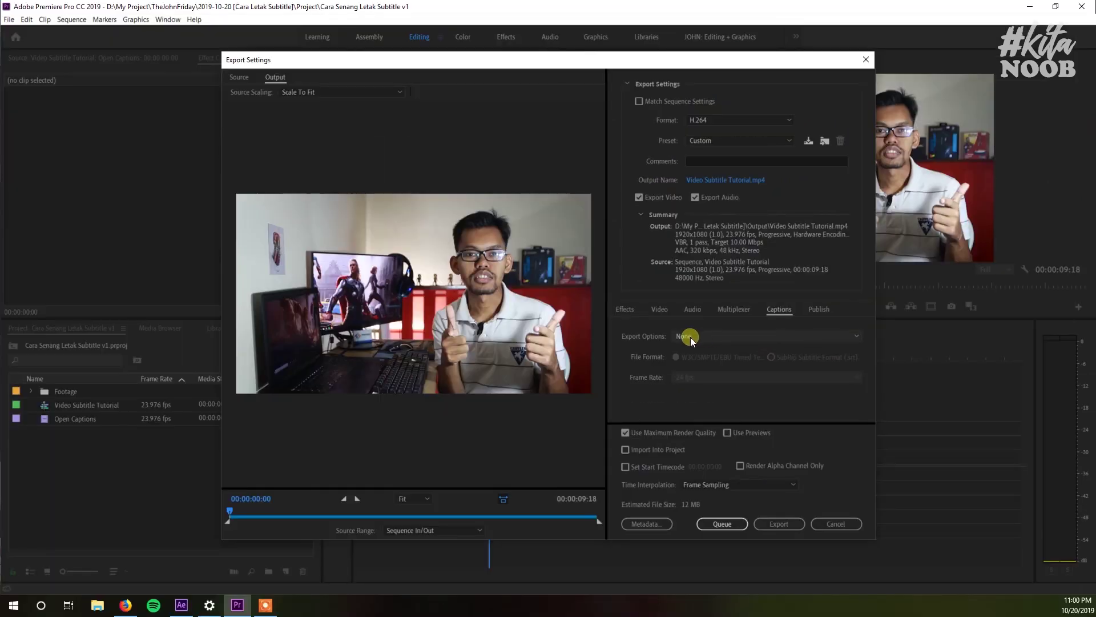